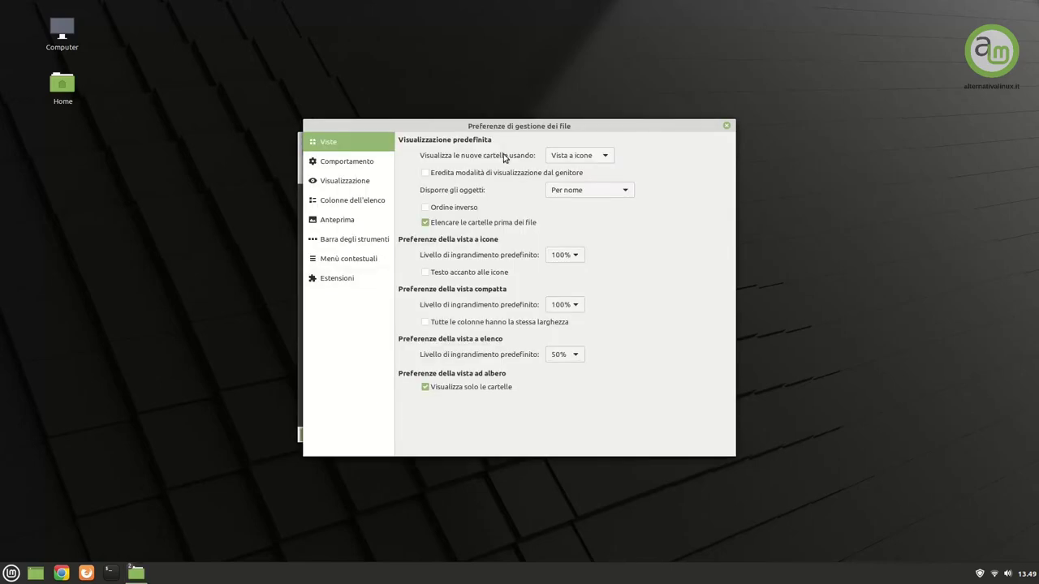
Open the drop-down for how new folders are displayed in the Viste preferences
click(579, 159)
Show new folders in Vista a elenco and have executable text files shown rather than asked about
click(574, 172)
click(342, 162)
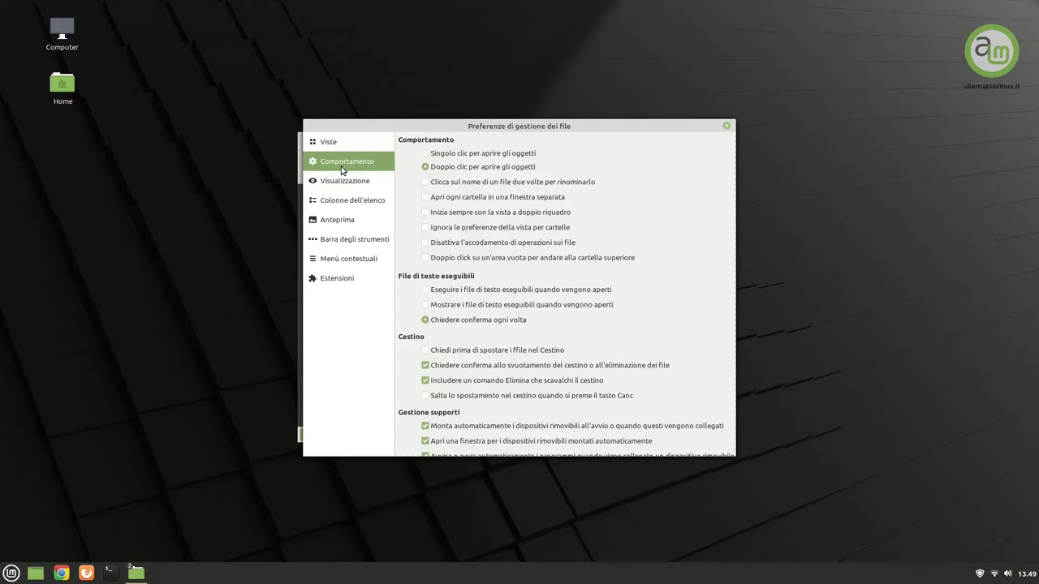
click(425, 305)
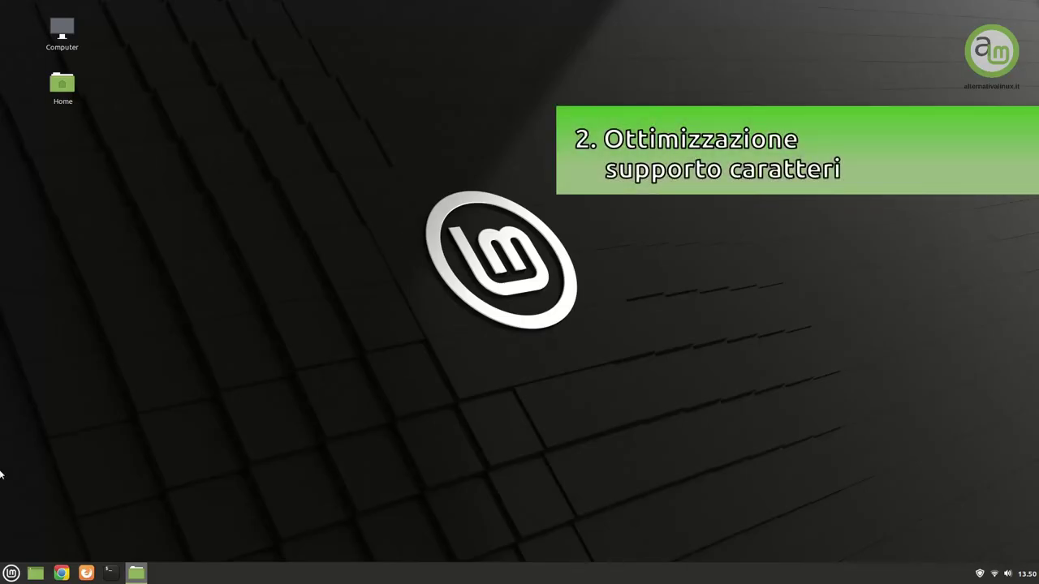
In Gestore Applicazioni, search 'ttf-' and install Ttf-mscorefonts-installer
click(11, 574)
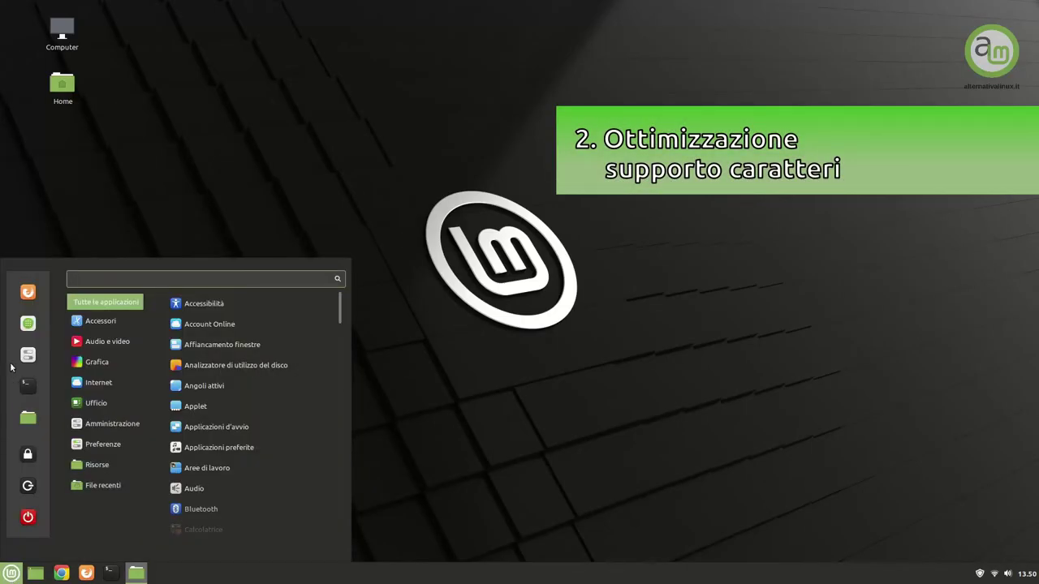
click(26, 323)
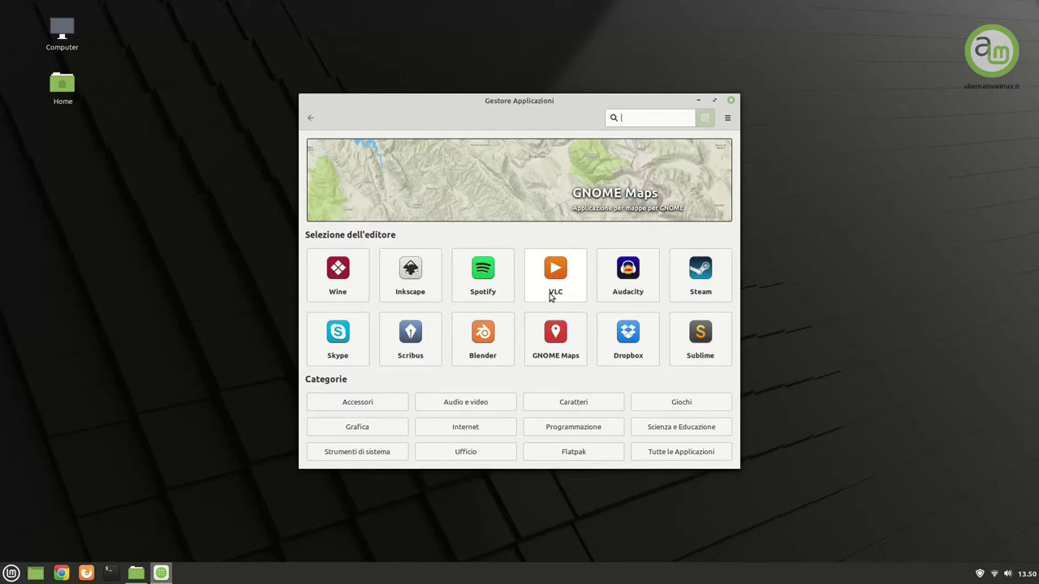
text(ttf-)
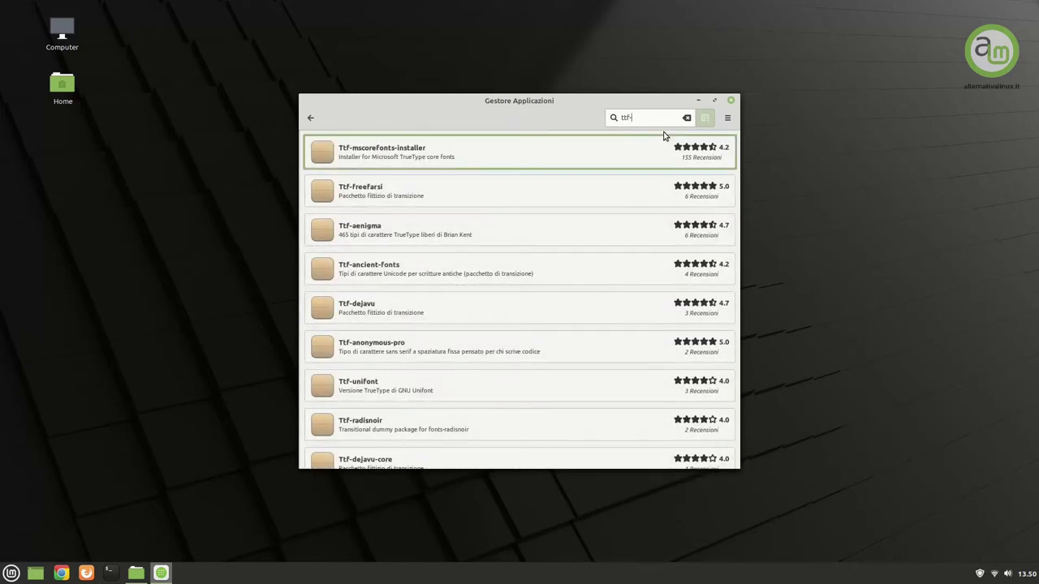
click(424, 152)
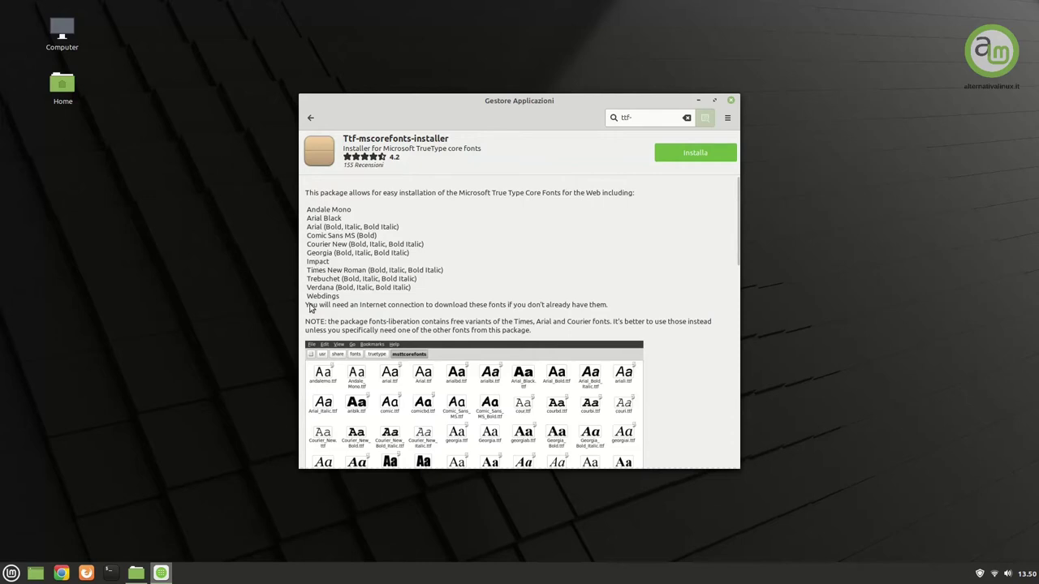
click(687, 153)
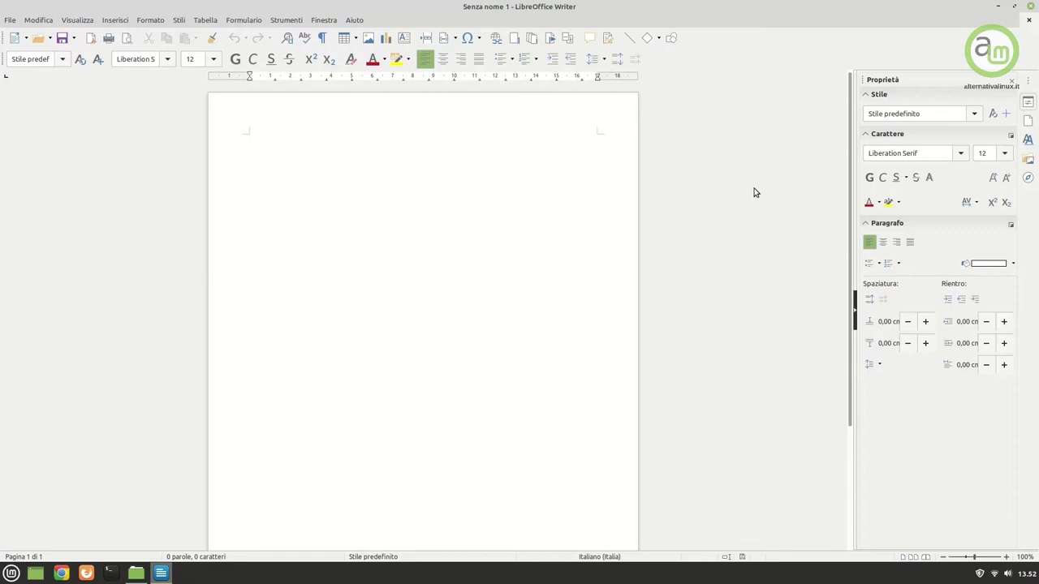
Enter Arial as the Writer font, checking Arial Black, Comic Sans MS and Courier New are listed
click(937, 151)
text(Arial)
click(961, 154)
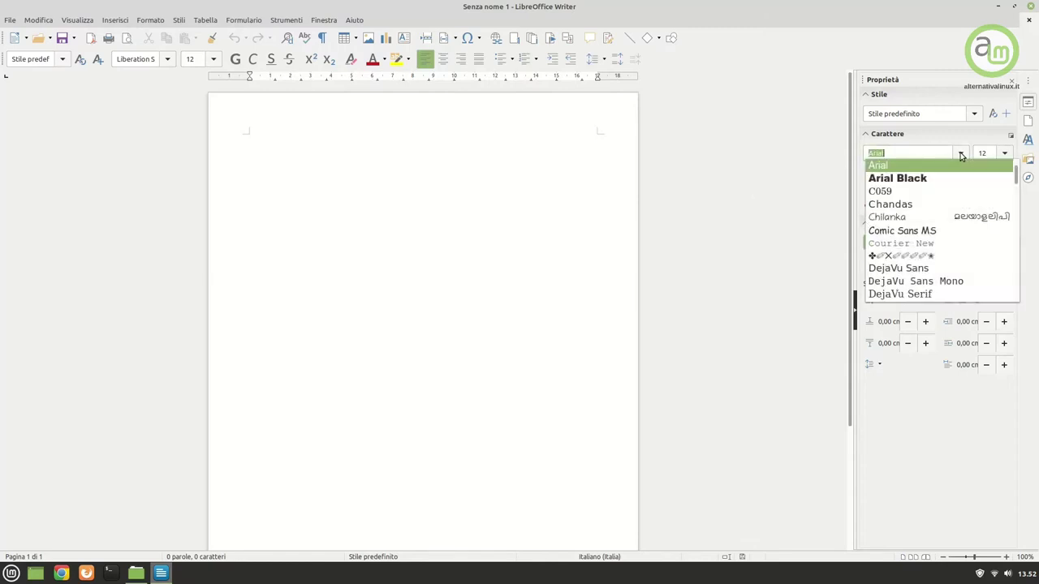
click(902, 154)
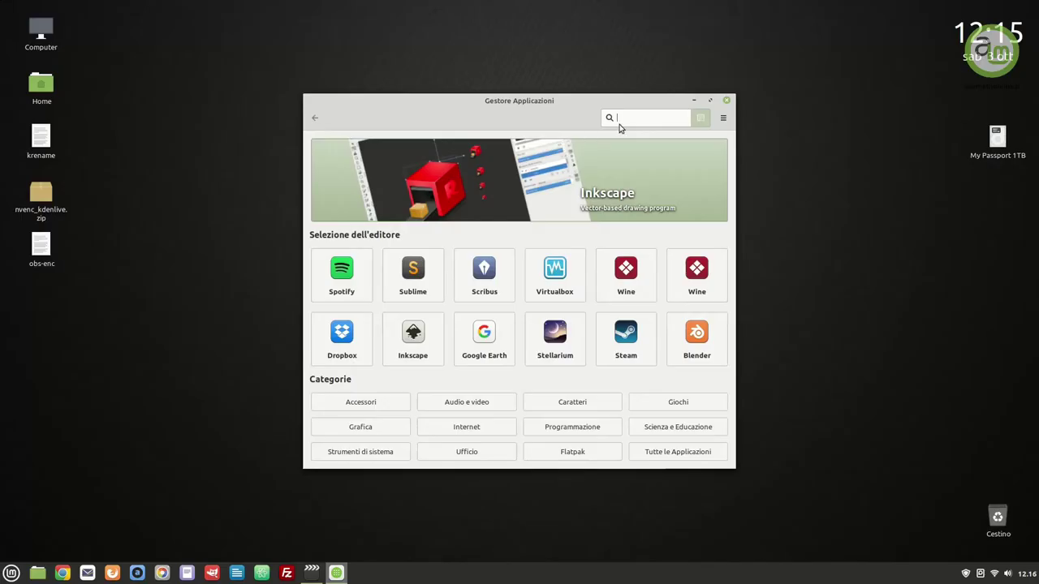
text(cr)
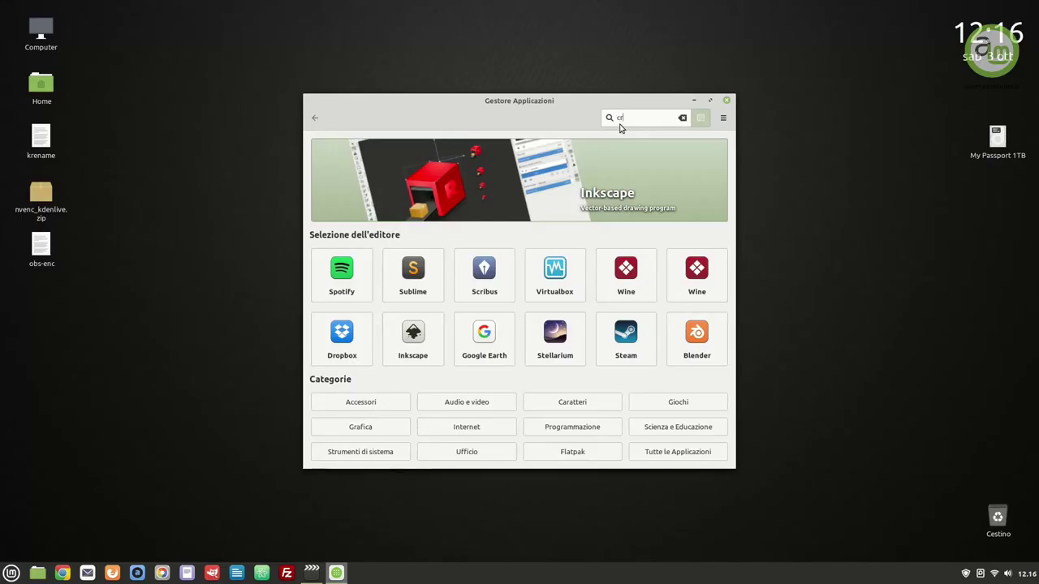
text(ose)
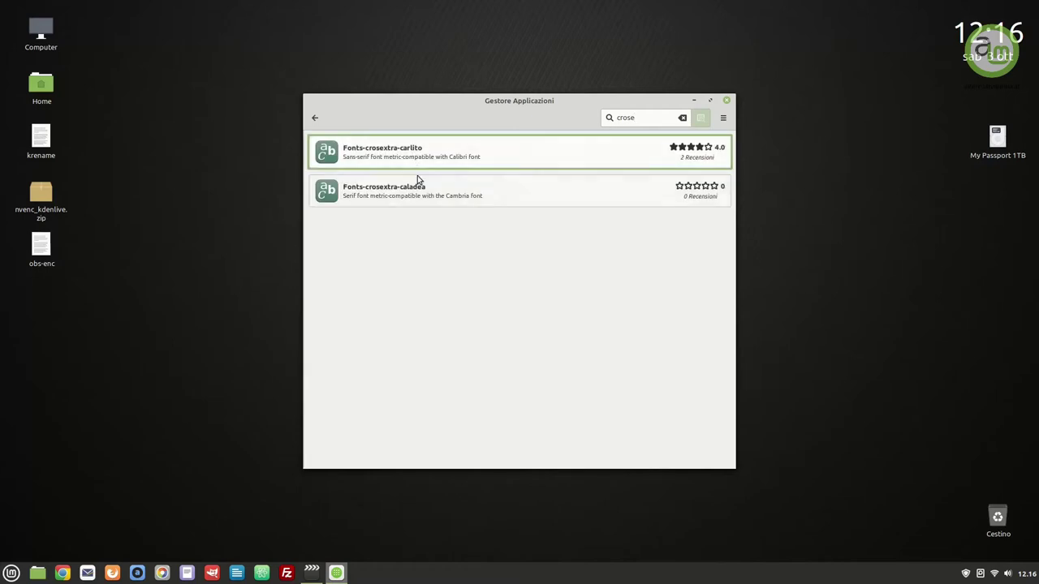
Install Fonts-crosextra-carlito, authorising with the administrator password
click(420, 155)
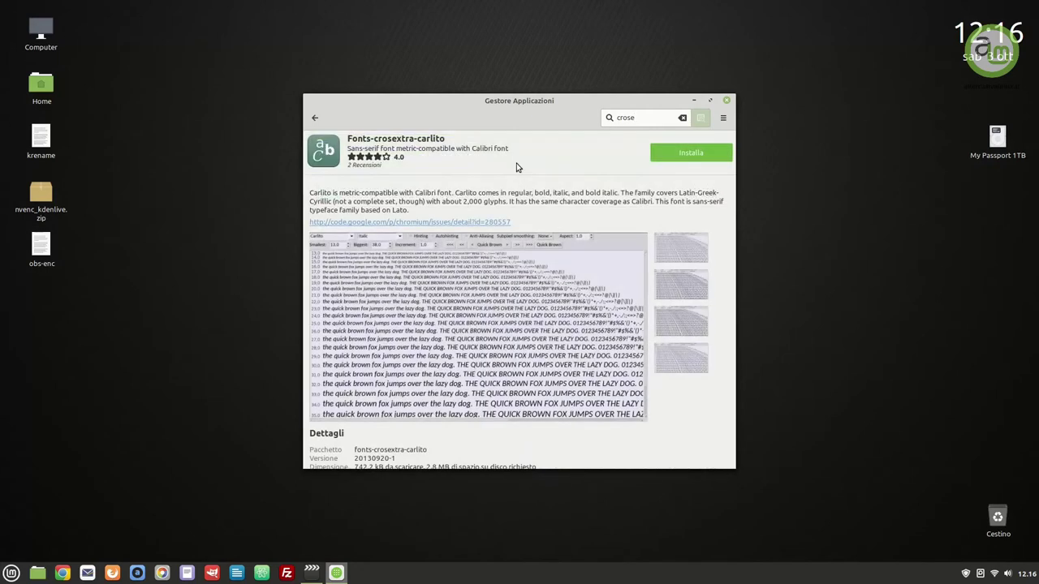
click(689, 152)
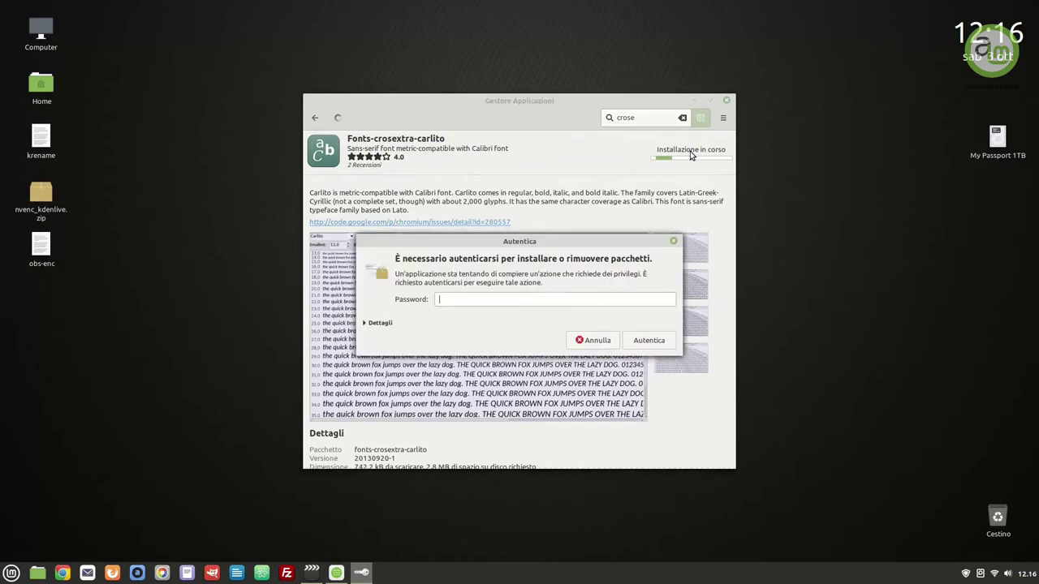
key(Return)
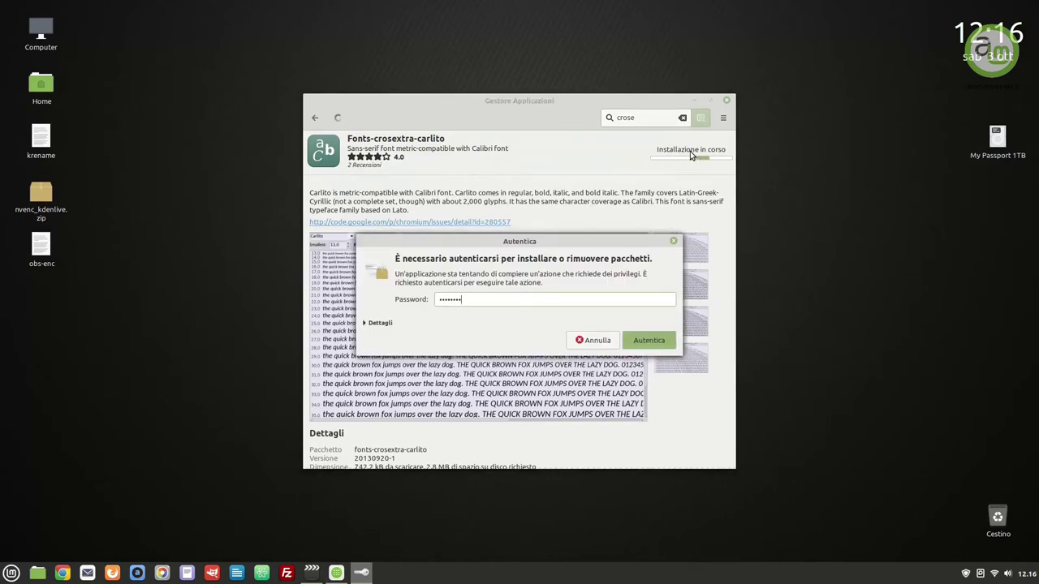
click(316, 118)
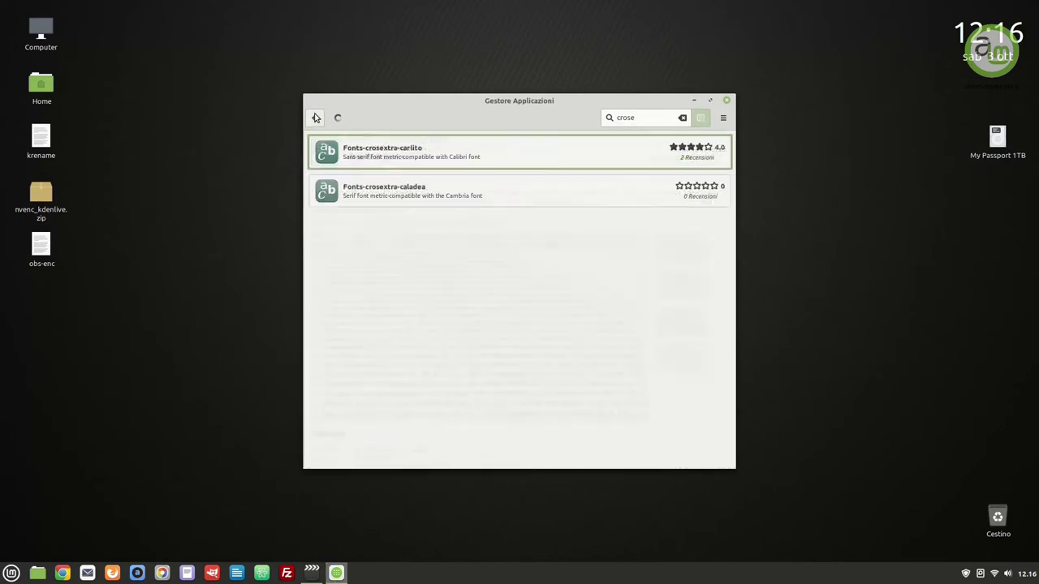
Install Fonts-crosextra-caladea from the 'crose' search results
click(559, 199)
click(713, 153)
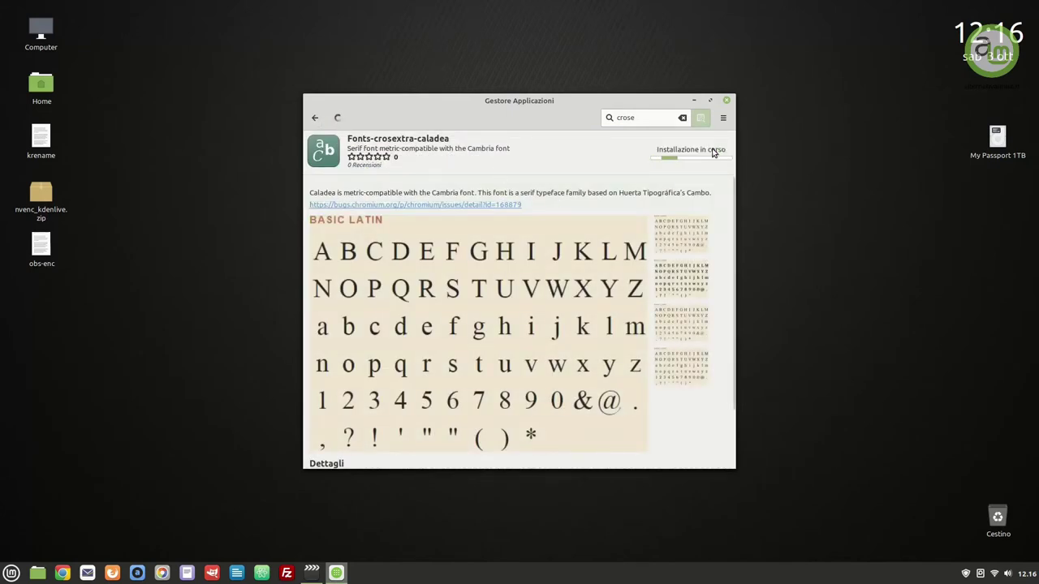
click(314, 118)
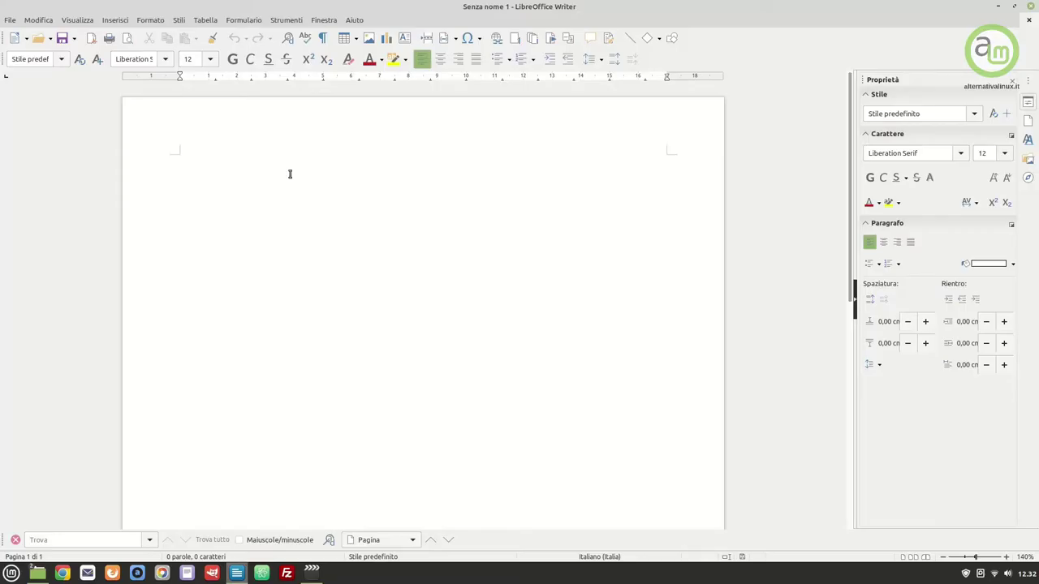
click(286, 20)
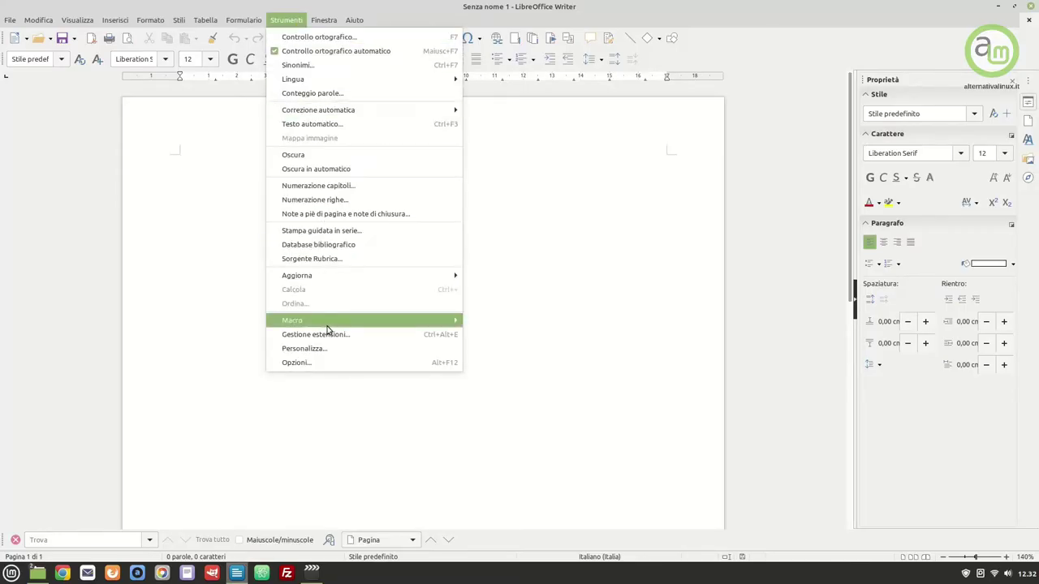
In Opzioni > Tipi di carattere, enable the replacement table and add Calibri → Carlito
click(336, 362)
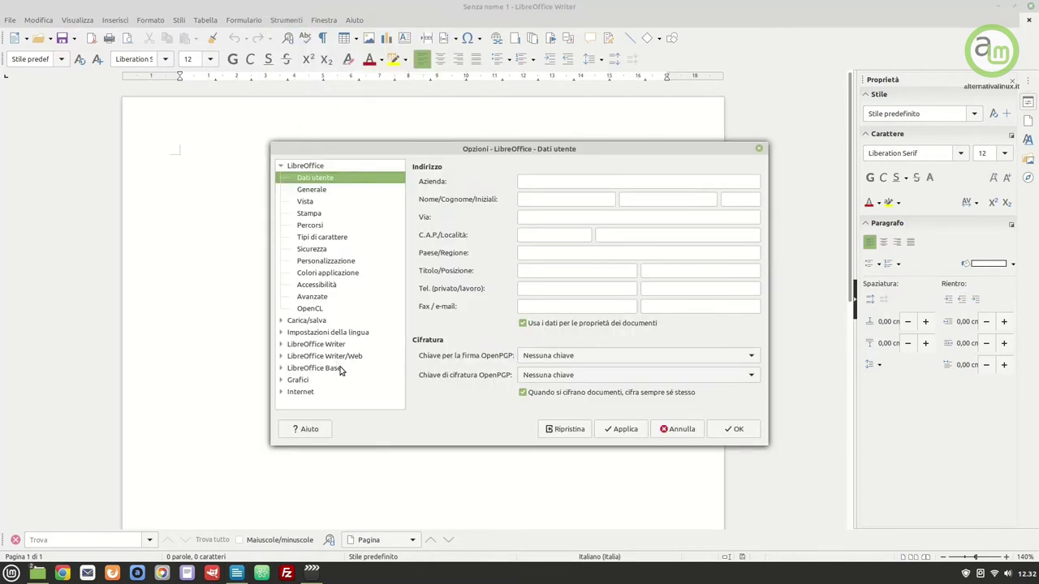
click(335, 238)
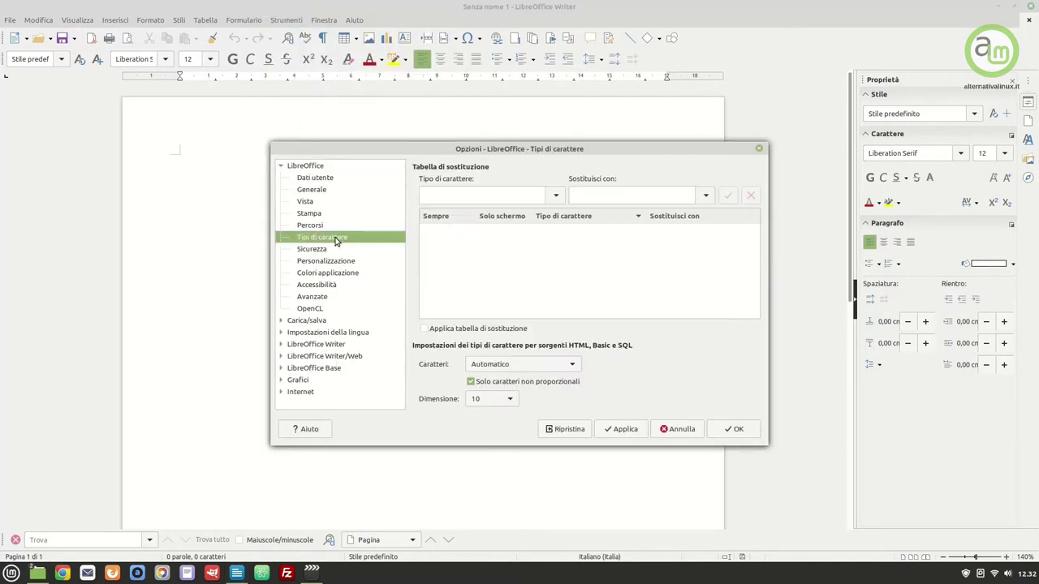
click(424, 329)
click(466, 196)
text(Calibri)
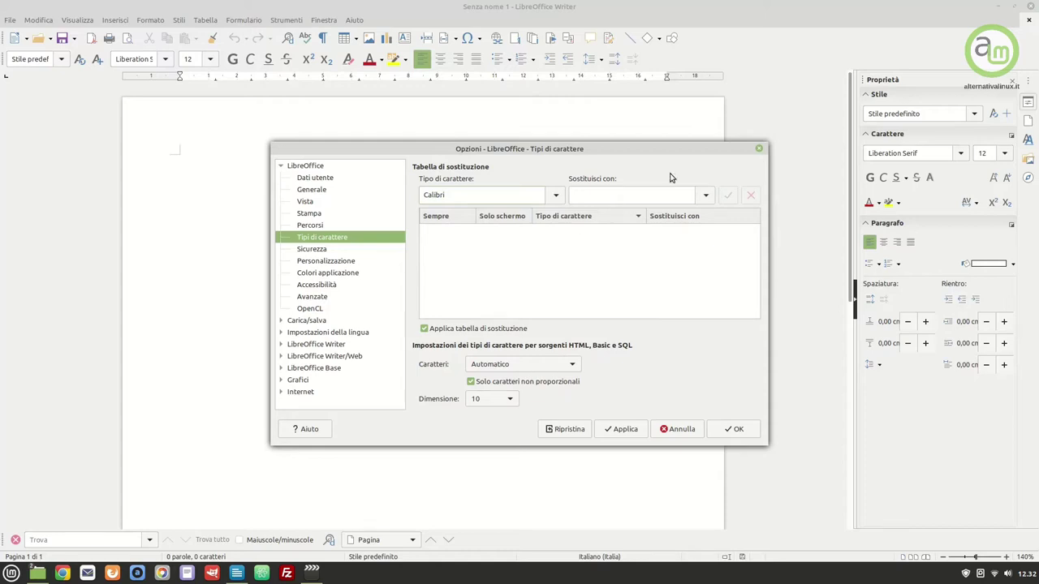
click(683, 198)
text(Carlito)
click(722, 198)
Add Cambria → Caladea, tick Sempre for both (Calibri also on screen), and confirm with OK
double_click(429, 192)
text(Cambri)
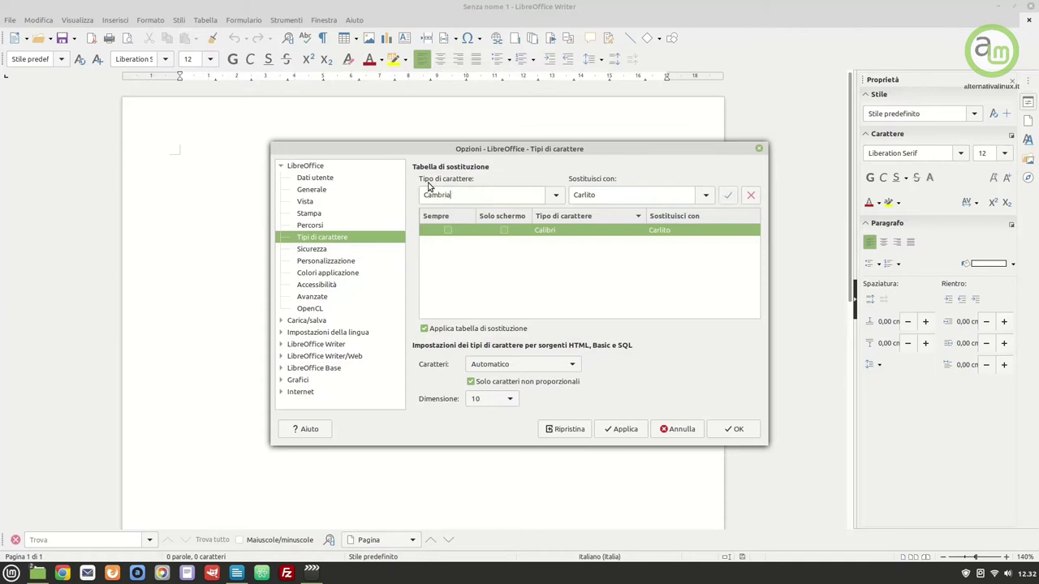
double_click(594, 195)
text(Caladea)
click(727, 195)
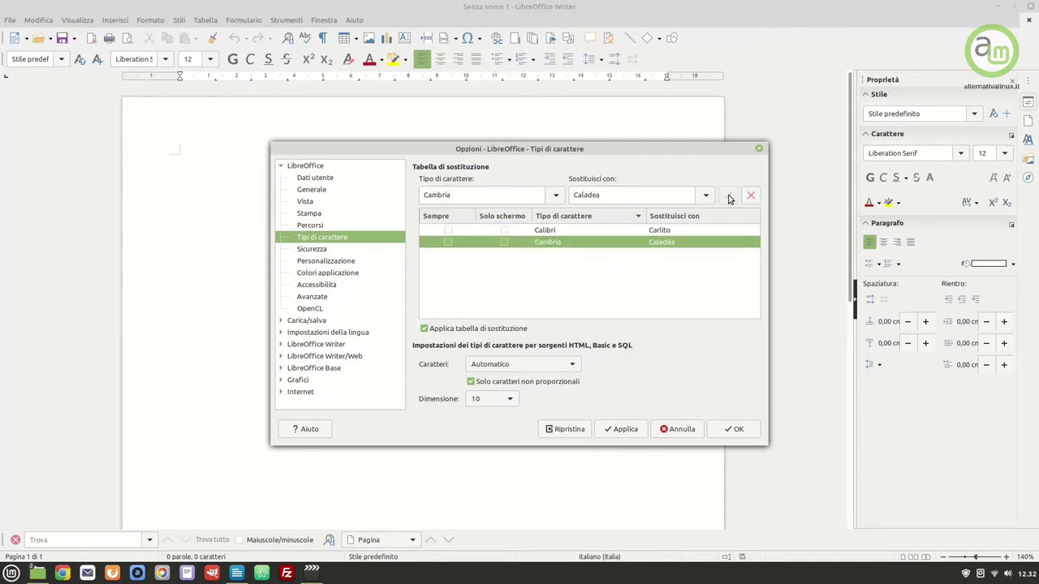
click(448, 231)
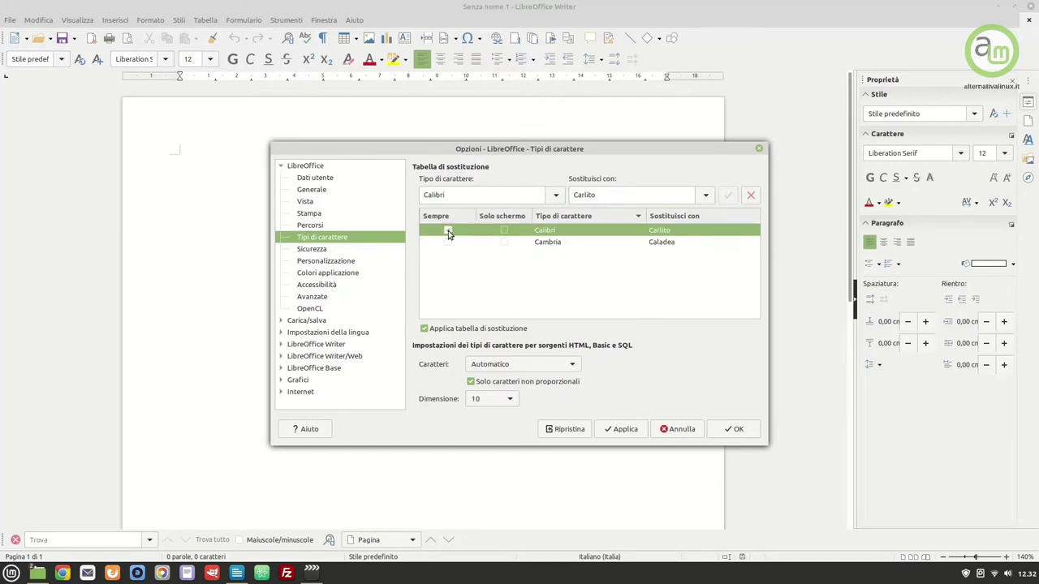
click(504, 231)
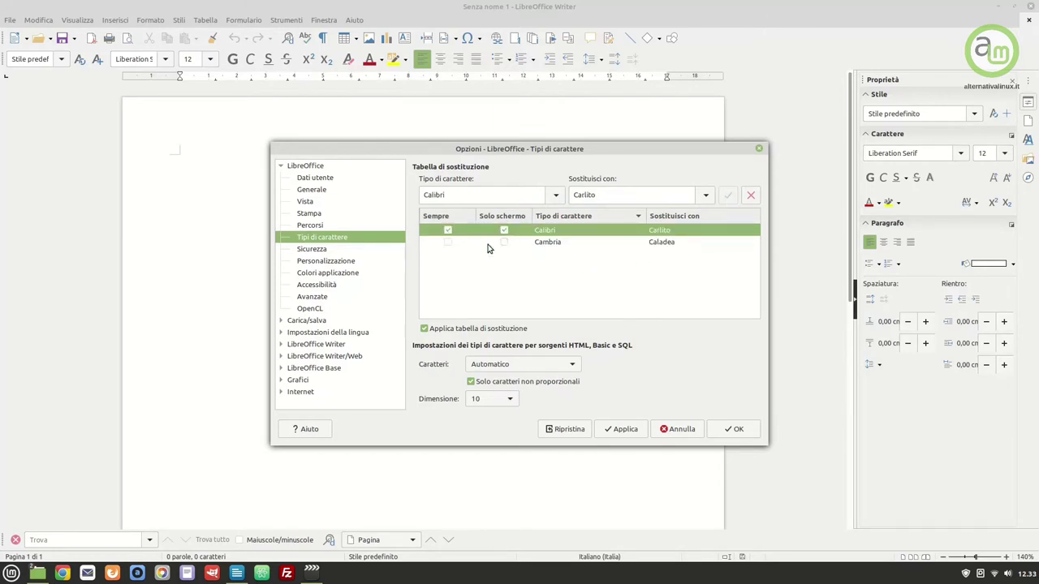
click(447, 243)
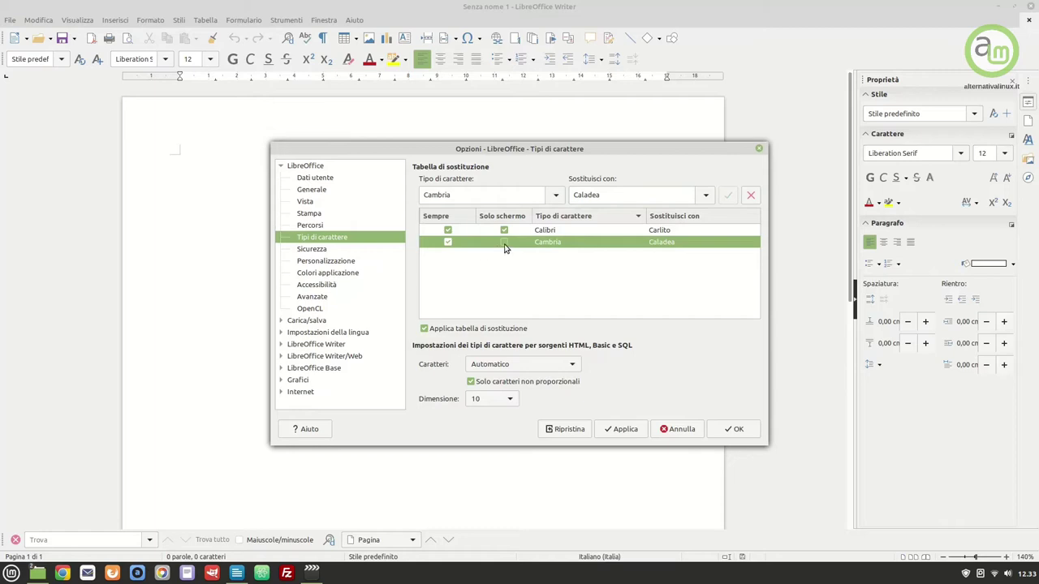
click(723, 428)
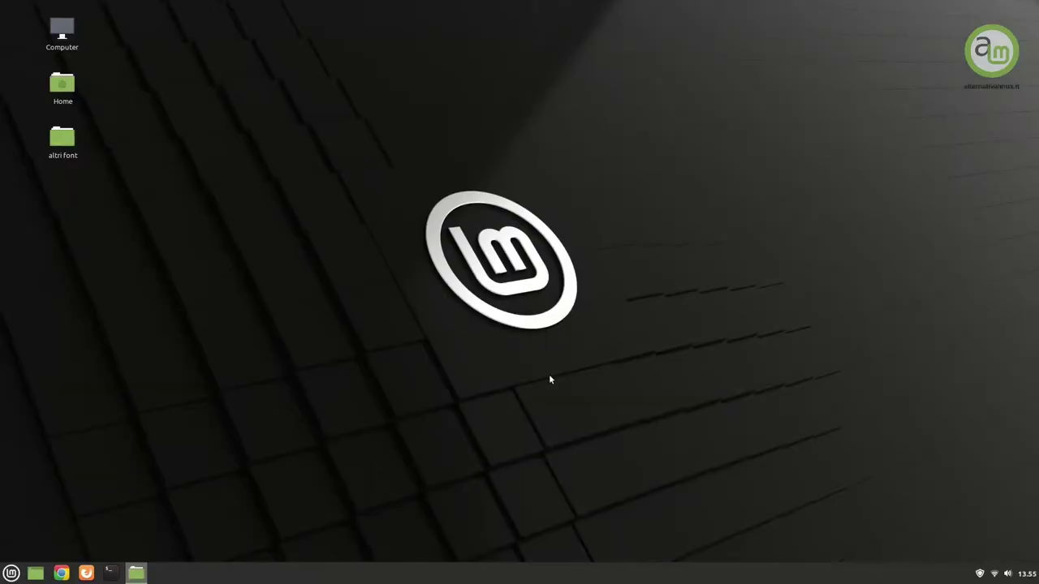
Install the CopprplGoth Bd BT Bold font COPGOTHB.TTF from the 'altri font' folder
double_click(64, 140)
double_click(434, 269)
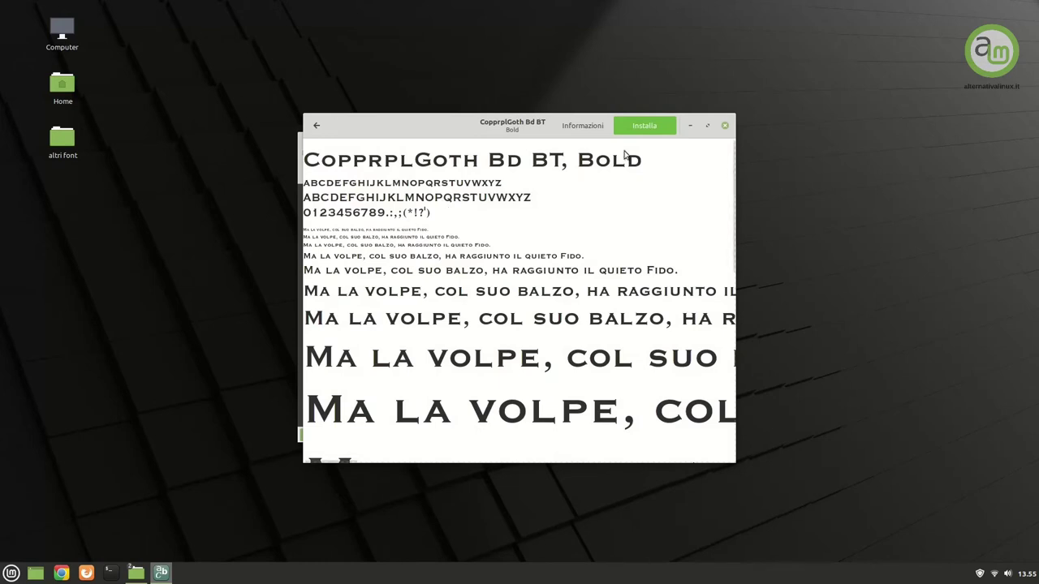
click(651, 128)
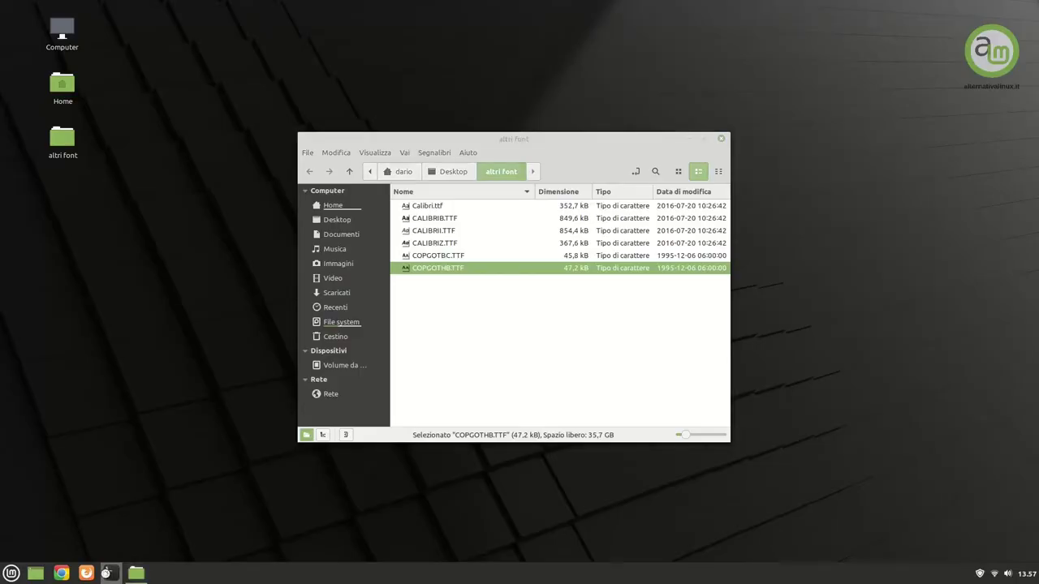
click(105, 573)
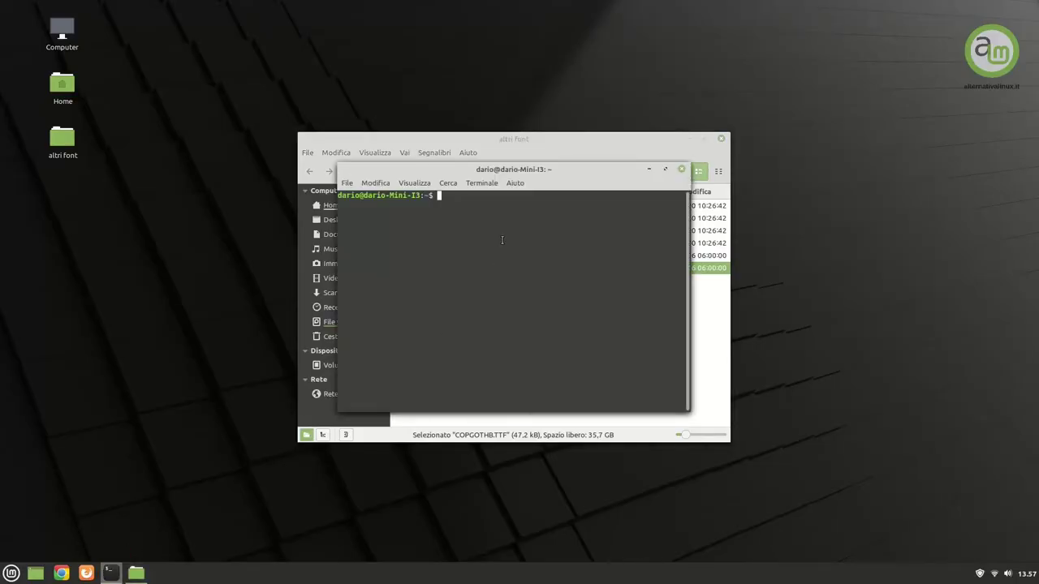
Rebuild the font cache with 'sudo fc-cache -fv', entering the administrator password
text(sudo fc-cache -fv)
key(Return)
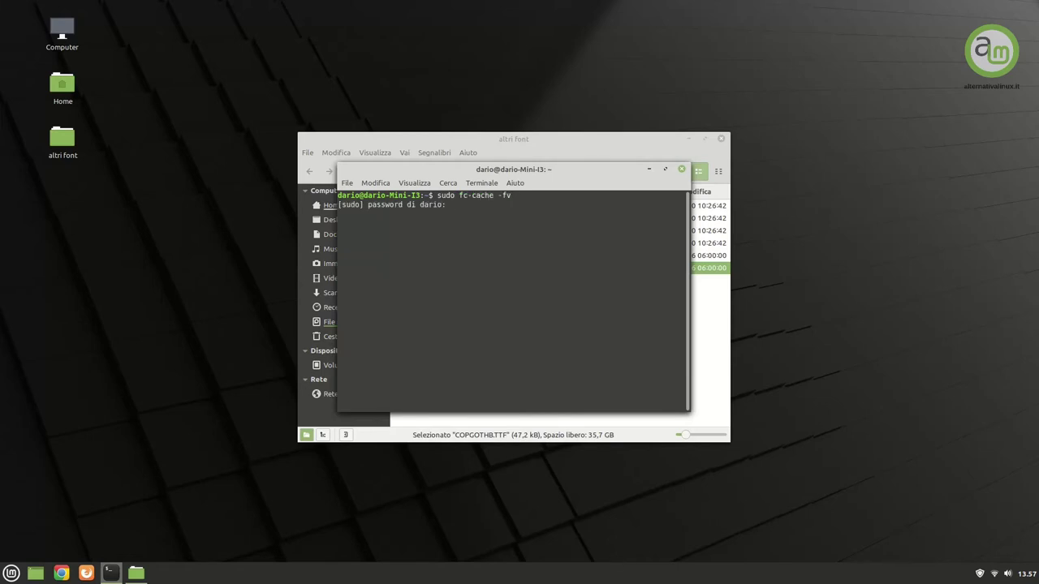
text(********)
key(Return)
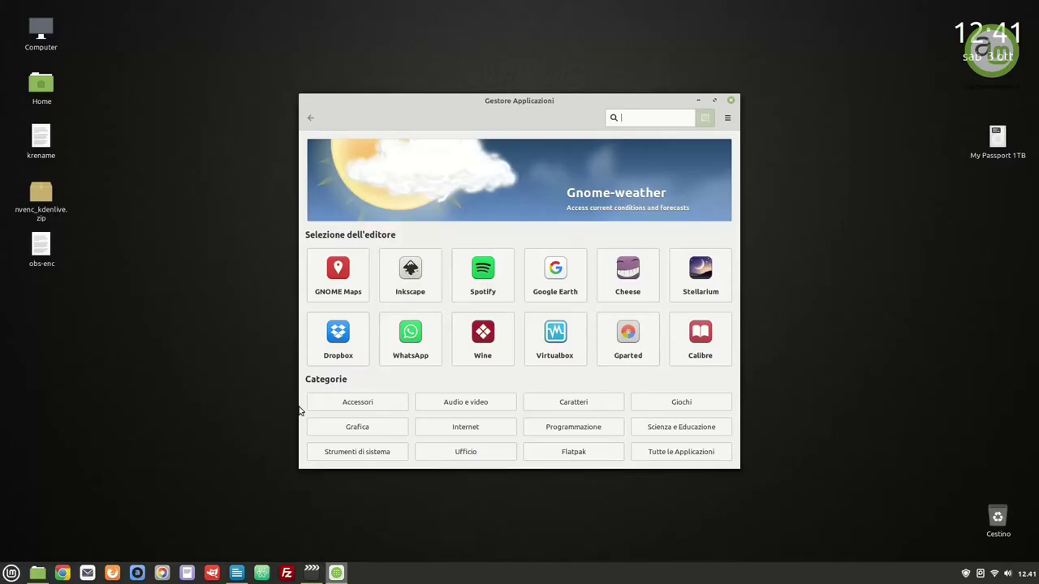
text(typecatc)
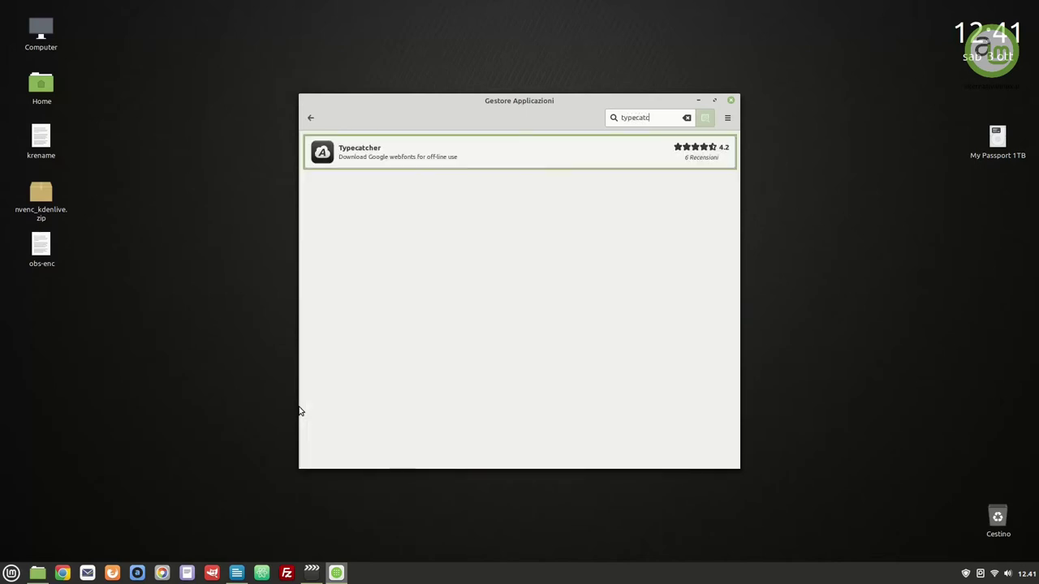
Install Typecatcher from Software Manager, authorising with the administrator password
click(472, 155)
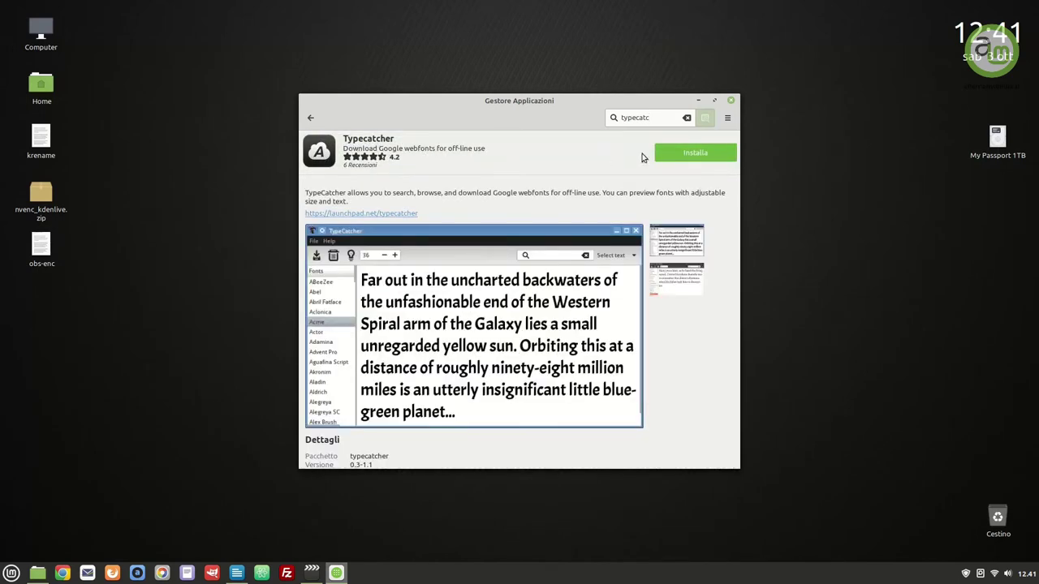
click(684, 154)
text(•••••)
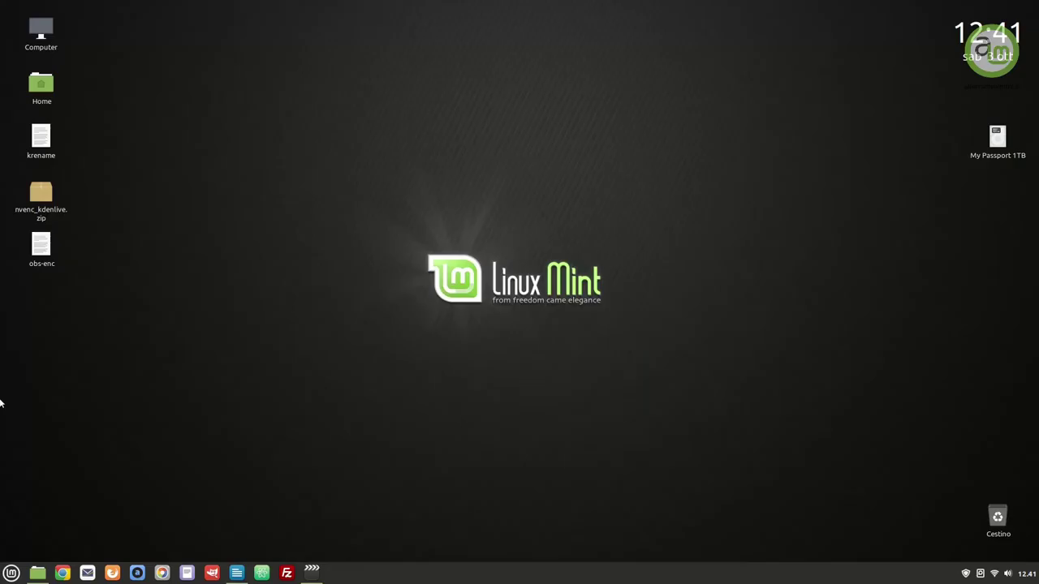
click(6, 575)
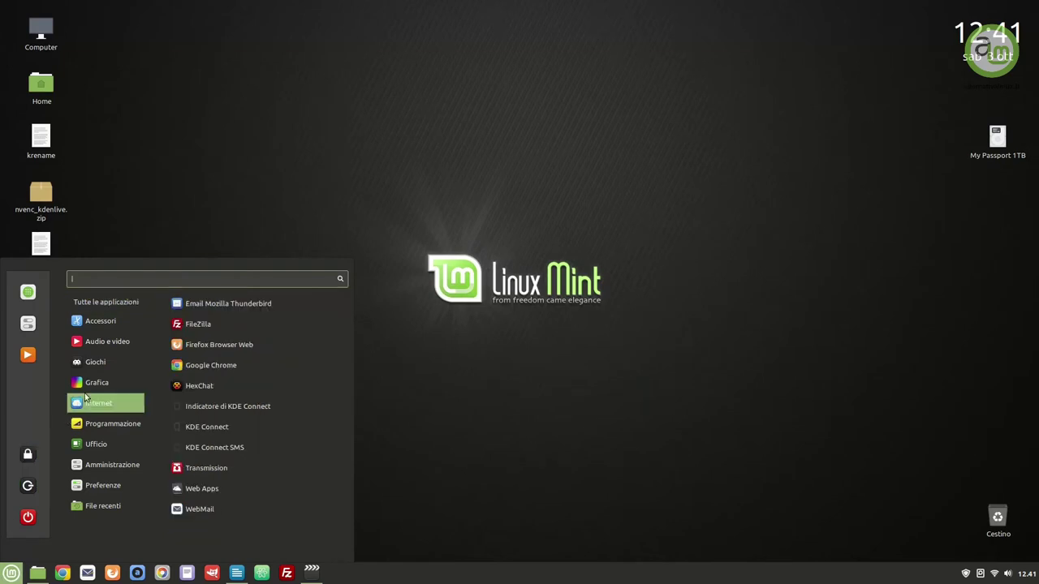
Launch TypeCatcher from Grafica, enlarge its window, and download the Alfa Slab One webfont
mouse_move(94, 387)
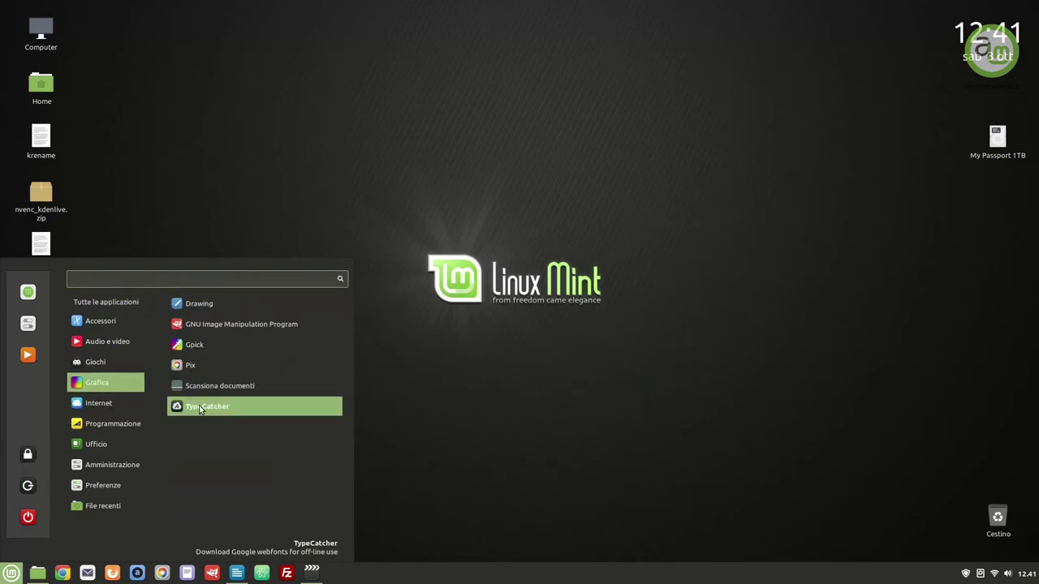
click(200, 406)
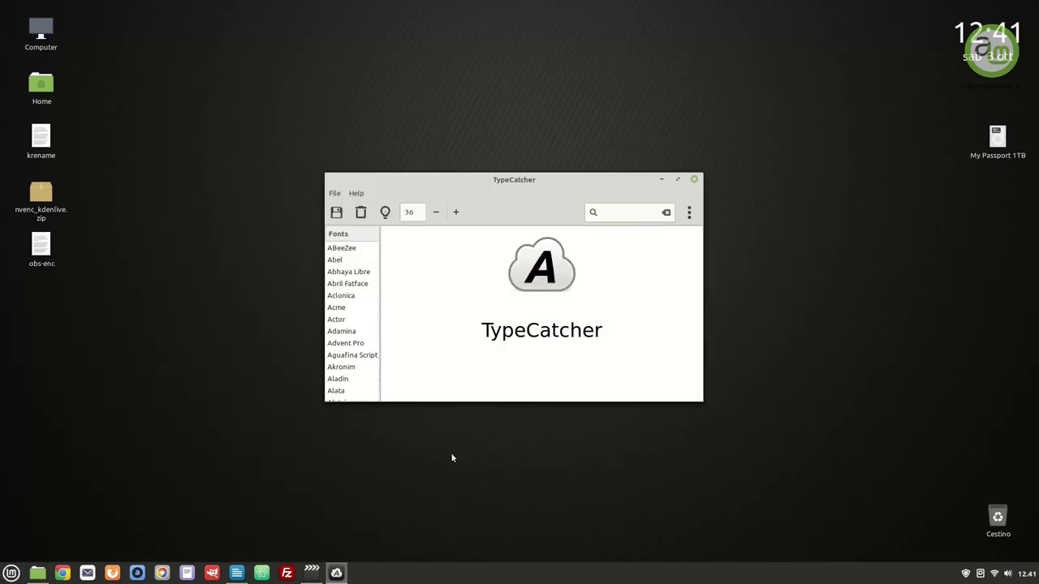
drag(702, 401, 766, 484)
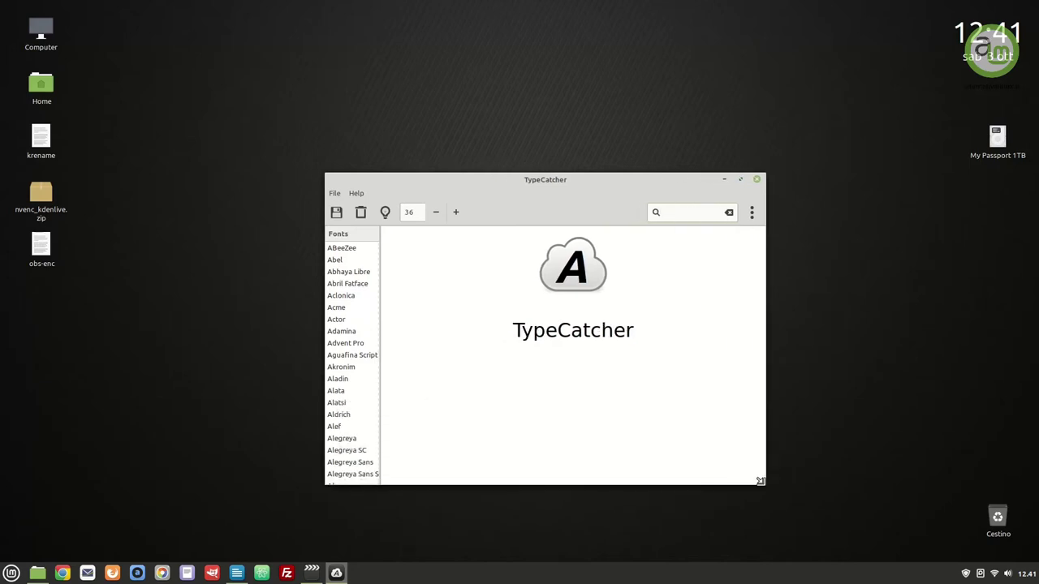
click(344, 250)
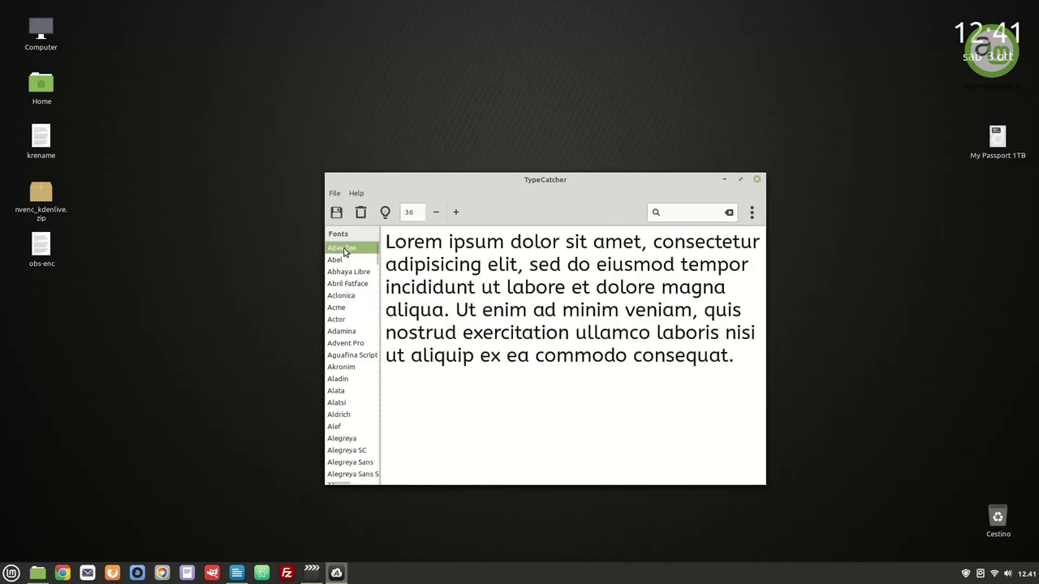
scroll(346, 347, down, 3)
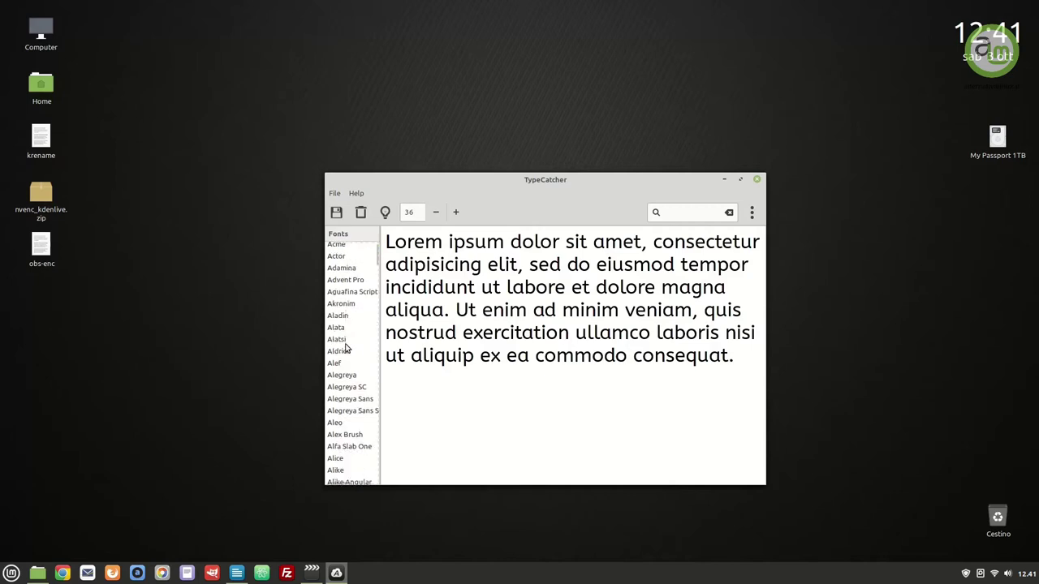
scroll(345, 348, down, 2)
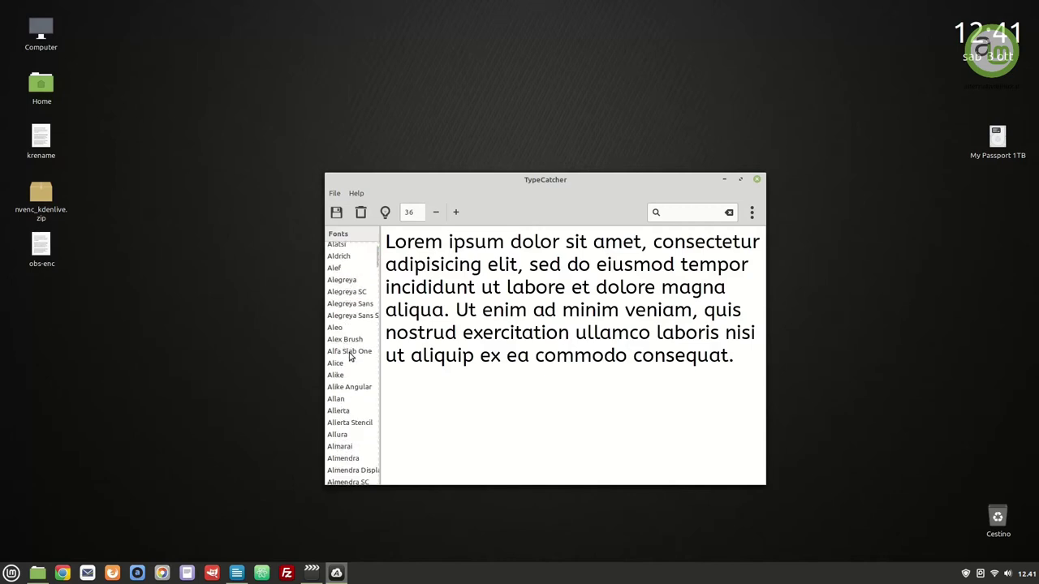
click(349, 352)
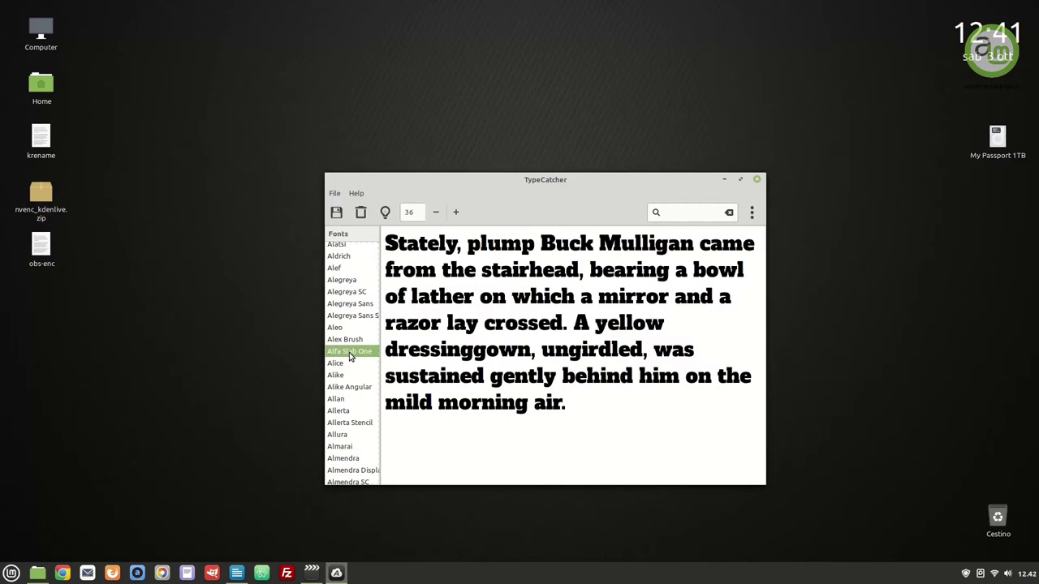
click(337, 213)
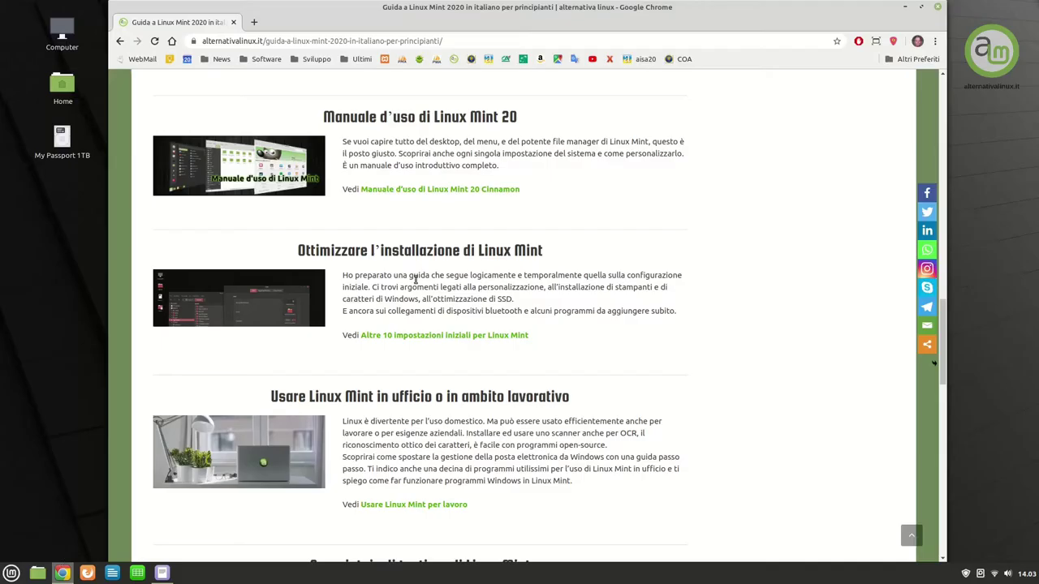
Open the initial-settings article at section 2.3 on unneeded fonts and select its first apt-get remove command
click(440, 338)
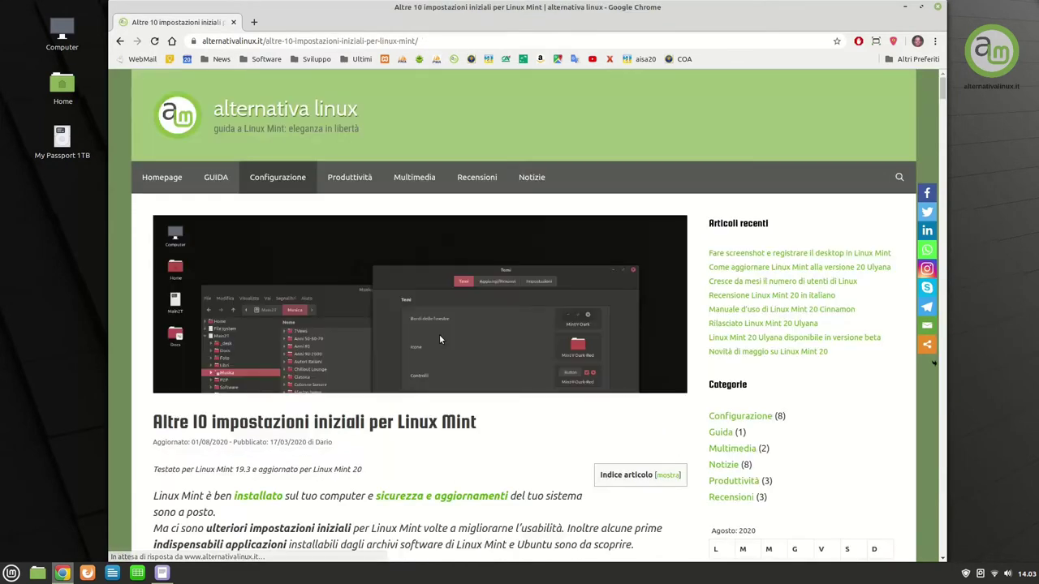
scroll(486, 353, down, 3)
click(666, 302)
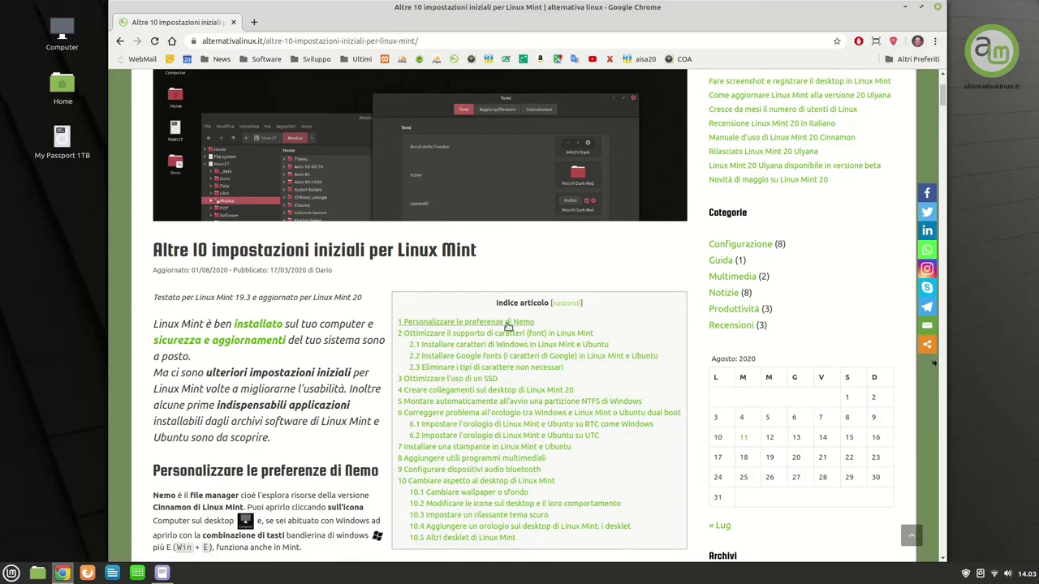
click(475, 367)
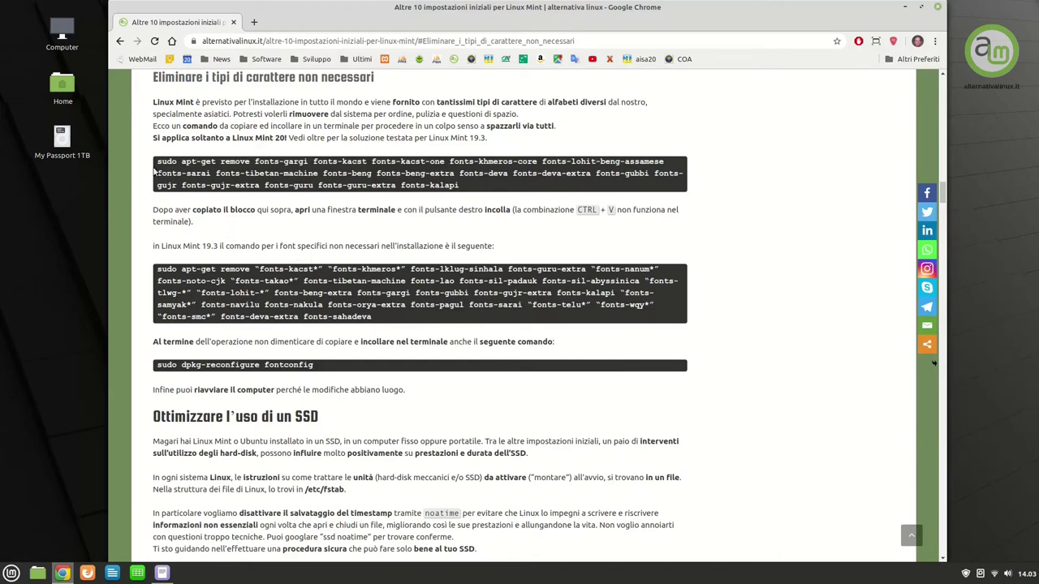
drag(157, 162, 459, 186)
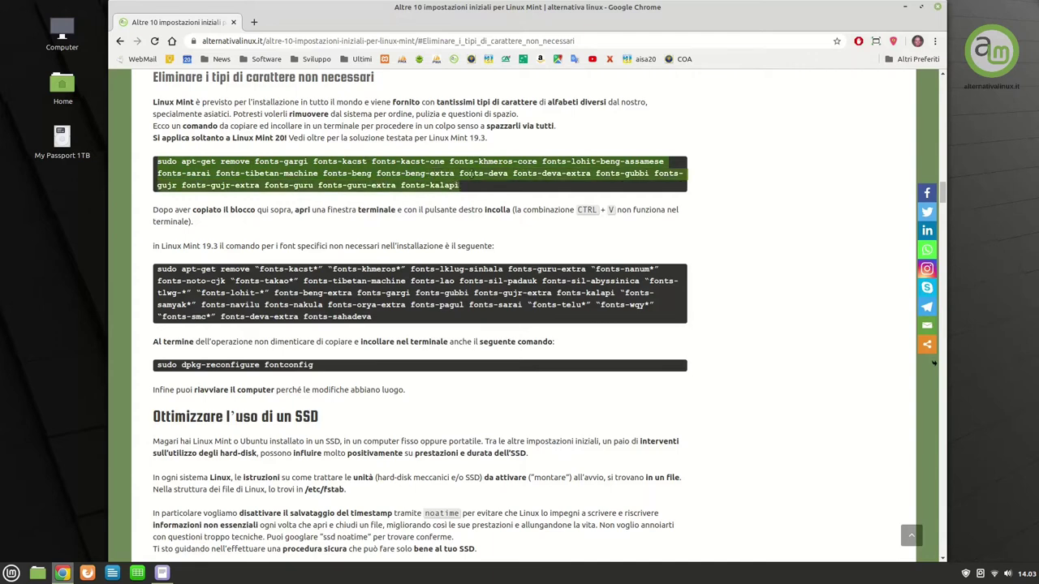
Run the copied font-removal command in a new terminal, then run sudo dpkg-reconfigure fontconfig
right_click(473, 173)
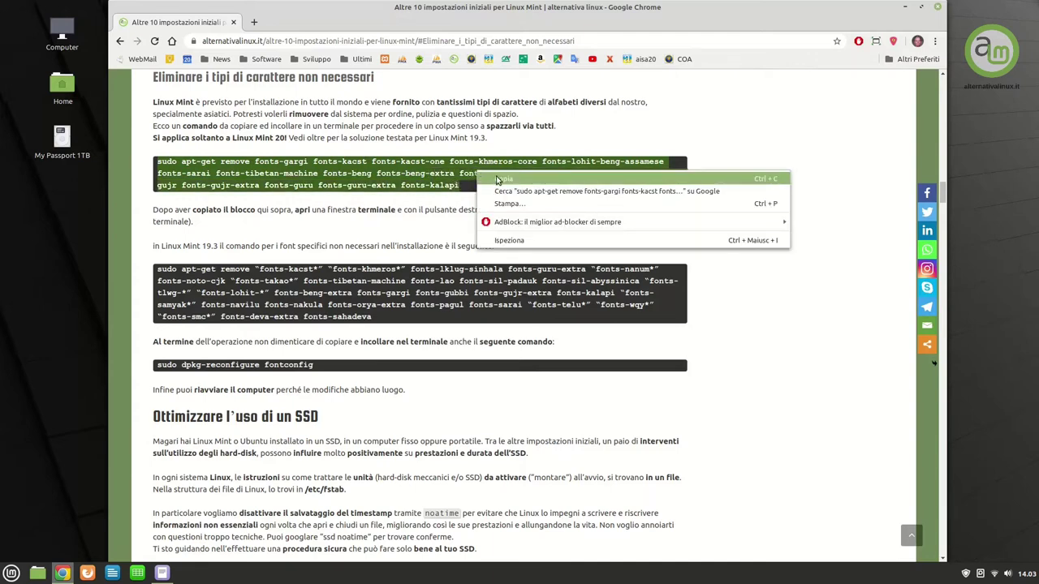
click(498, 180)
key(ctrl+alt+t)
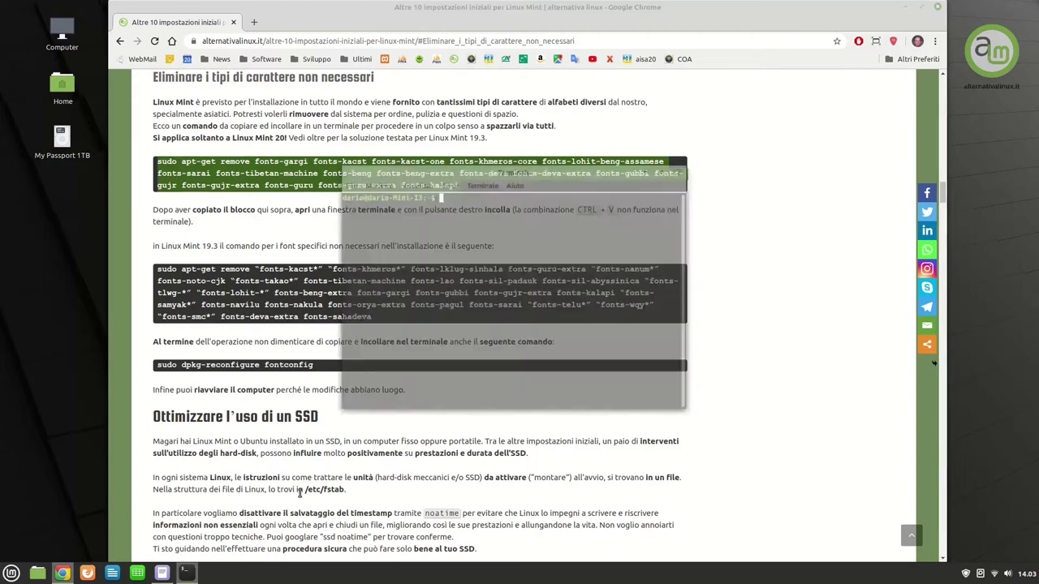
right_click(525, 224)
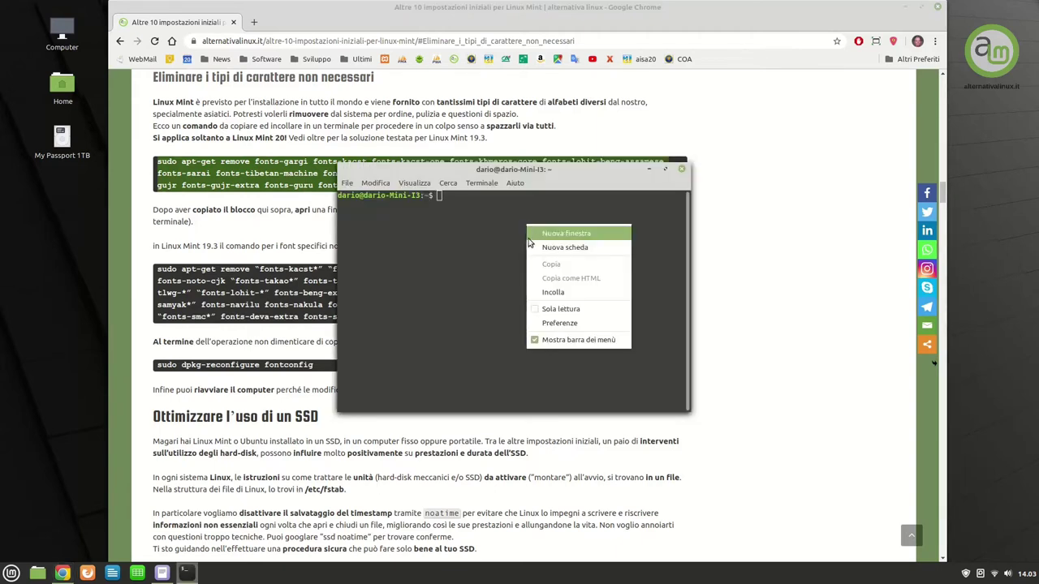
click(555, 292)
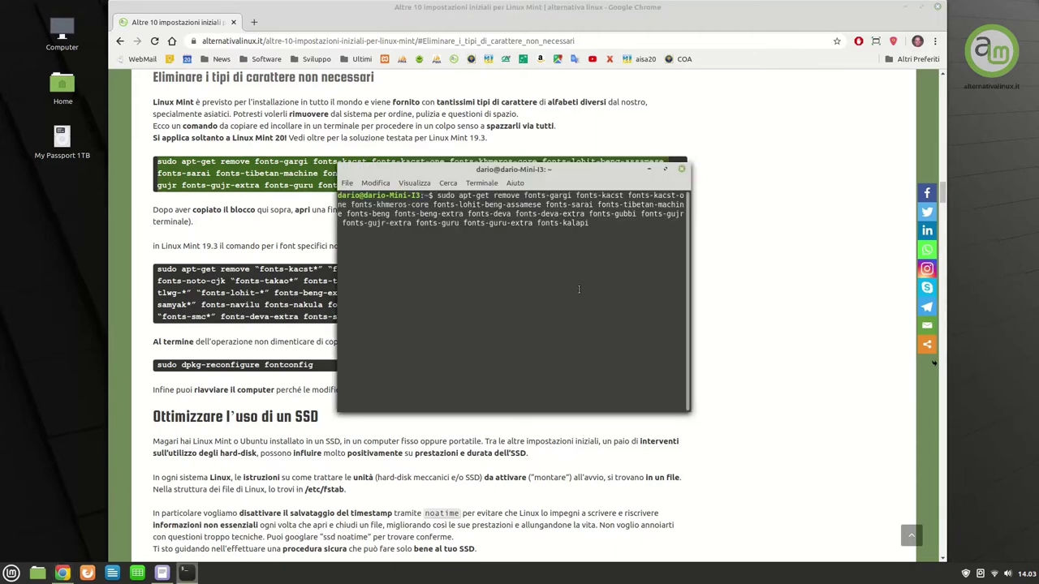
key(Return)
key(Return)
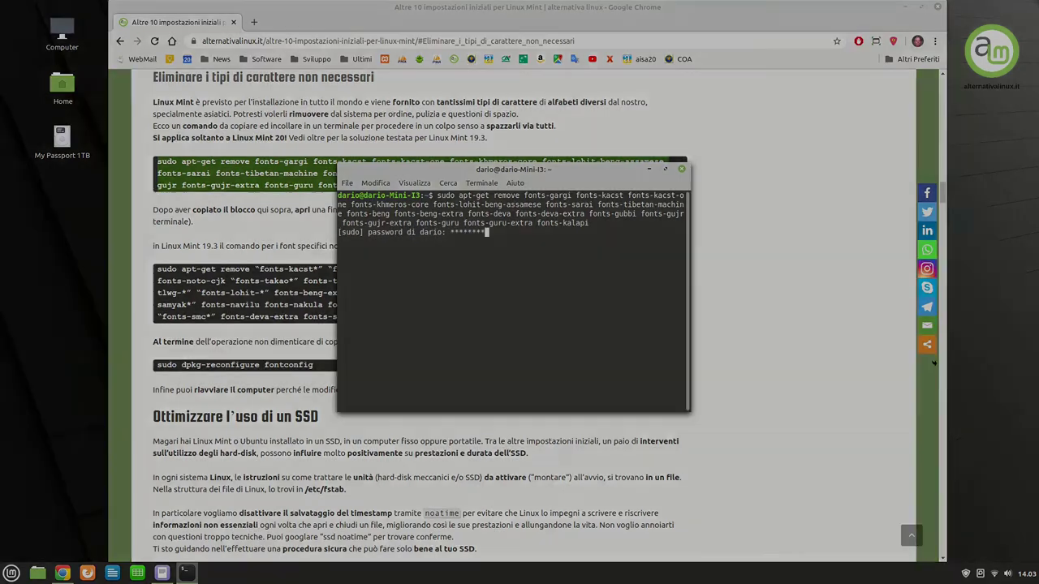
text(sudo )
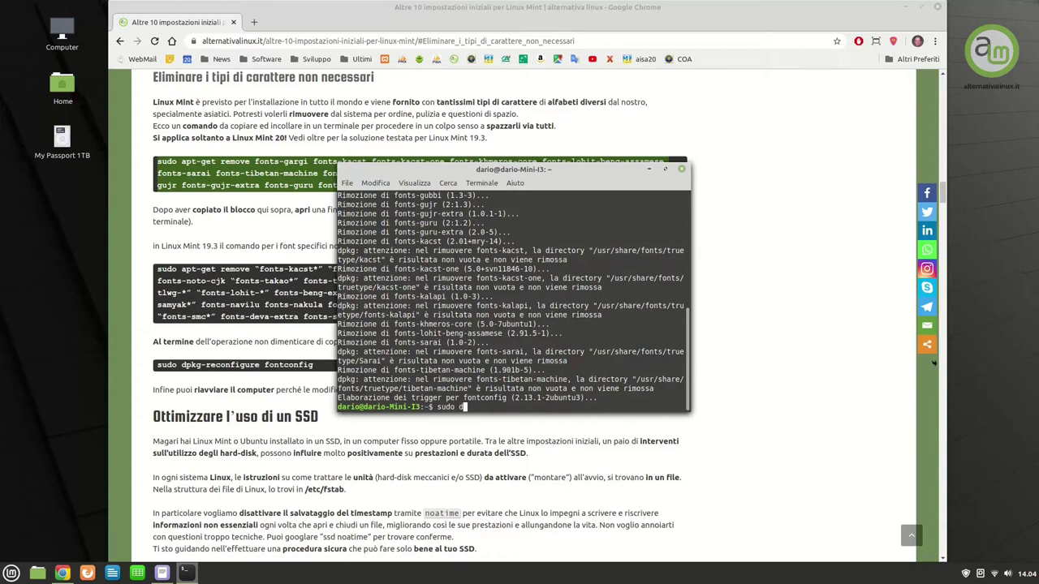
text(dpkg-reconfigure fontconfig)
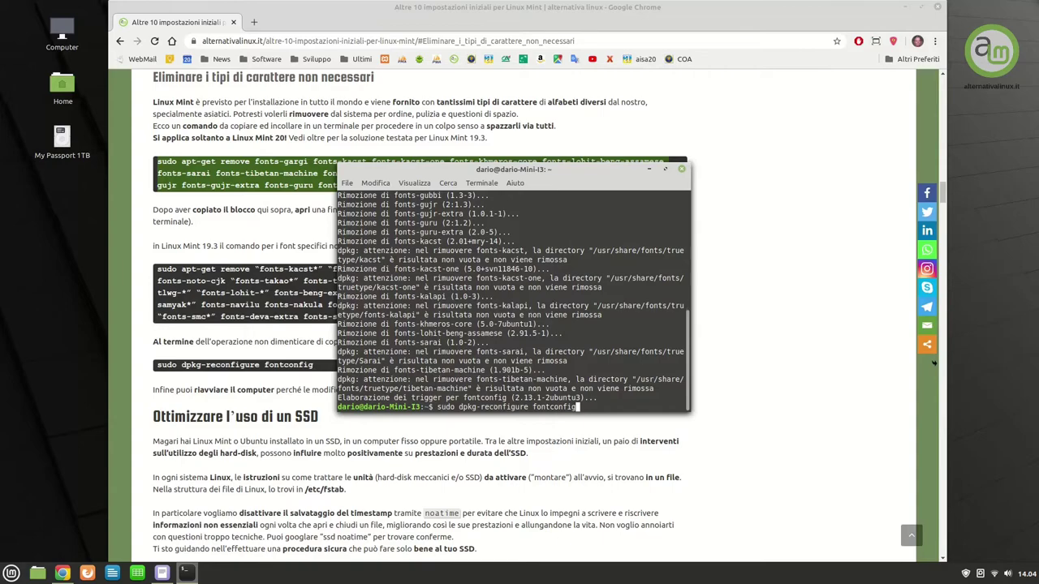
key(Return)
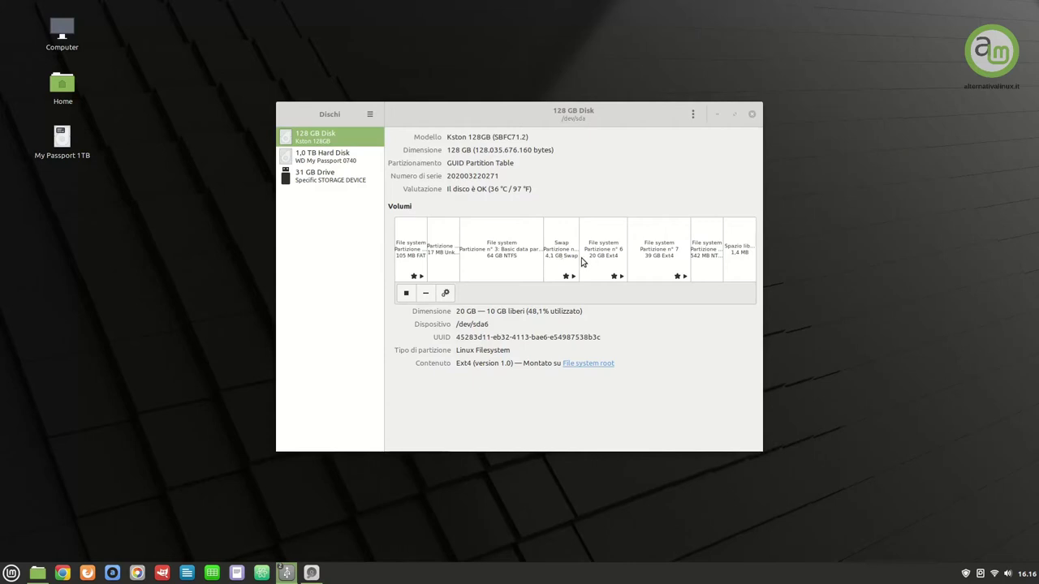
Prepend 'noatime,' to partition 6's mount options, authenticate, and highlight the NTFS partition's not-mounted status
click(610, 261)
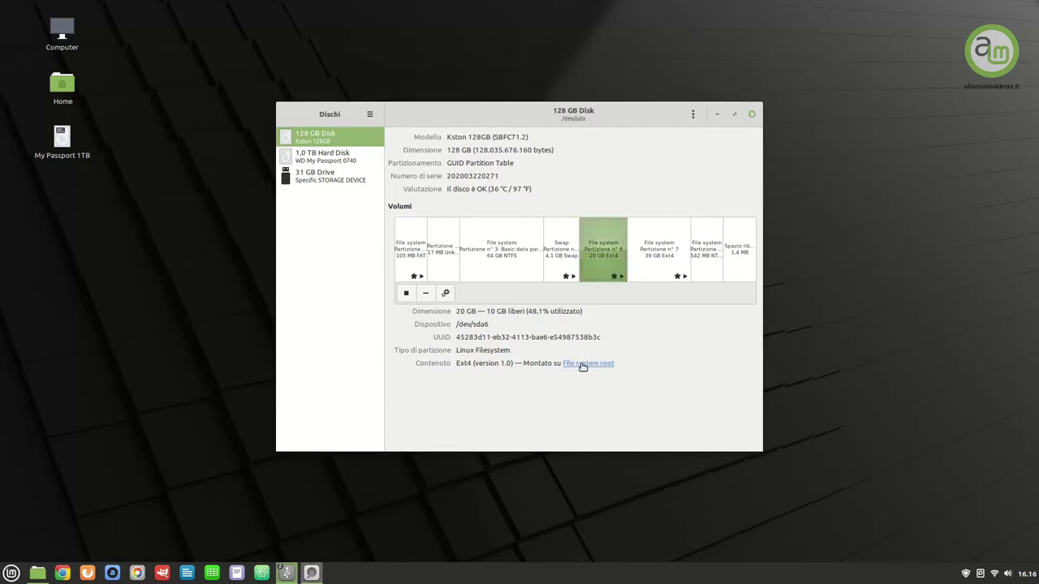
click(444, 294)
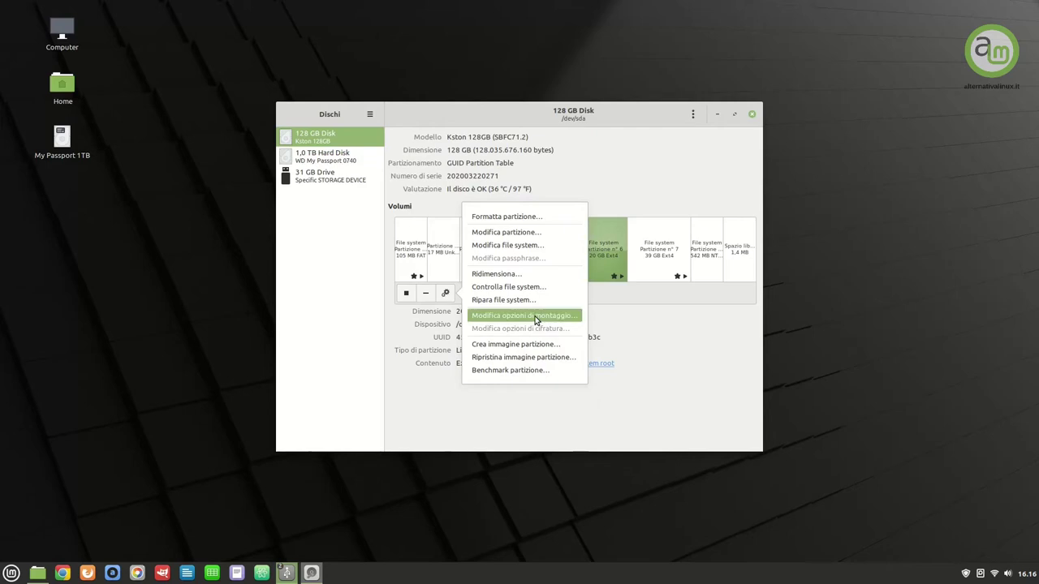
click(535, 316)
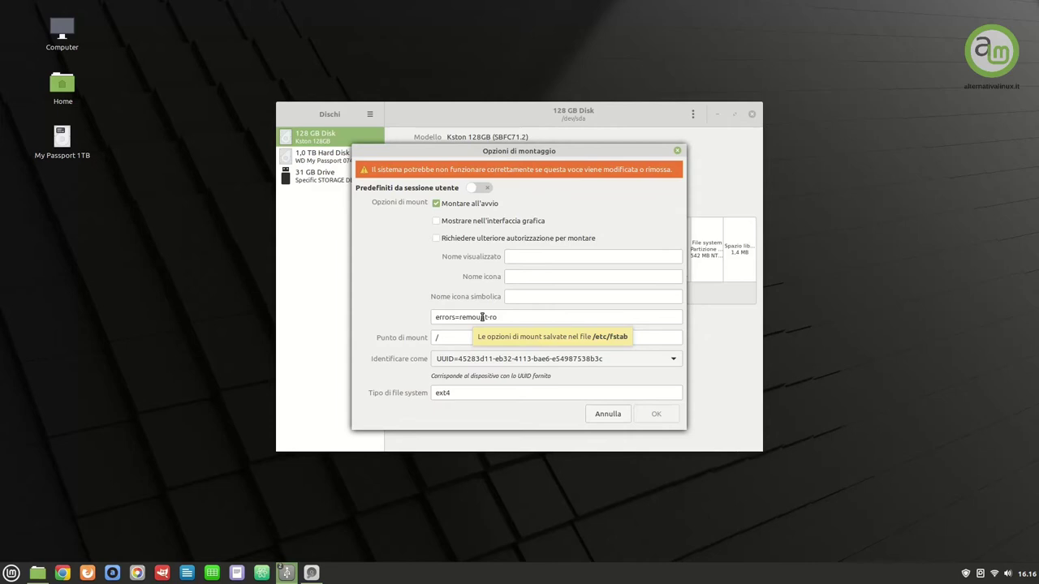
click(434, 317)
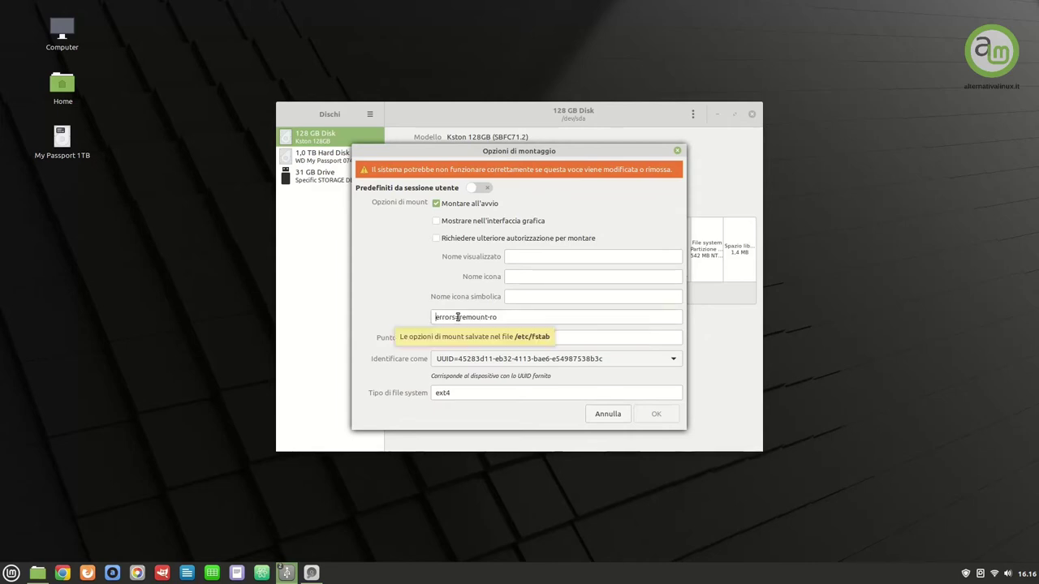
text(noatime)
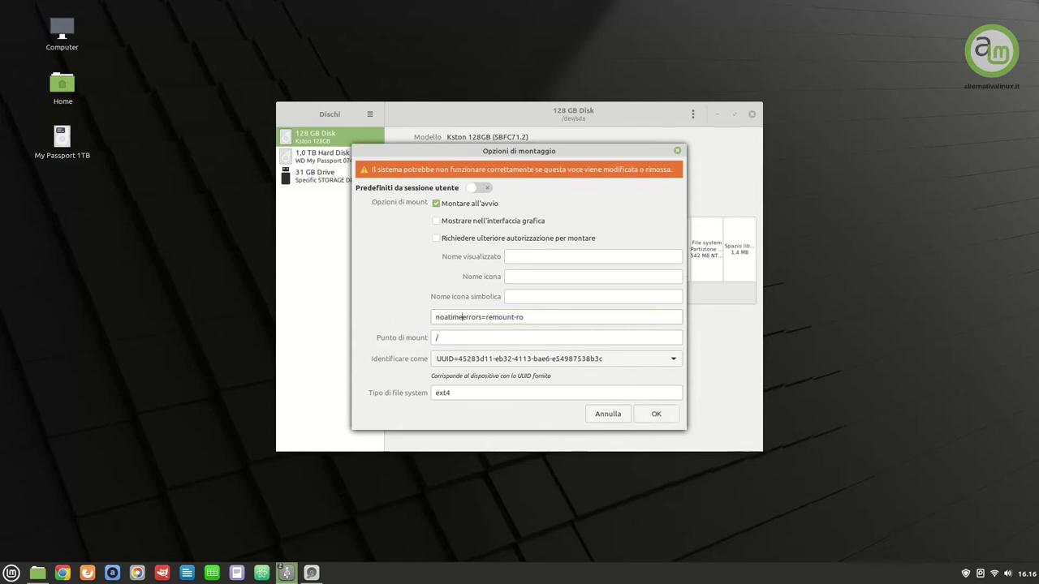
text(,)
click(656, 414)
text(******)
key(Return)
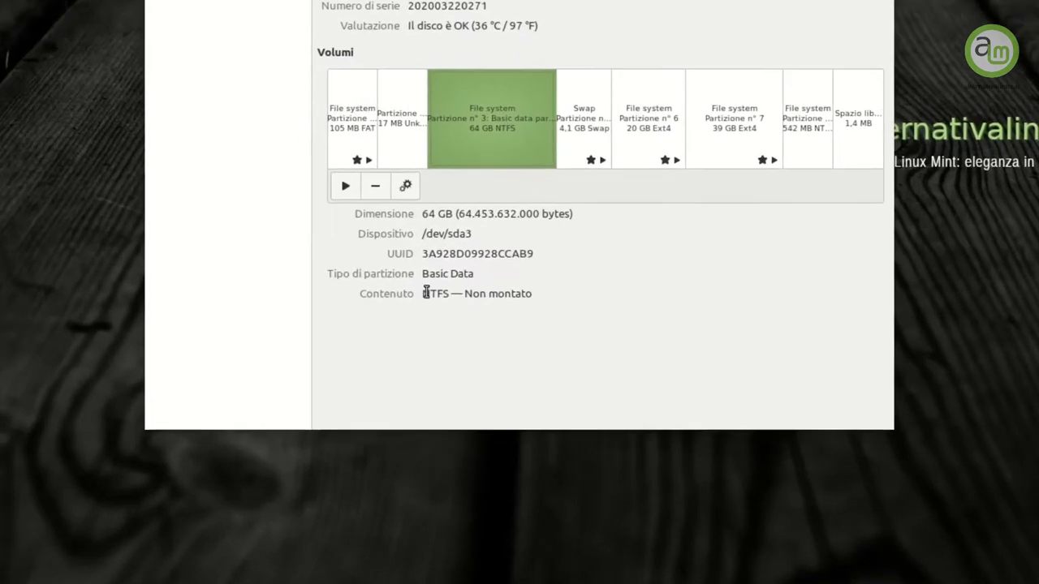
drag(433, 317, 550, 285)
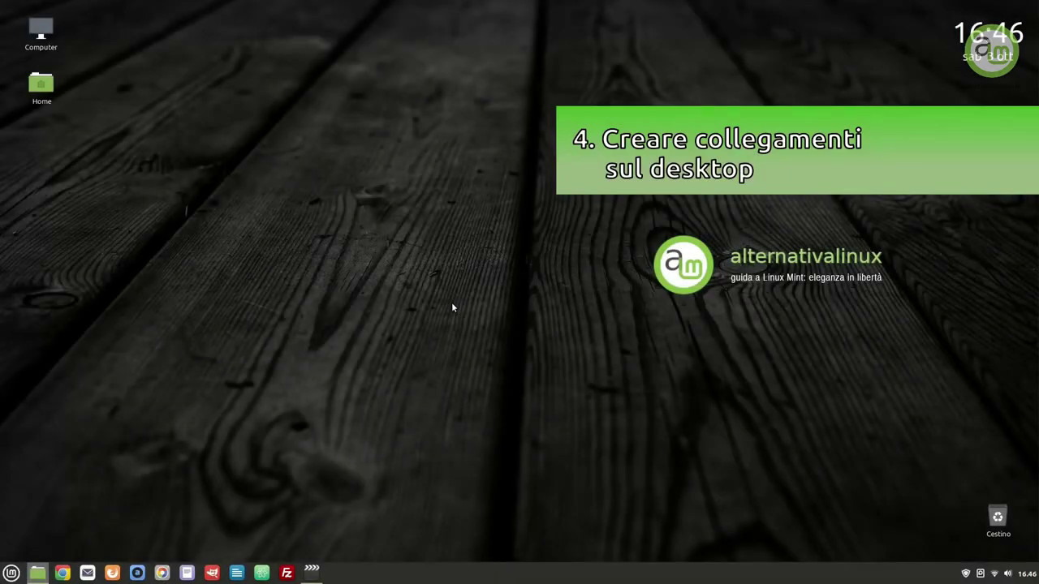
Open the Computer desktop icon to show the 64 GB volume, My Passport 1TB and File system
double_click(49, 33)
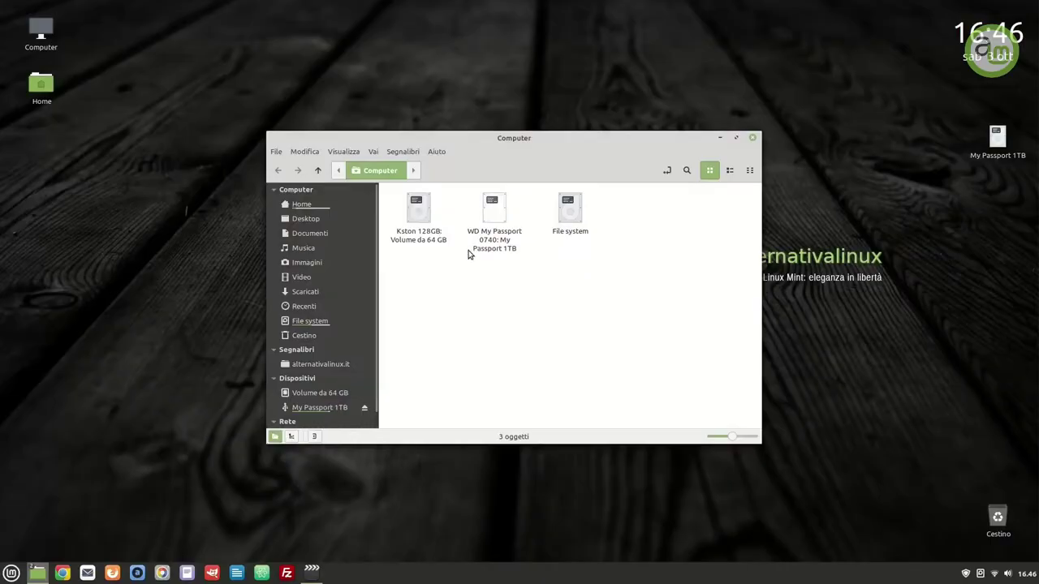
Mount the 64 GB Kston volume and browse to Documents and Settings/Dado, checking Documenti's context menu
double_click(417, 213)
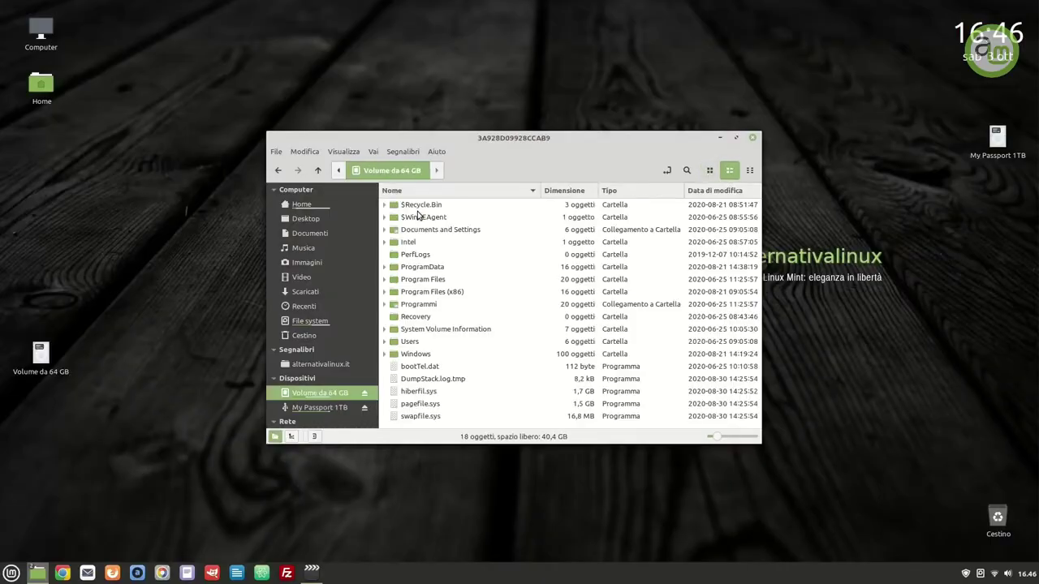
double_click(467, 233)
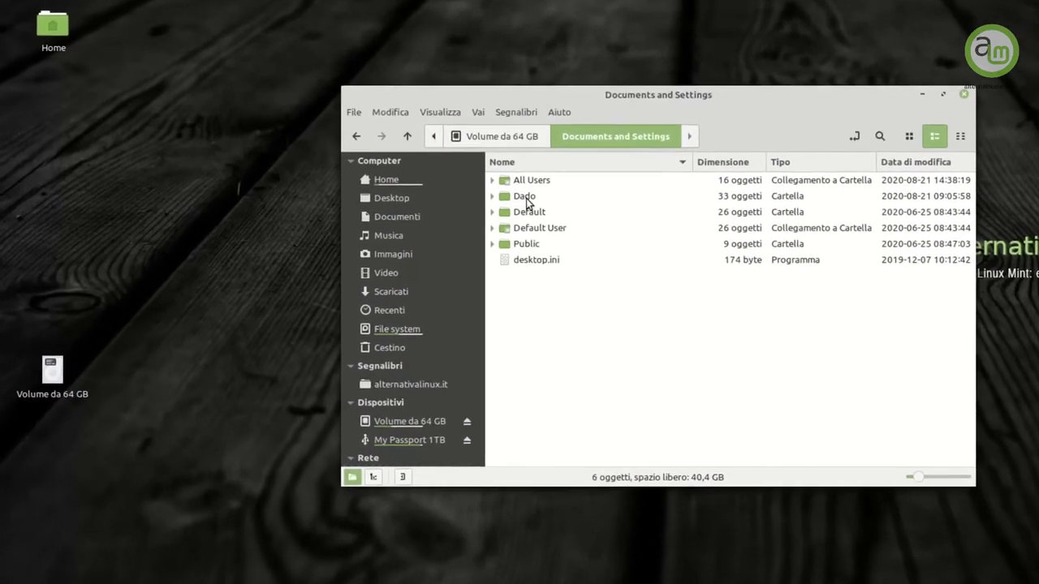
double_click(413, 217)
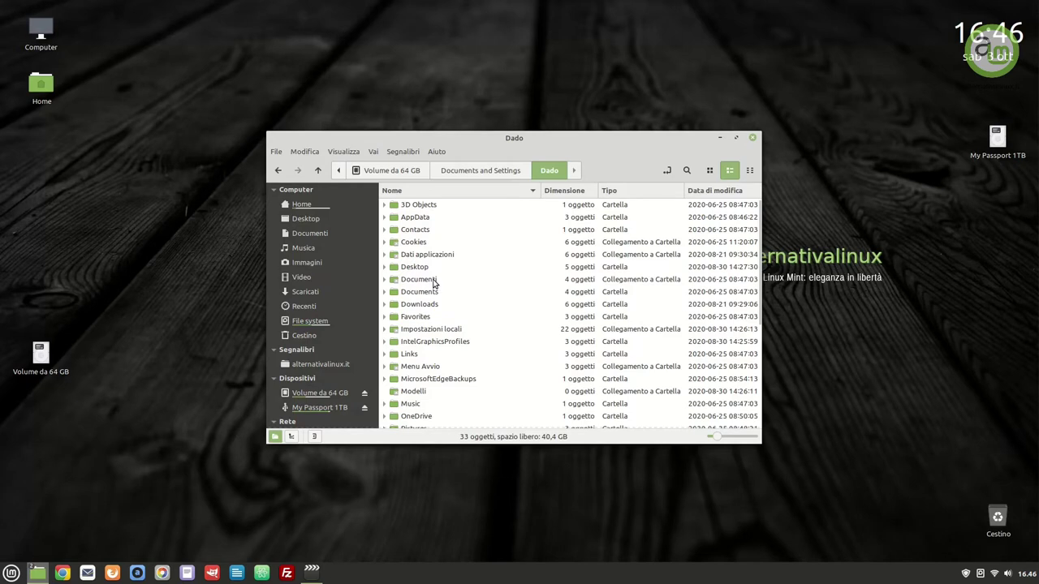
click(433, 280)
right_click(433, 281)
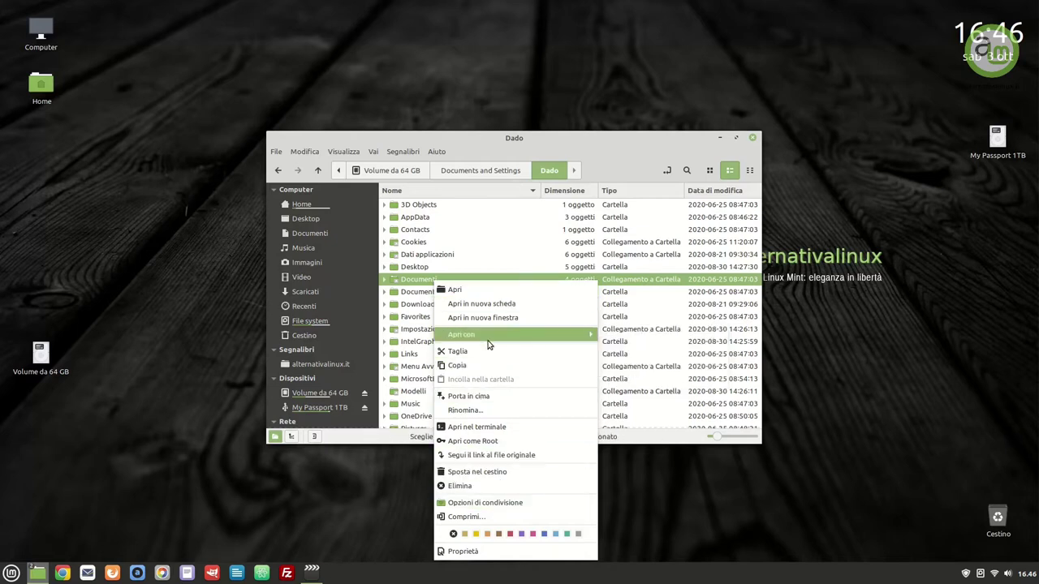
click(492, 502)
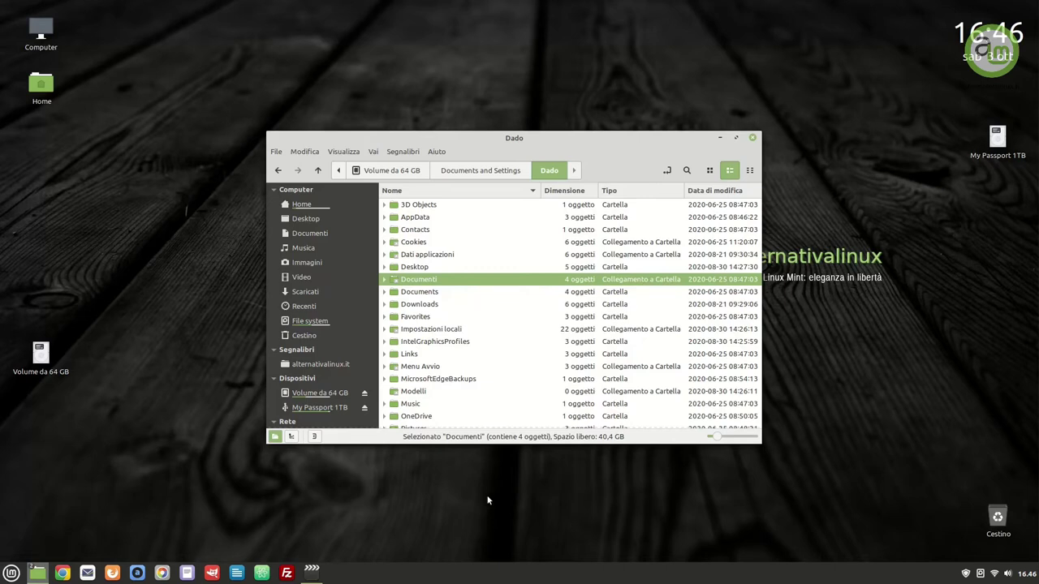
click(299, 153)
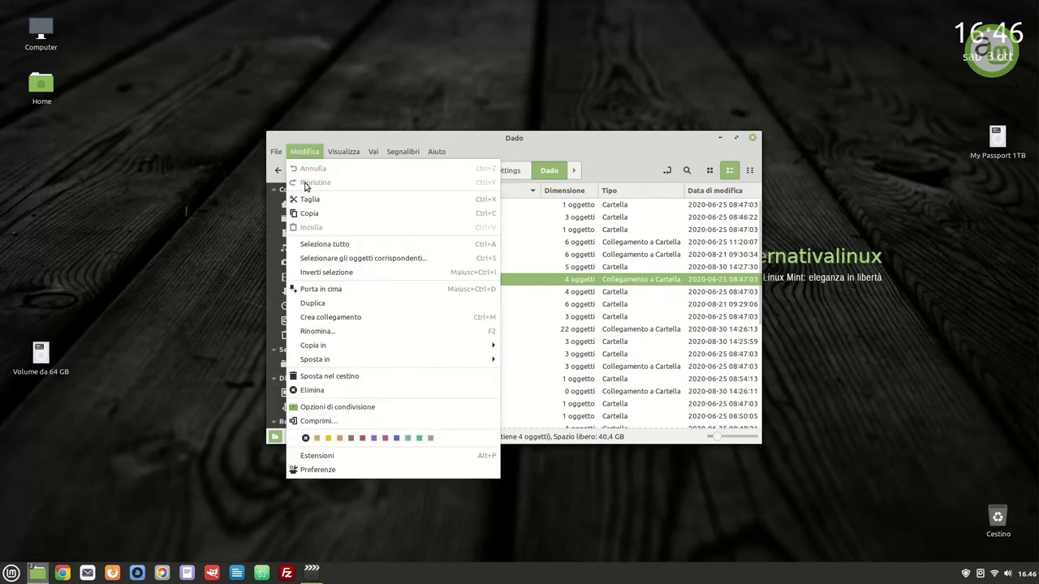
Tick Crea collegamento under Menù contestuali in Nemo's preferences and close the dialog
click(341, 470)
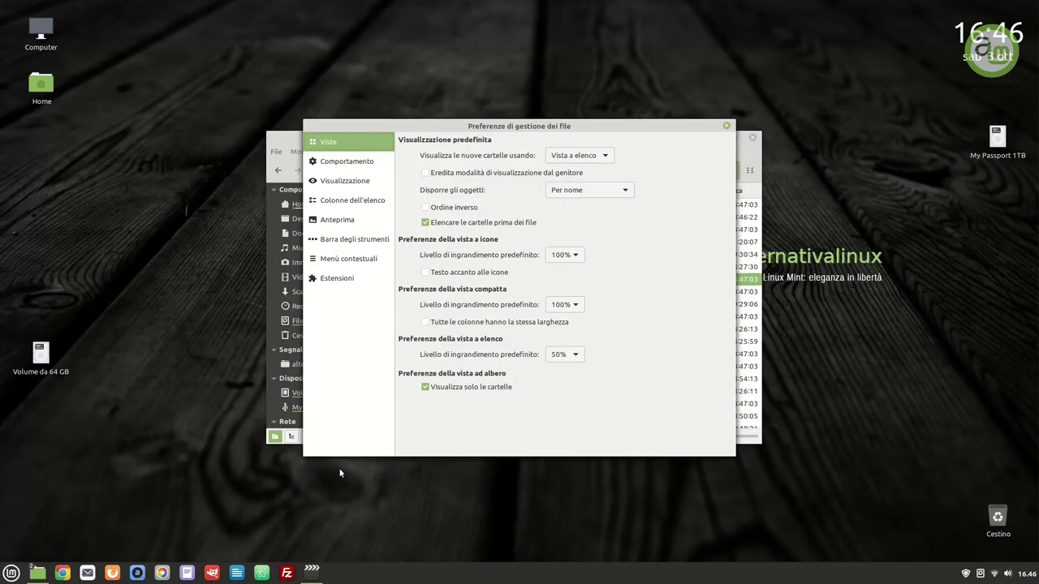
click(351, 260)
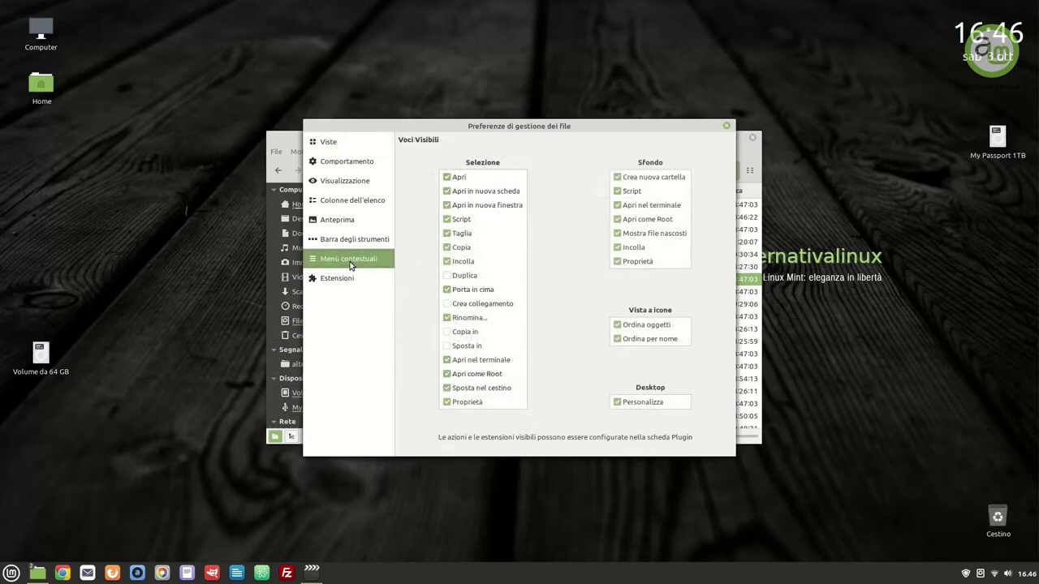
click(446, 305)
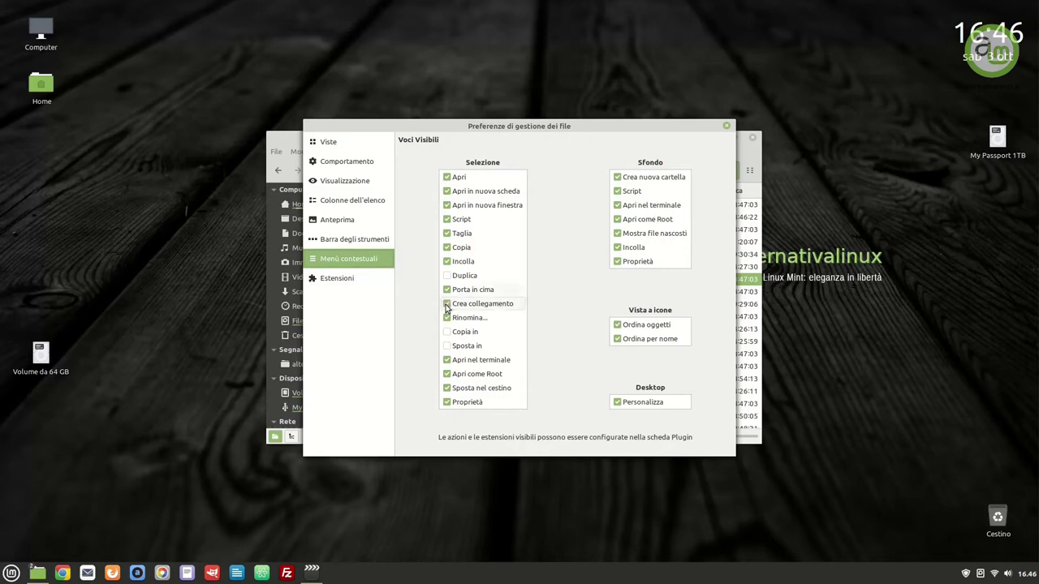
click(726, 128)
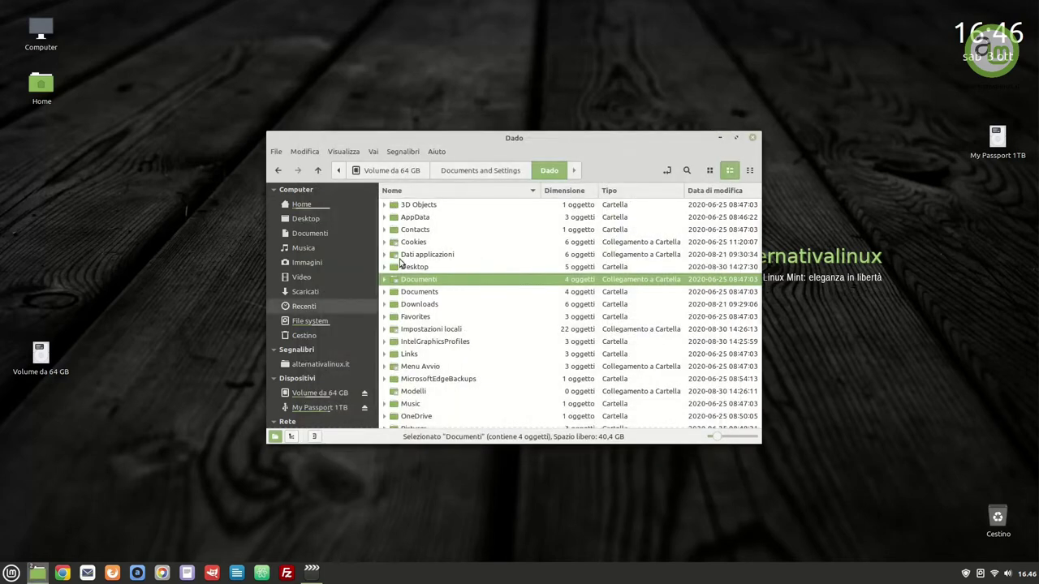
Create a link to Documenti with Crea collegamento and drag it onto the desktop
right_click(465, 282)
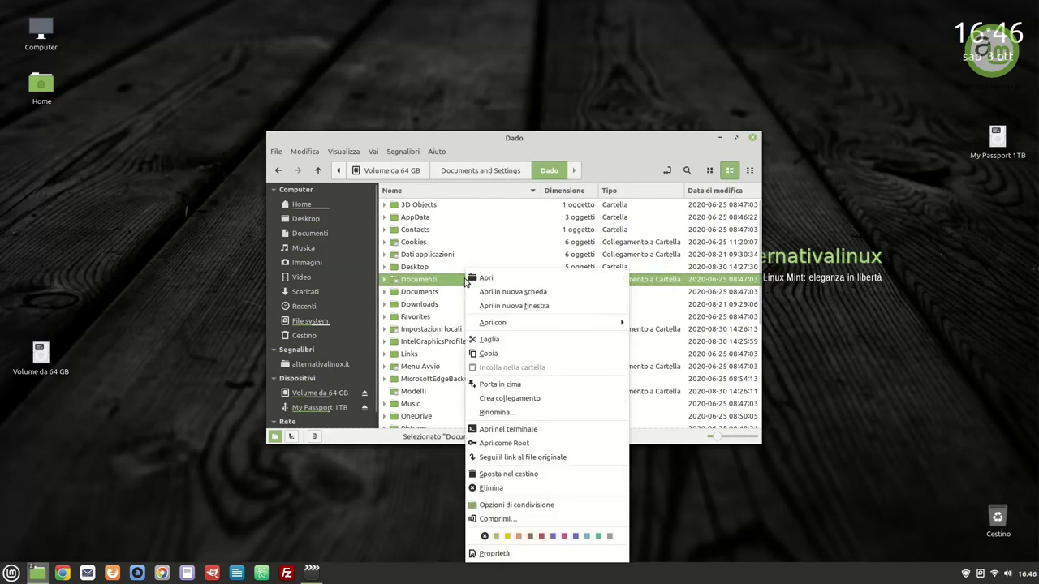
click(523, 400)
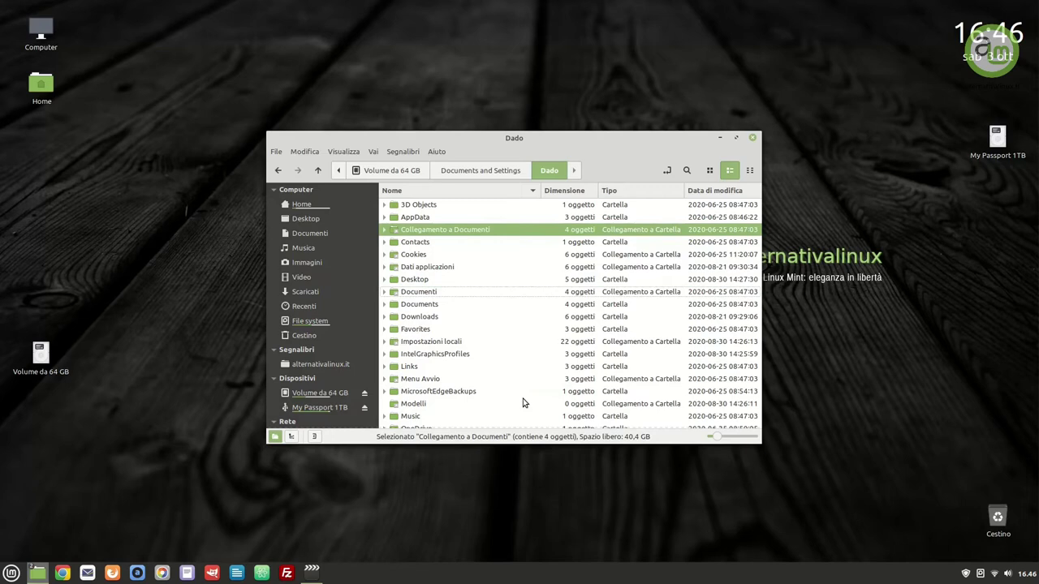
drag(443, 232, 38, 140)
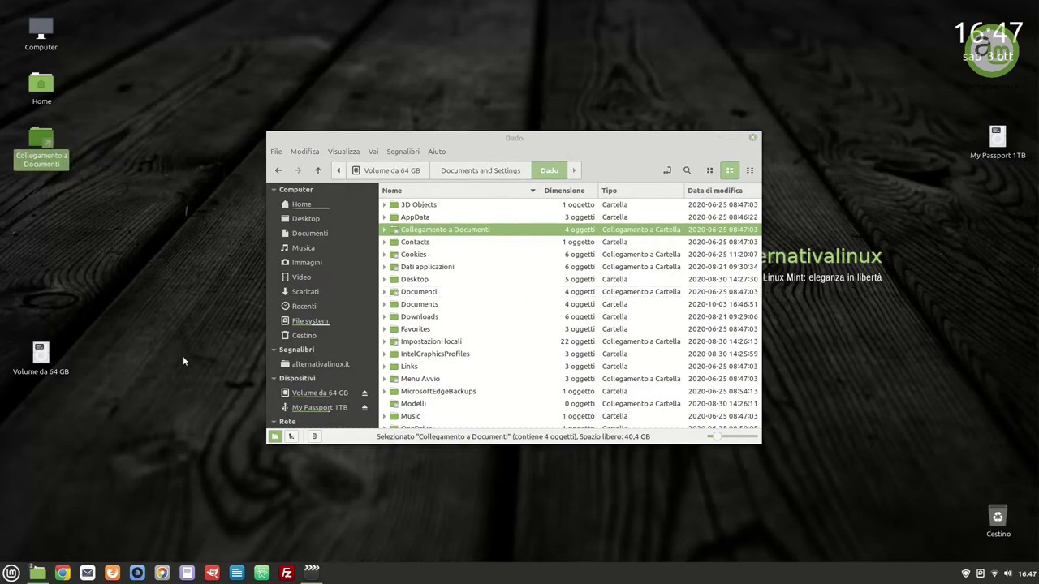
Alt-drag Downloads onto the desktop and choose Collega qui to link it
click(424, 317)
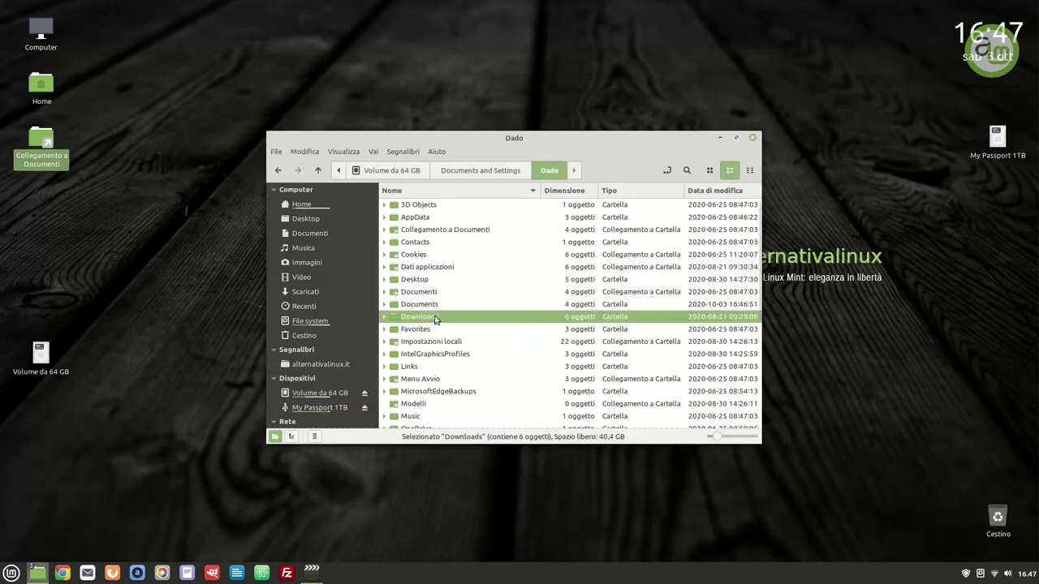
drag(435, 319, 25, 200)
key(alt)
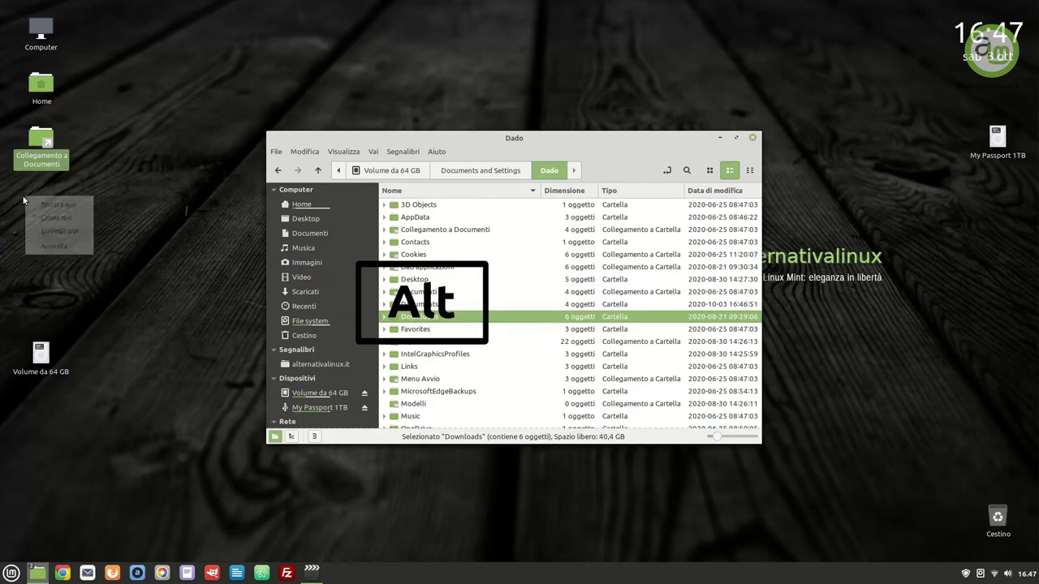
click(59, 233)
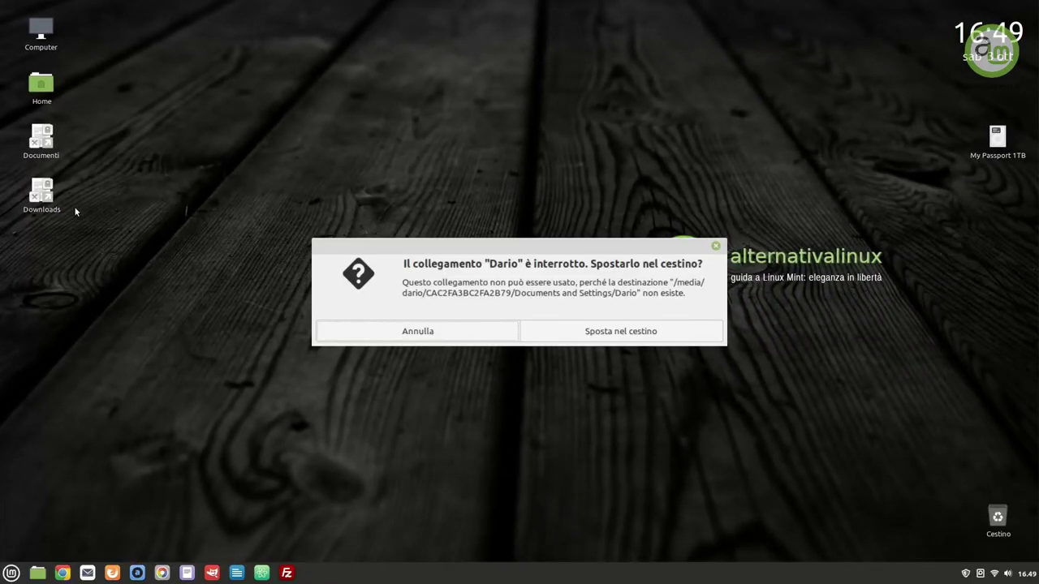
Dismiss the broken-link warning and launch Dischi by searching 'dischi' in the Mint menu
key(Escape)
key(super)
text(d)
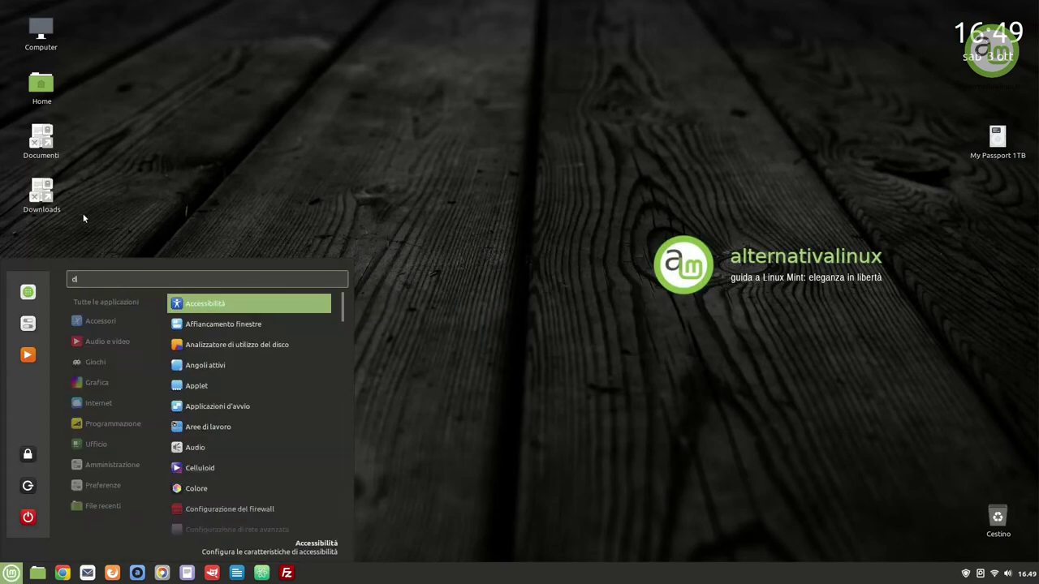
text(ischi)
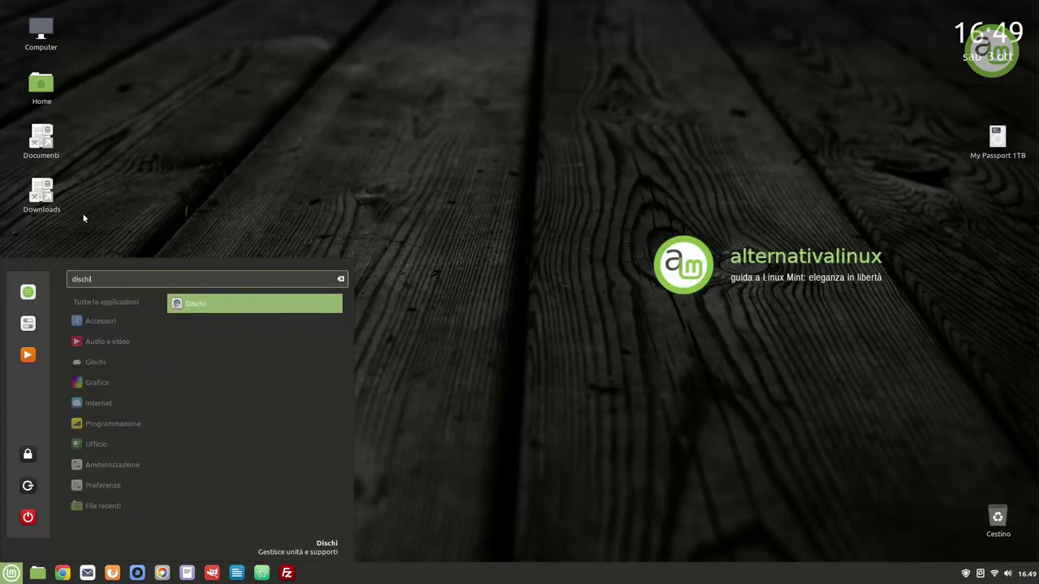
key(Return)
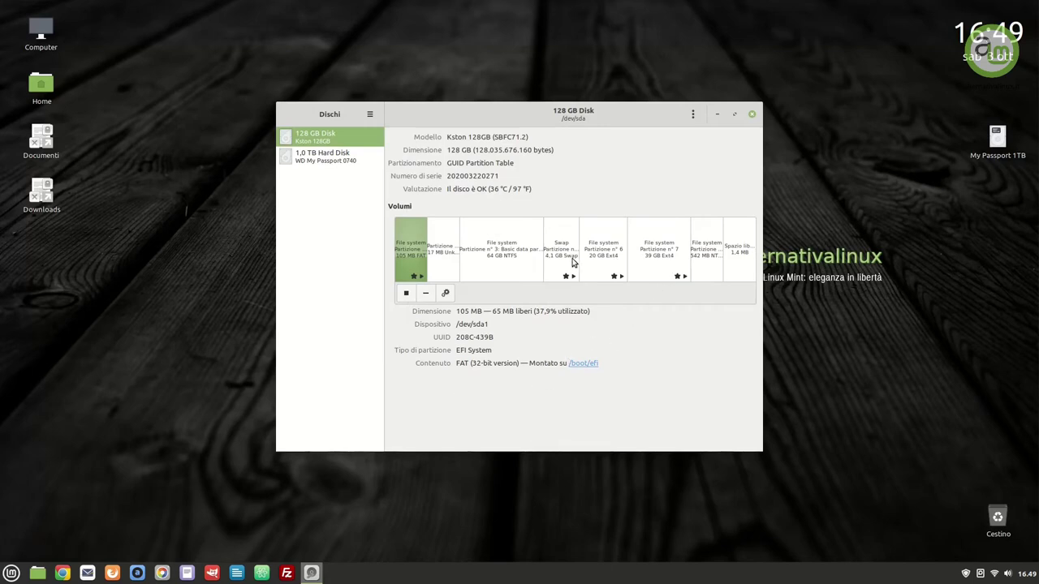
Turn off Predefiniti da sessione utente in the 64 GB NTFS partition's mount options and save
click(510, 264)
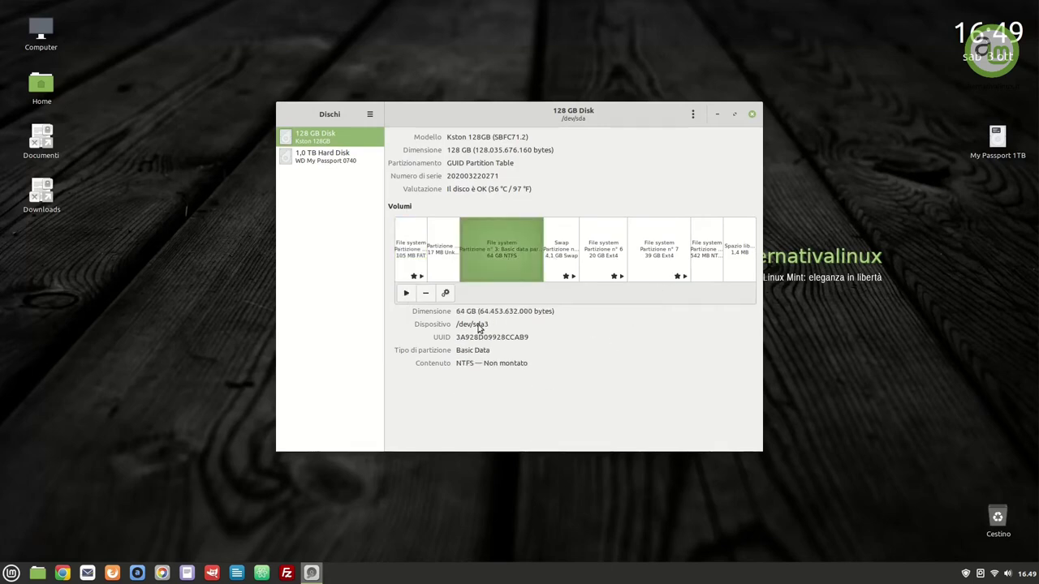
drag(455, 364, 482, 362)
click(445, 294)
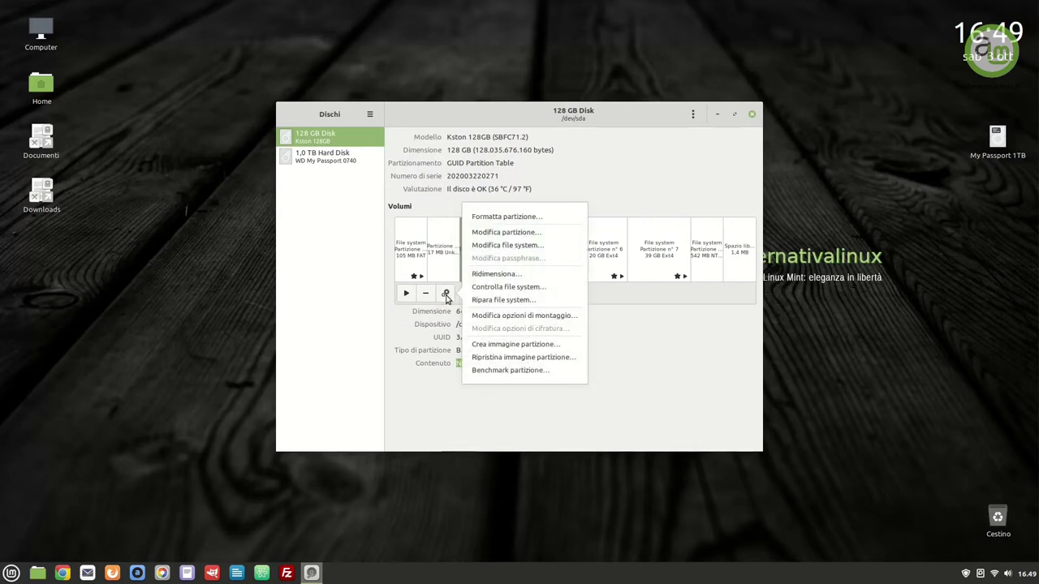
click(561, 321)
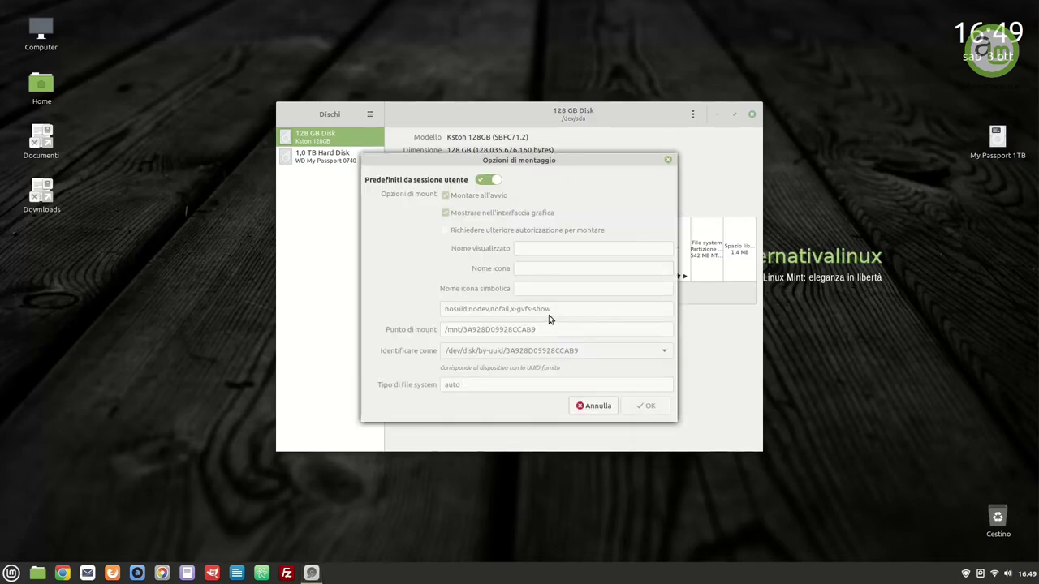
click(487, 180)
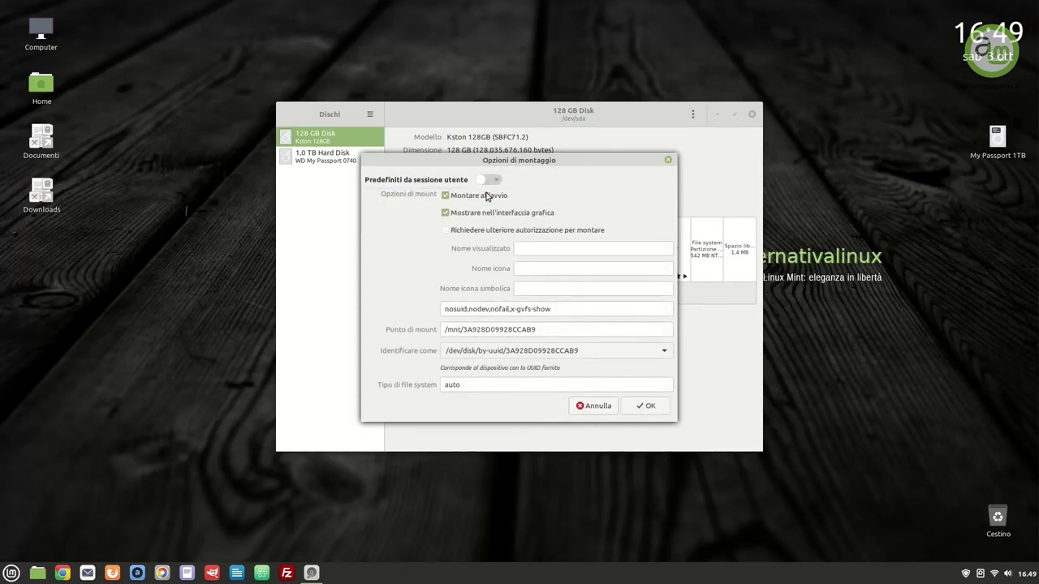
click(638, 407)
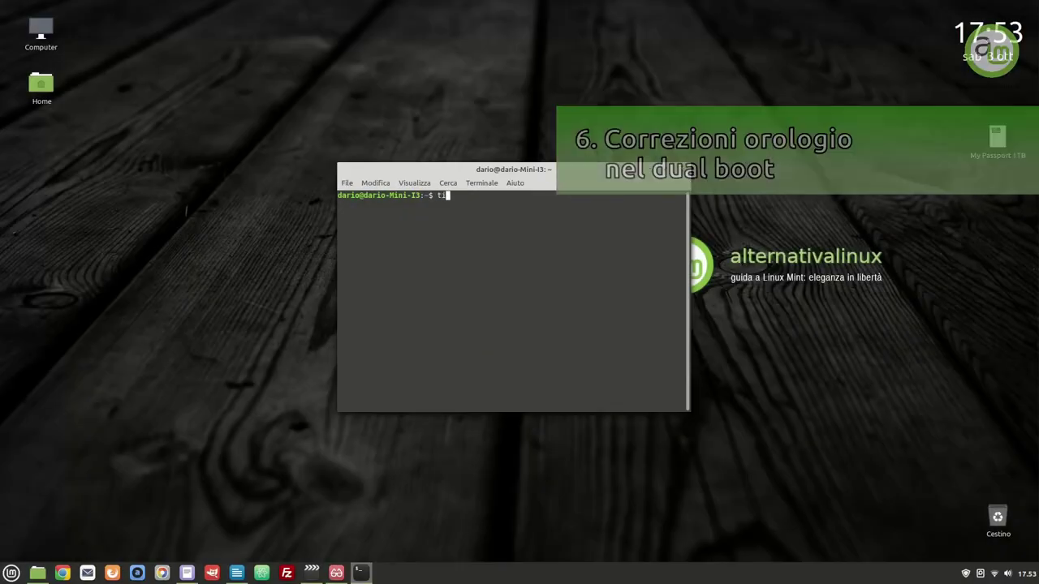
Enter 'timedatectl set-local-rtc 1 --adjust-sys' in the terminal without running it
text(meda)
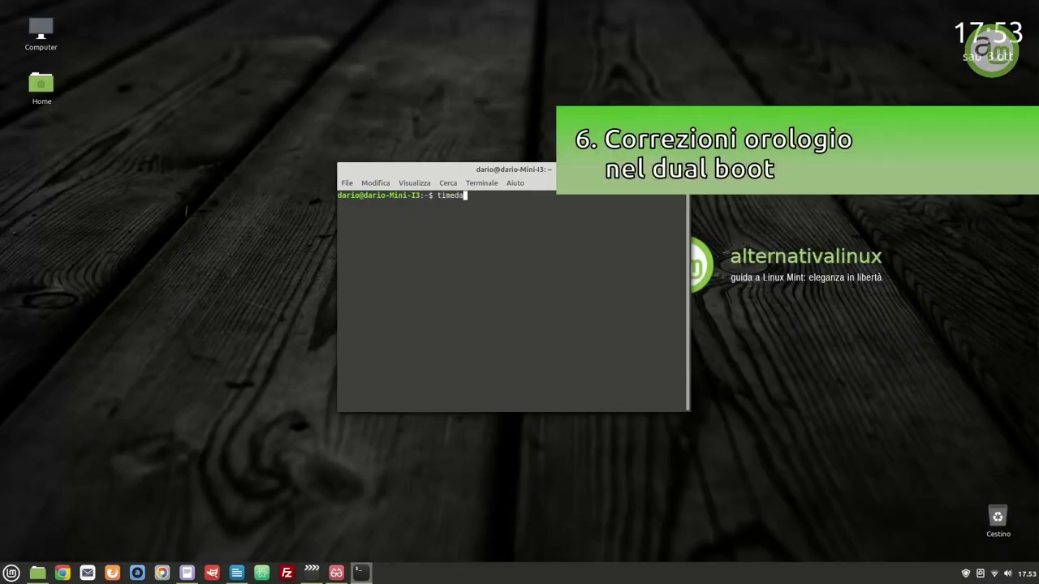
text(tectl set-local-rtc 1 --adjust-sys)
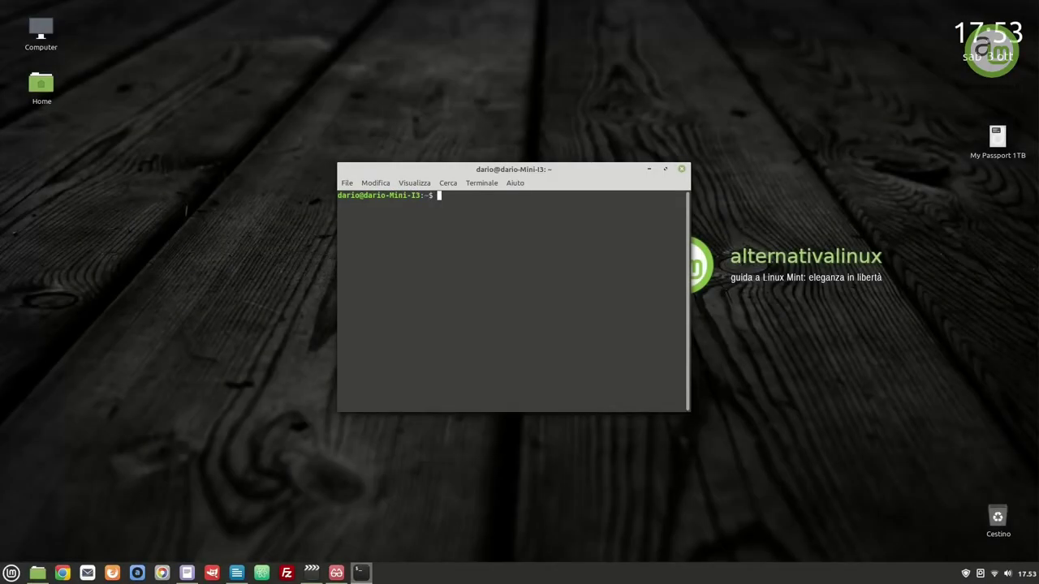
Run timedatectl set-local-rtc 0 in the terminal
text(timedatectl set-local-rtc 0)
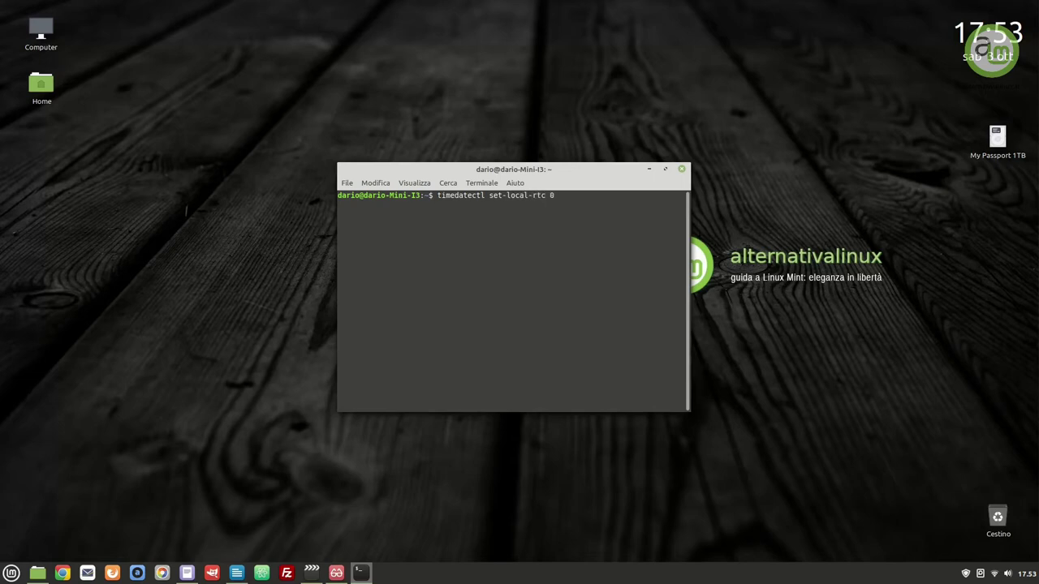
key(Return)
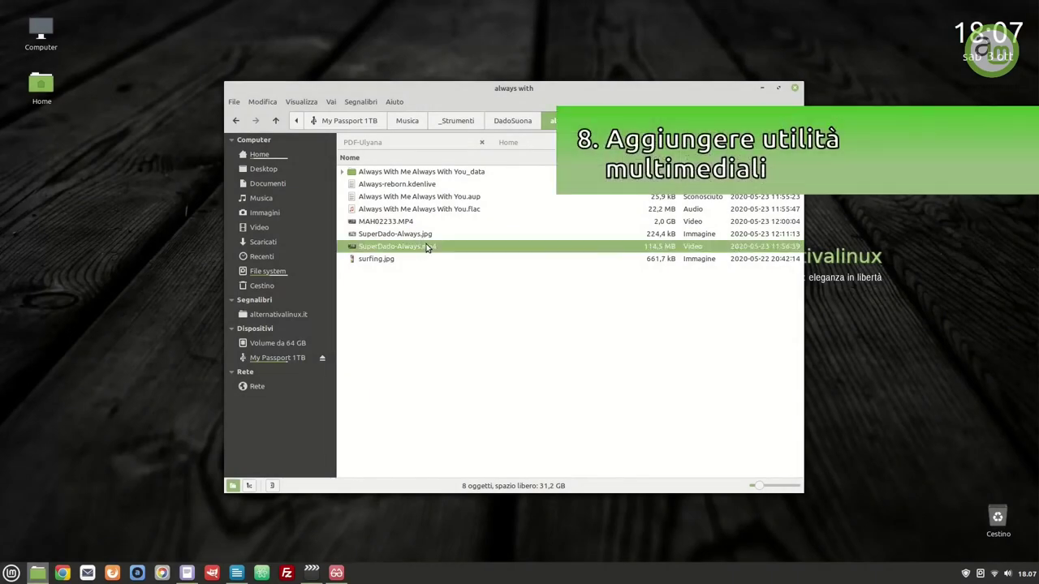
Play SuperDado-Always.mp4 in Celluloid, then bring up VLC's page in the software manager
double_click(425, 247)
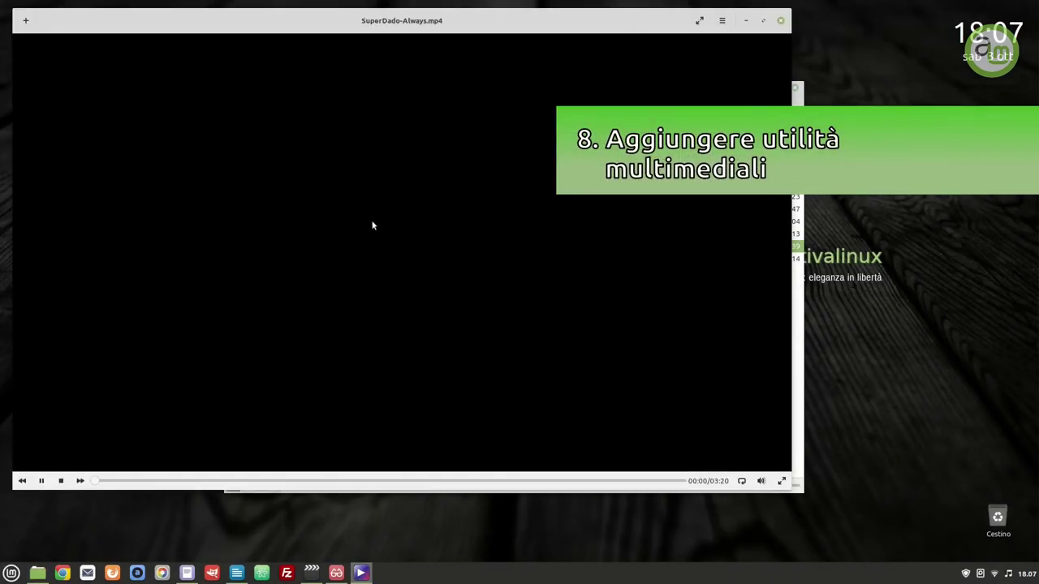
drag(371, 25, 456, 64)
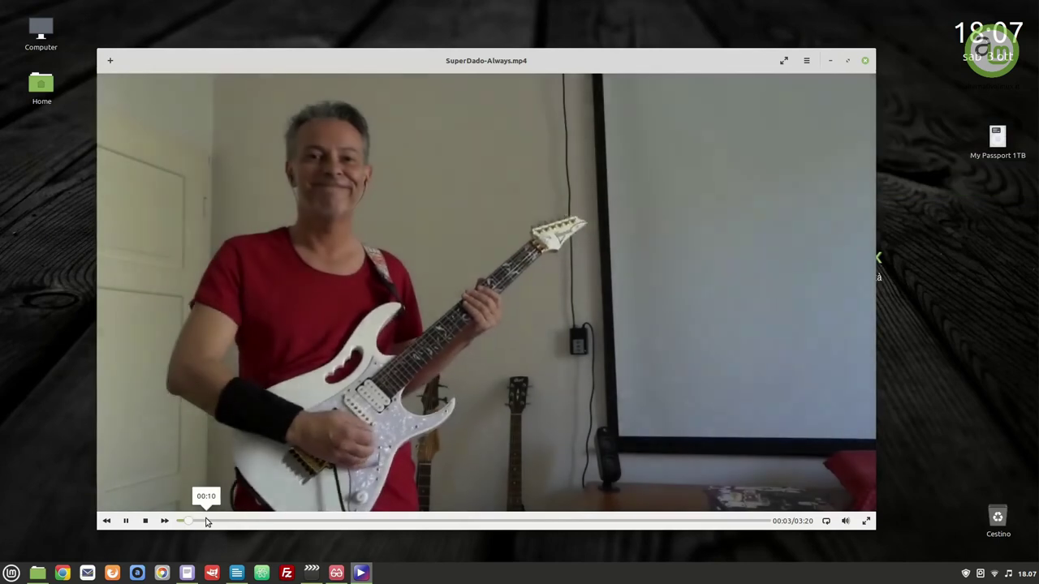
click(677, 193)
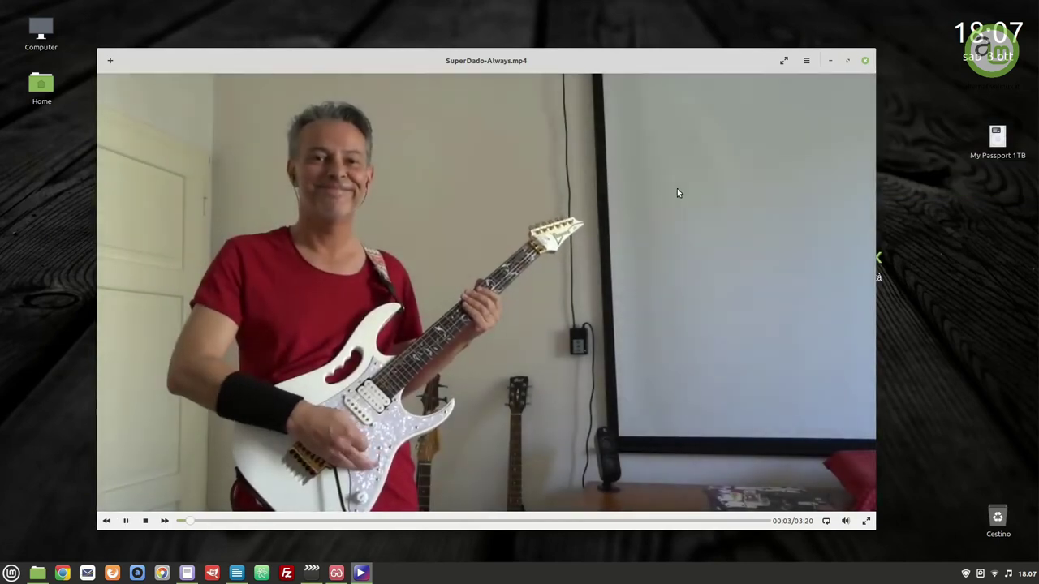
click(808, 60)
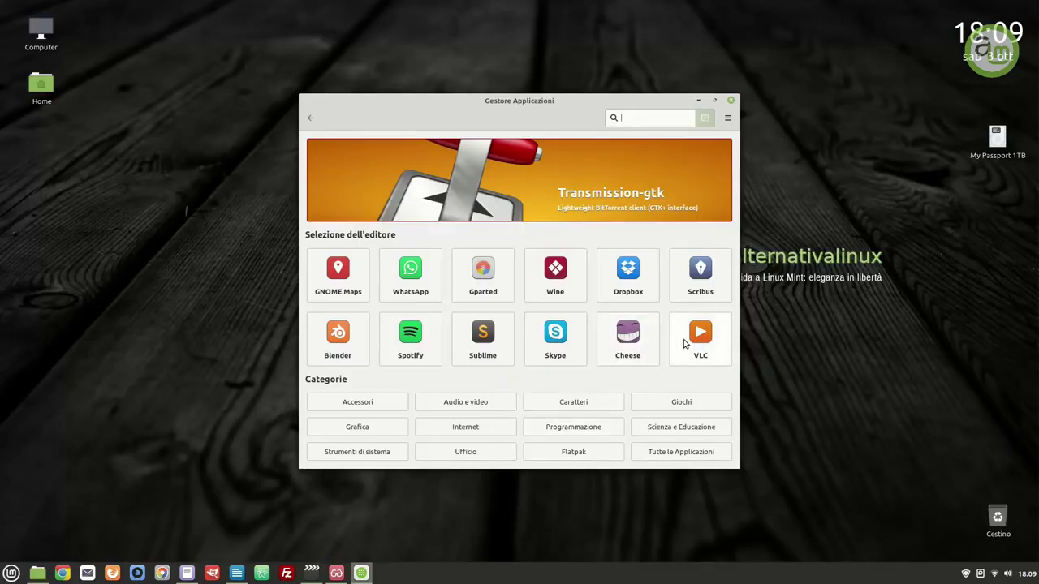
click(696, 336)
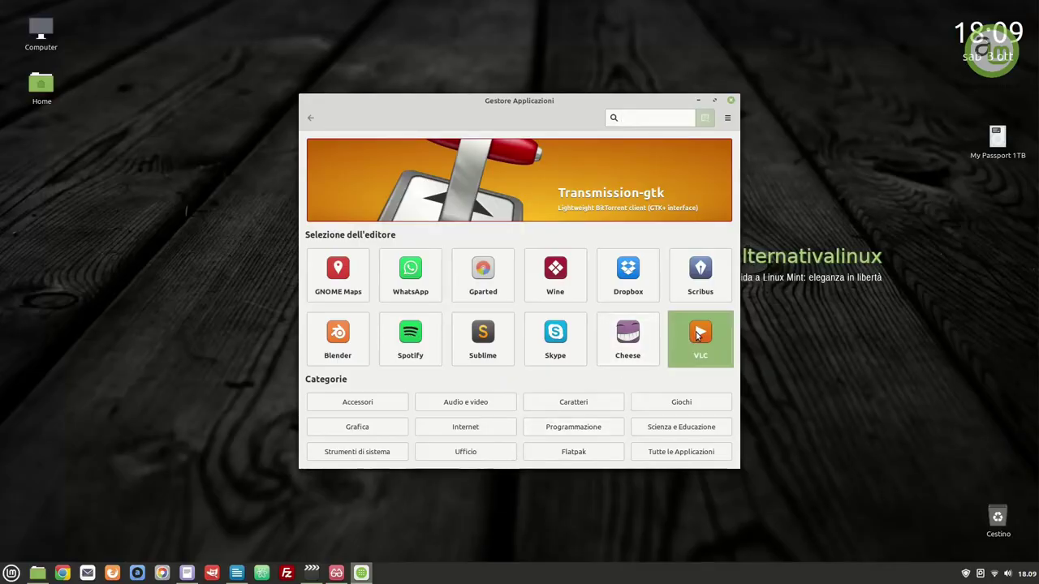
Install VLC, authorising with the account password
click(714, 153)
text(********)
key(Return)
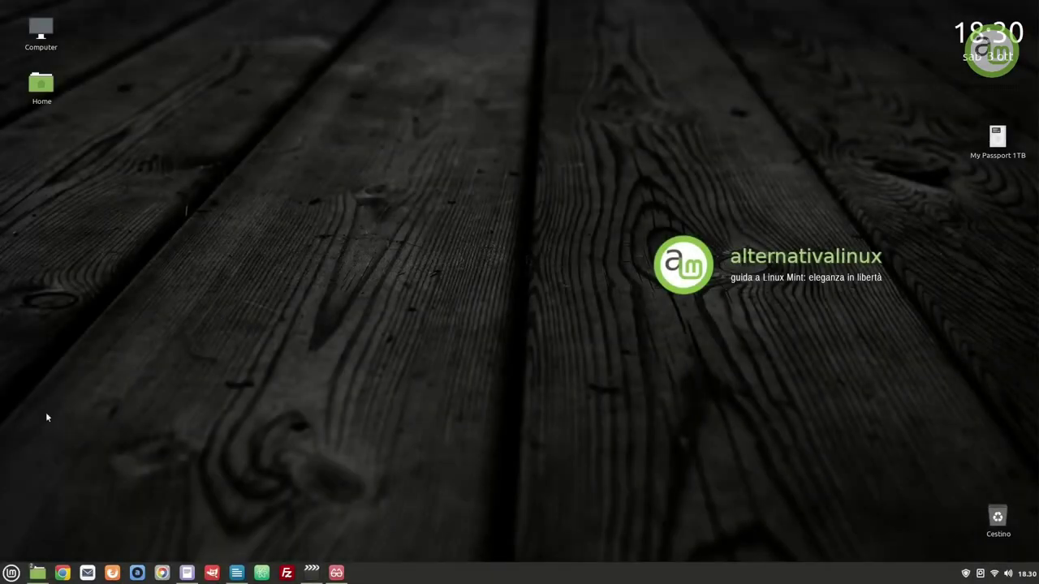
Launch QasMixer showing the hw card's controls, then look up Pavucontrol's package page
click(10, 573)
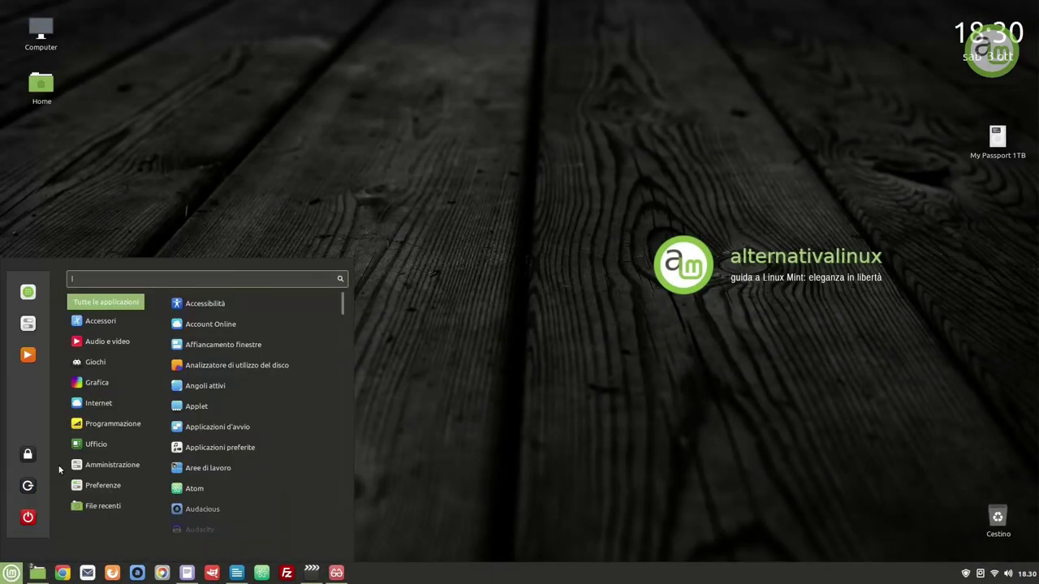
mouse_move(114, 345)
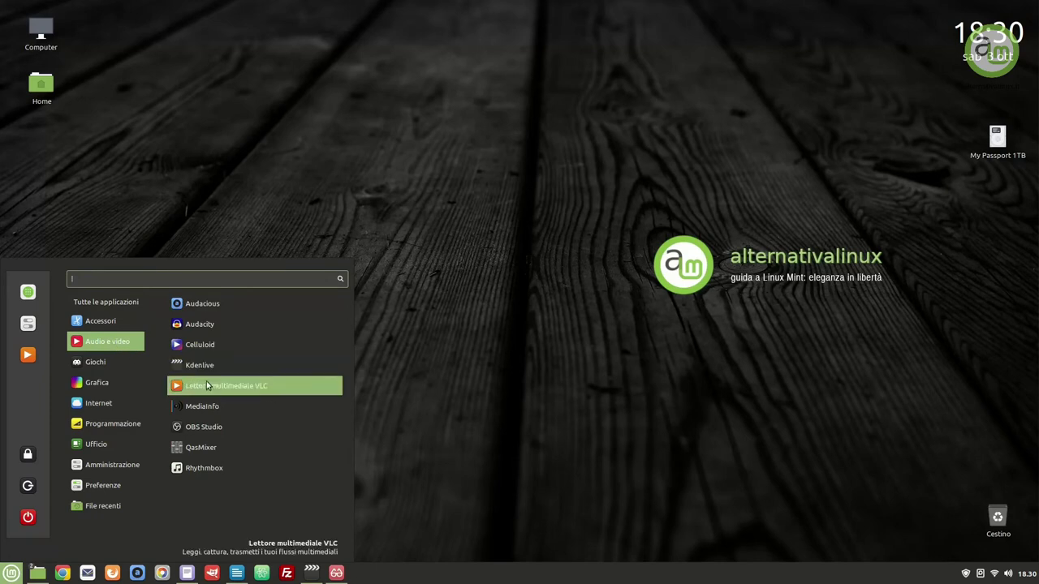
click(214, 448)
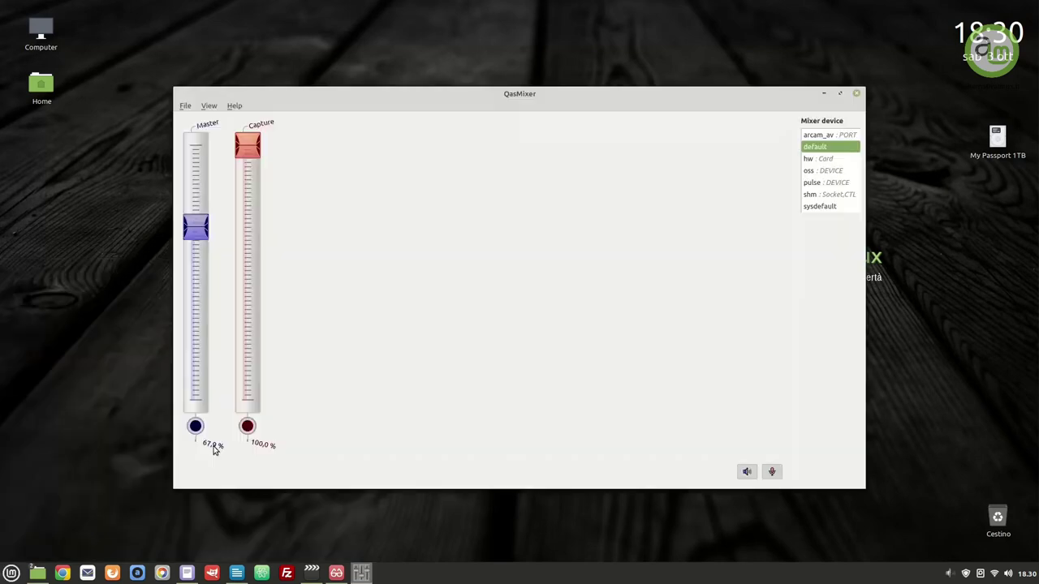
click(819, 160)
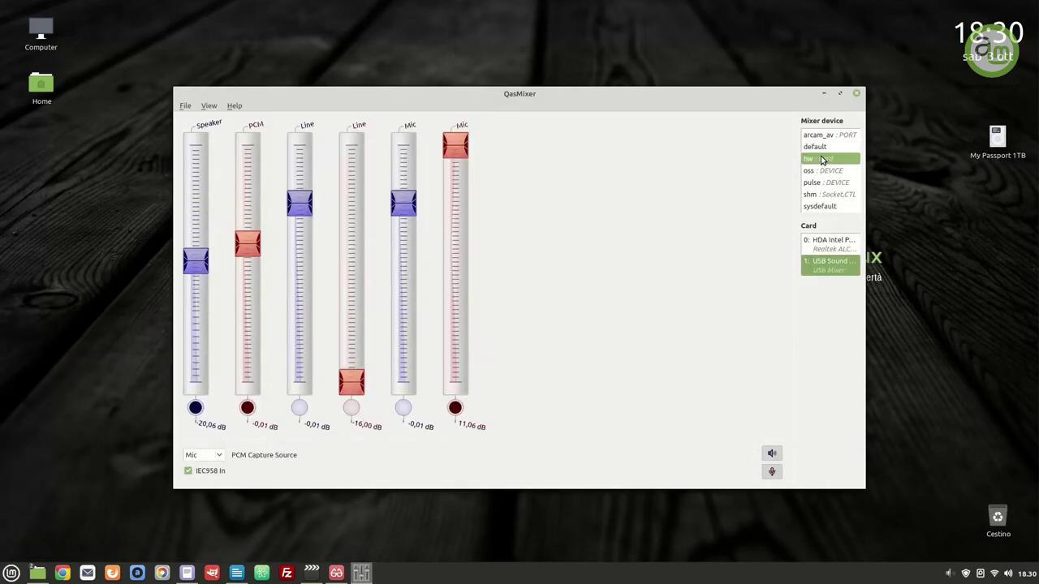
text(pavu)
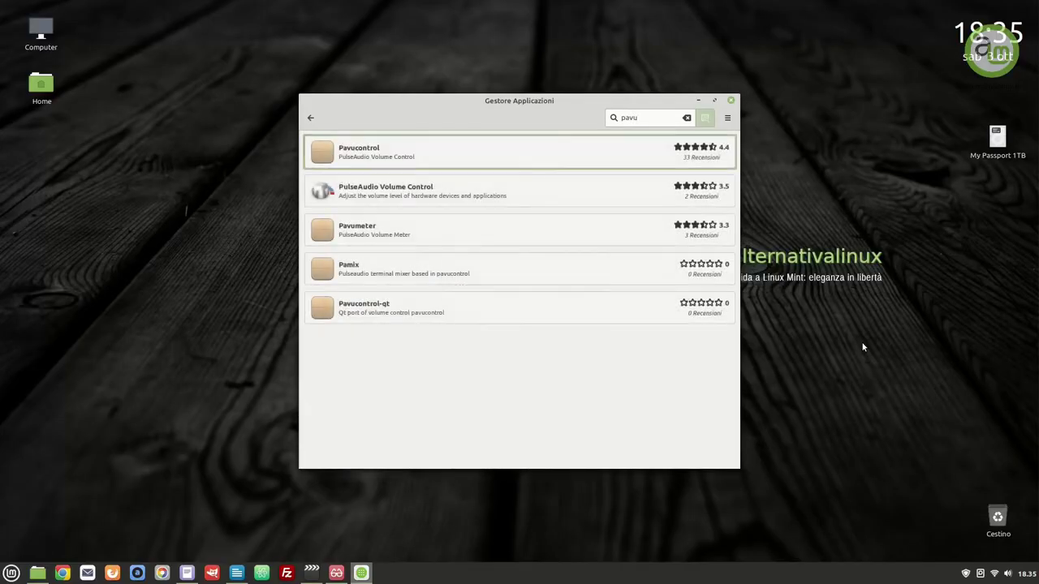
click(569, 161)
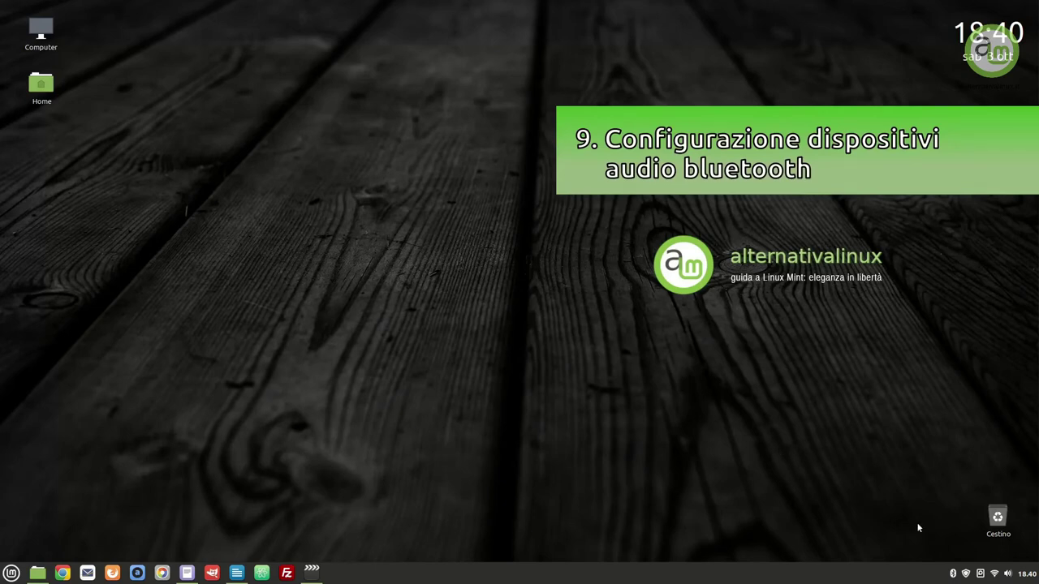
Connect the Logitech X300 headset over Bluetooth and bring up the Audio settings
click(954, 575)
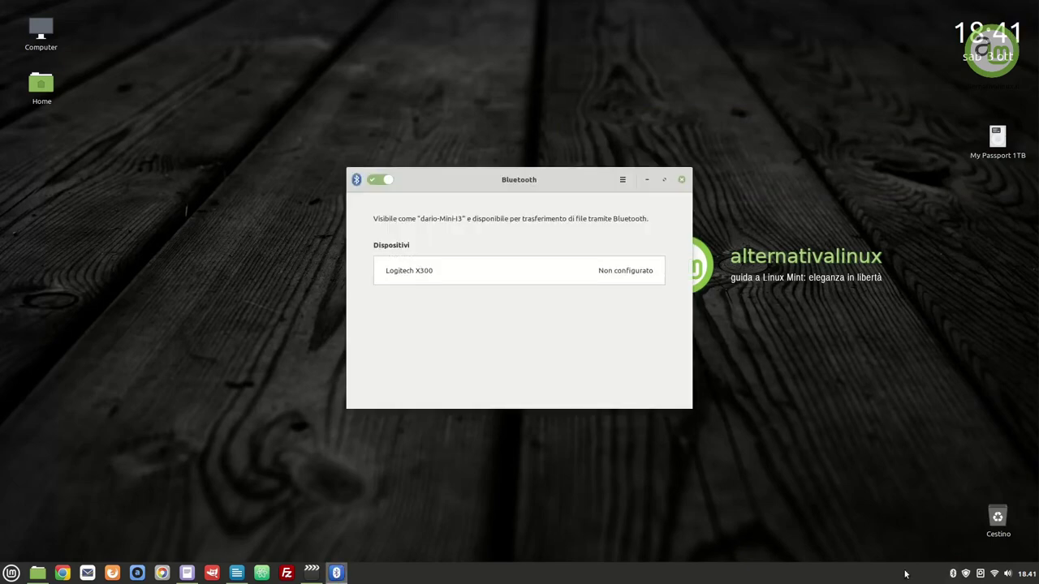
click(489, 266)
click(985, 566)
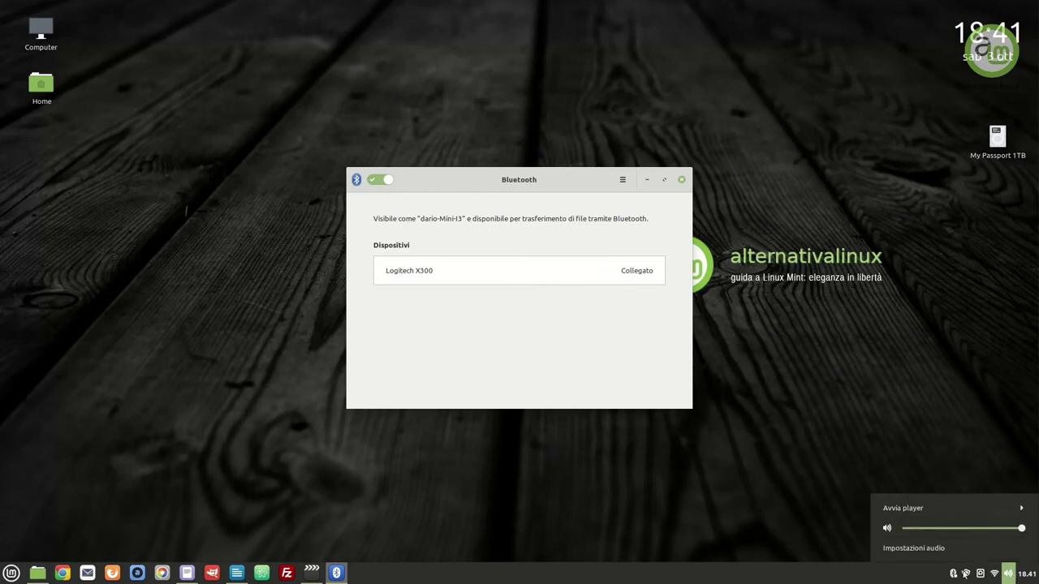
click(927, 548)
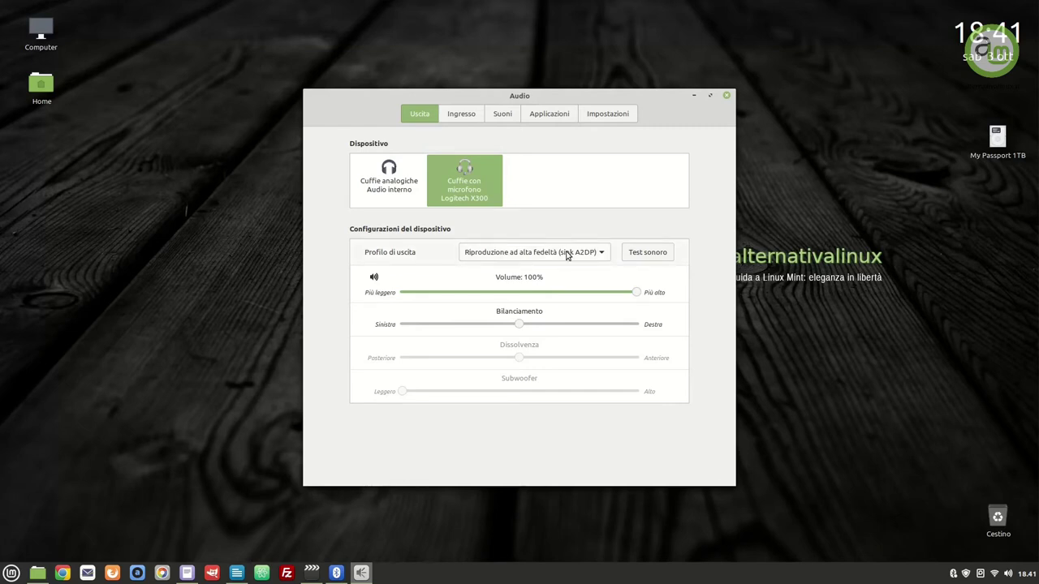
Run the sound test on the front right and front left speakers
click(639, 246)
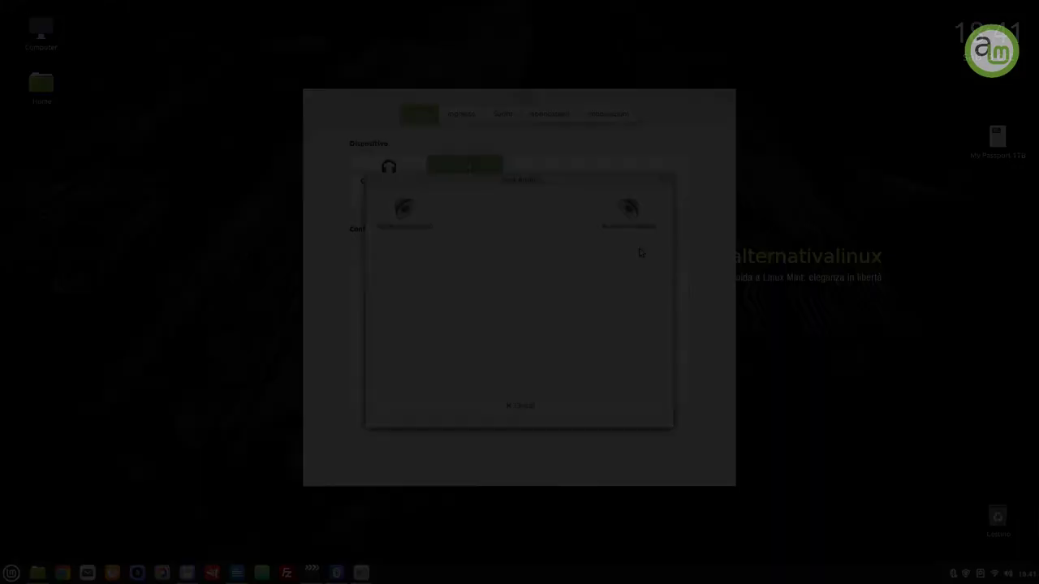
click(630, 213)
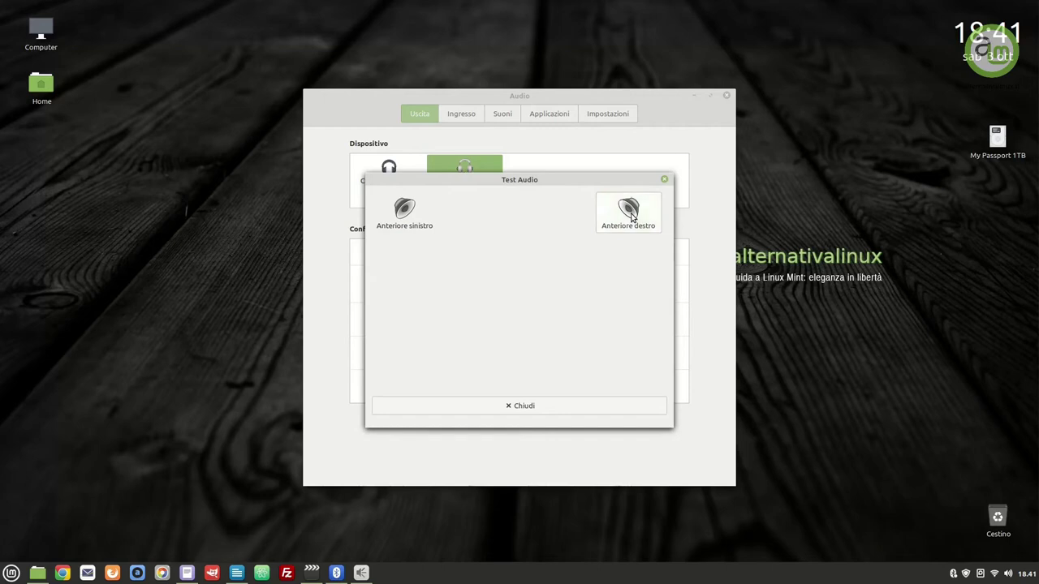
click(403, 211)
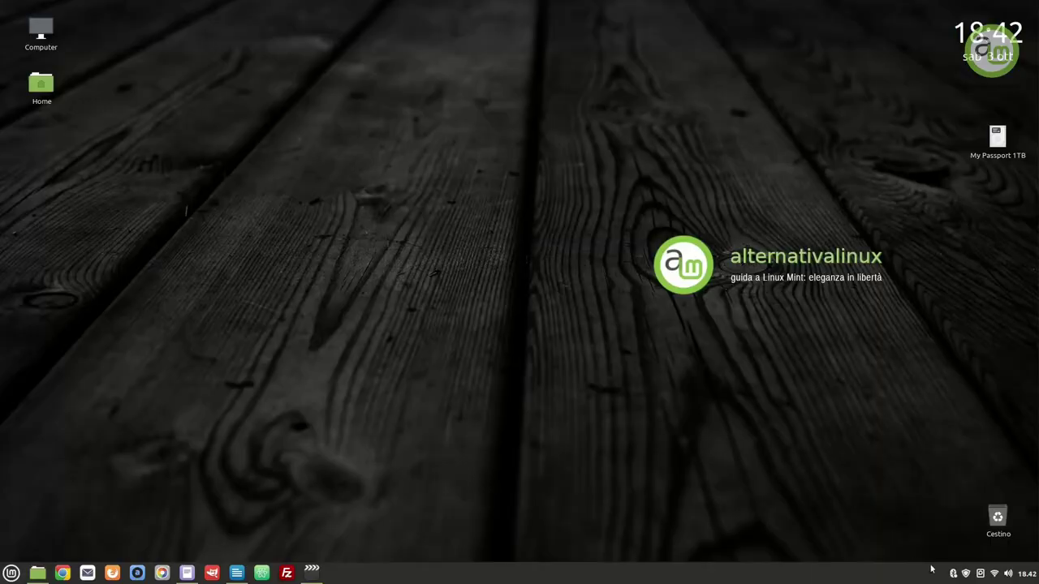
Disconnect and reconnect the Logitech X300 headset in Bluetooth settings
click(952, 573)
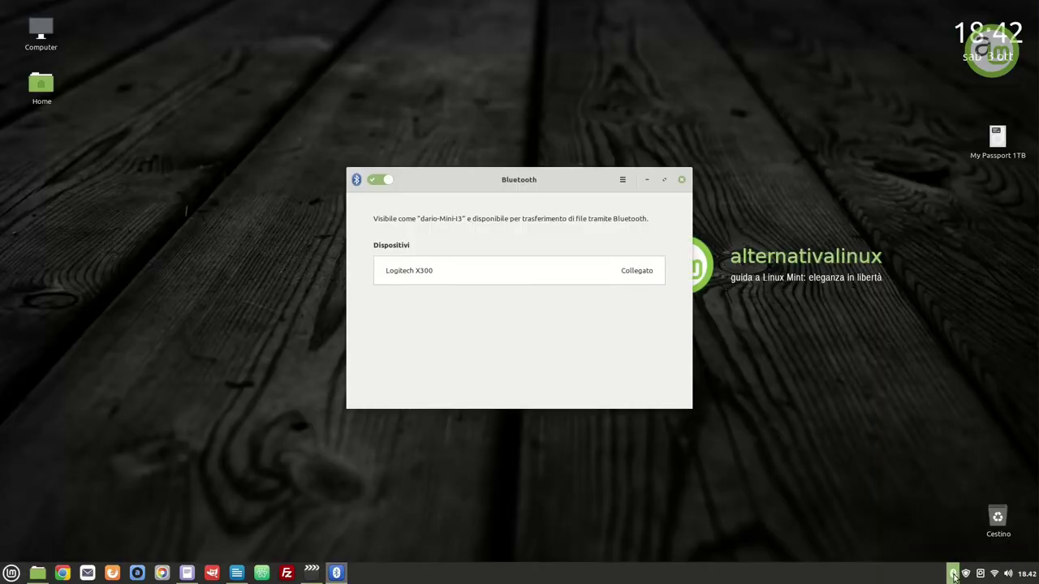
click(536, 278)
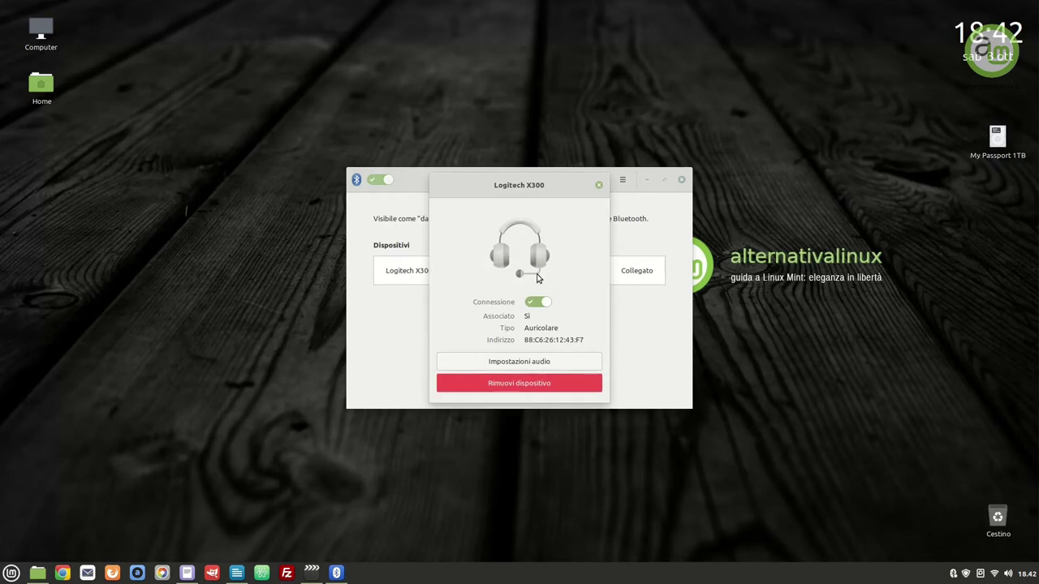
click(535, 302)
click(540, 304)
Switch audio output to Cuffie analogiche and back to the Logitech X300
click(566, 365)
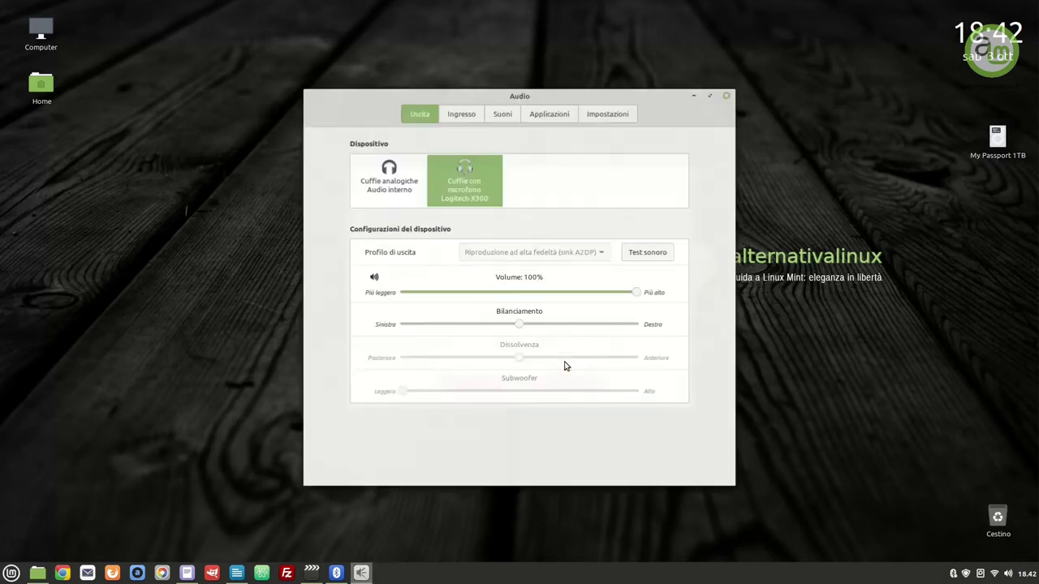
click(387, 185)
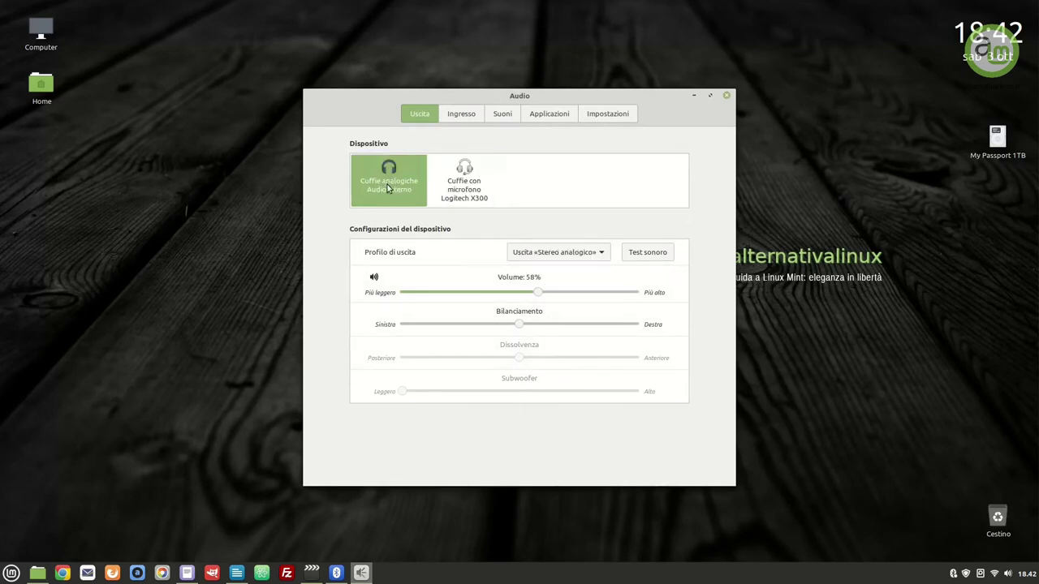
click(460, 189)
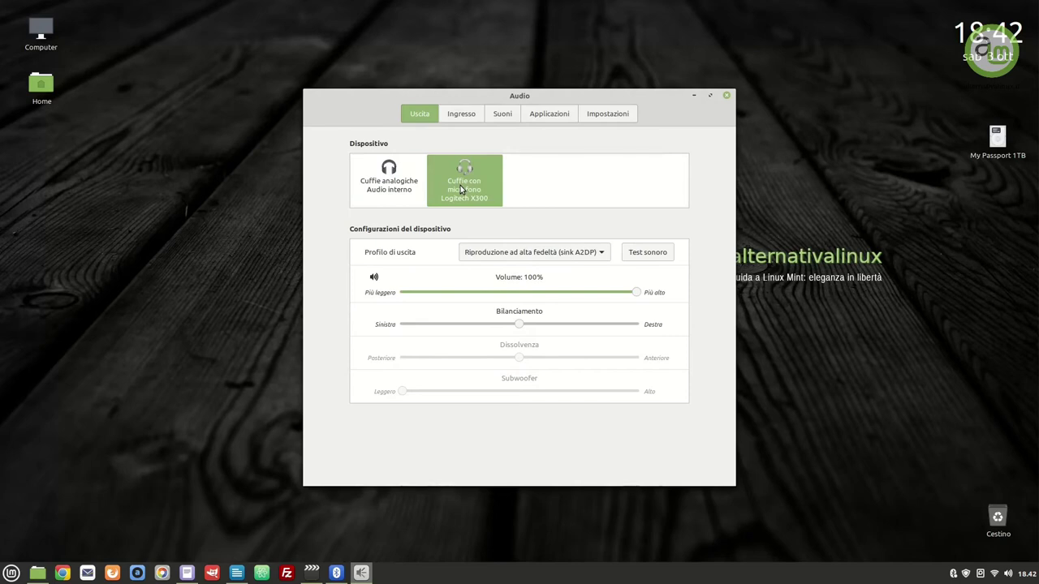
click(638, 254)
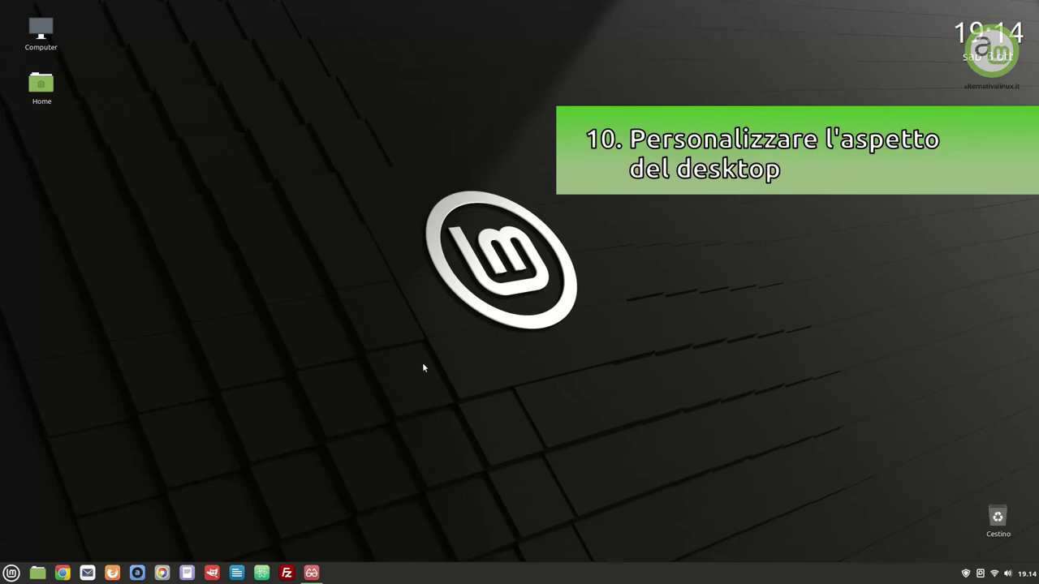
Set the Wave photo from the Ulyana collection as the desktop wallpaper
right_click(423, 366)
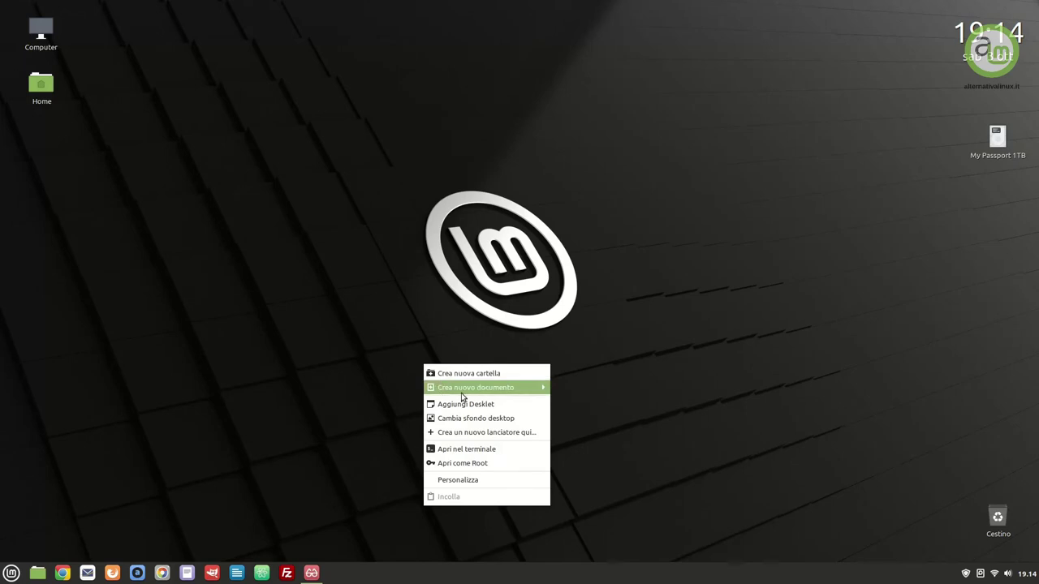
click(482, 416)
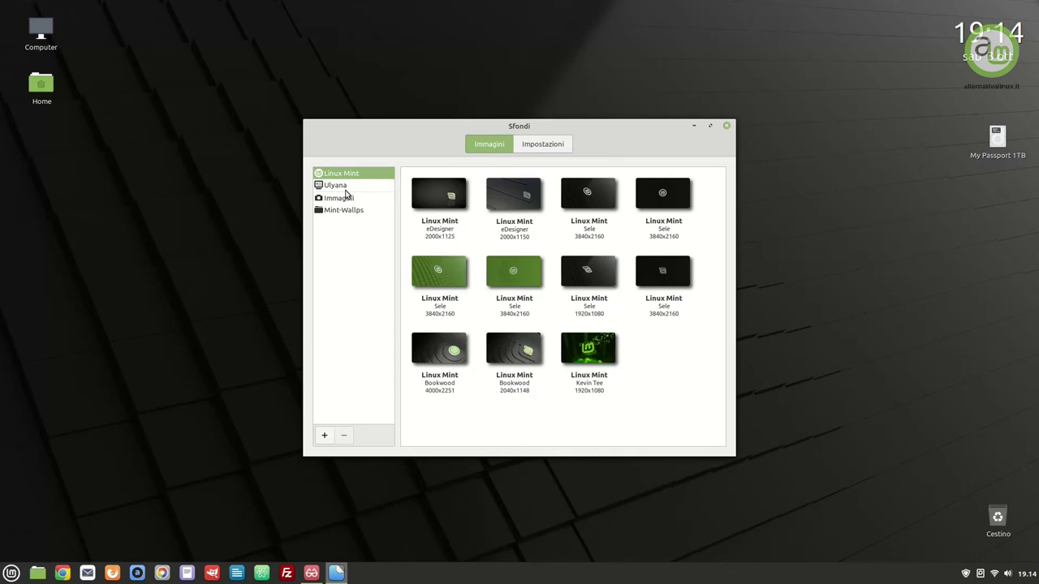
click(339, 188)
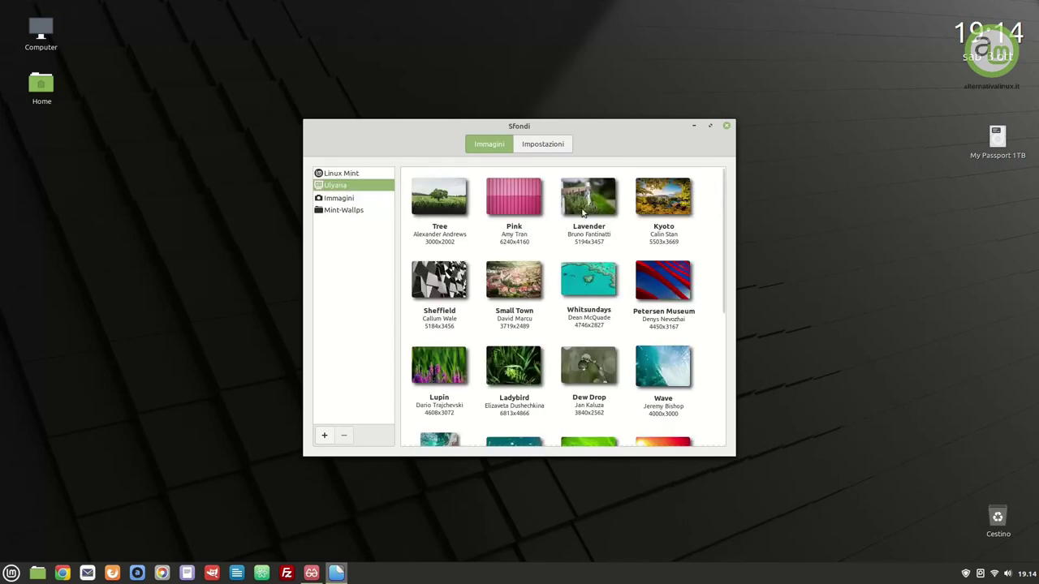
scroll(645, 342, down, 1)
click(649, 341)
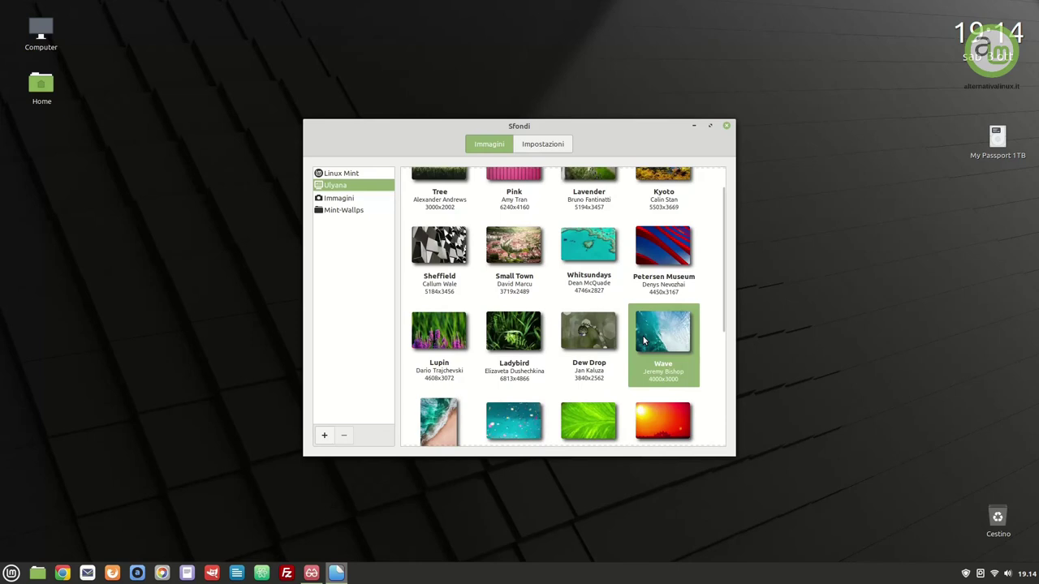
Add the Immagini/AltLinux-Wallps folder and apply its first dark wood wallpaper
click(324, 436)
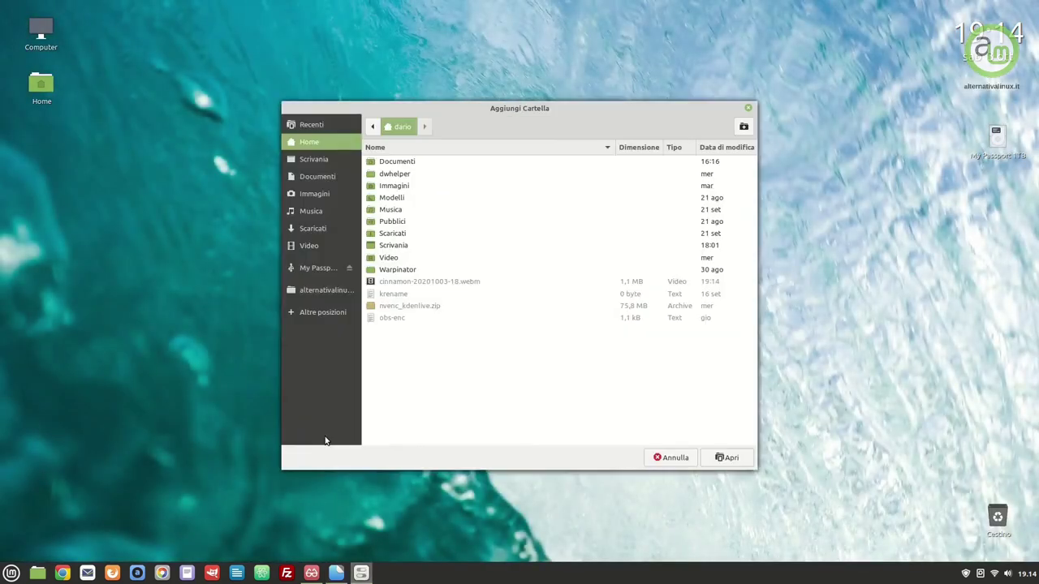
click(314, 194)
double_click(410, 163)
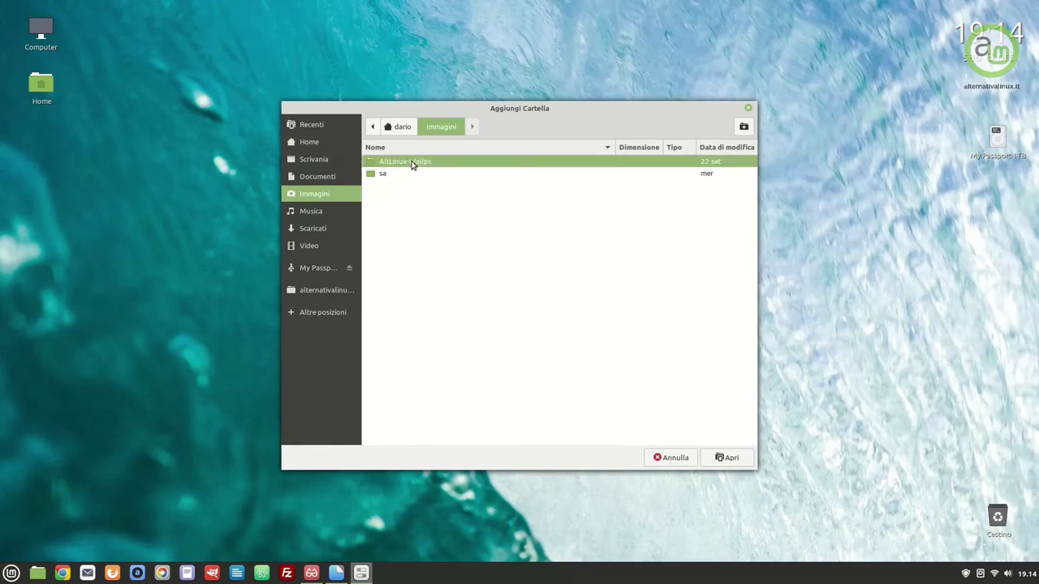
click(726, 458)
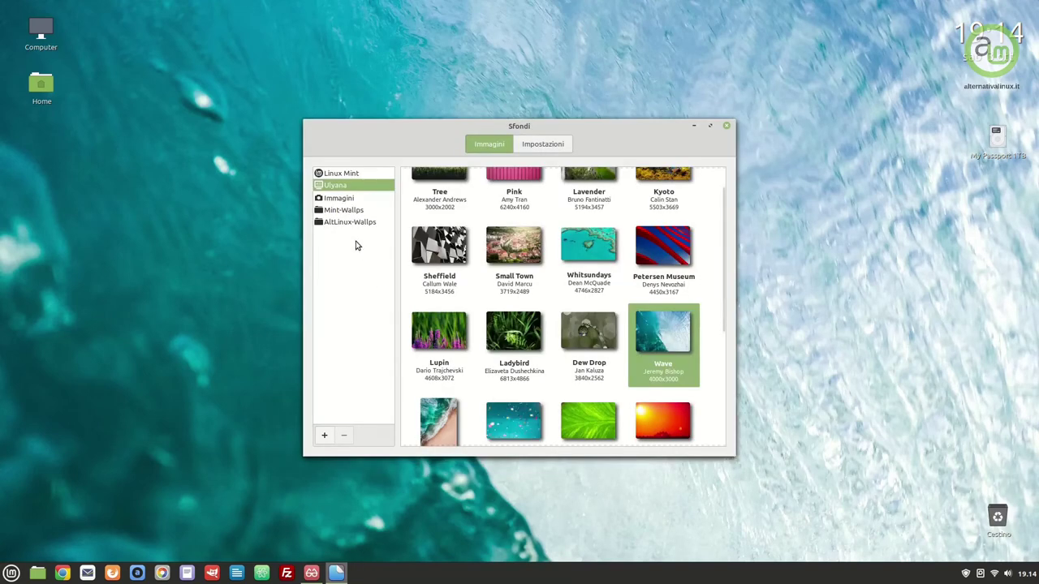
click(349, 225)
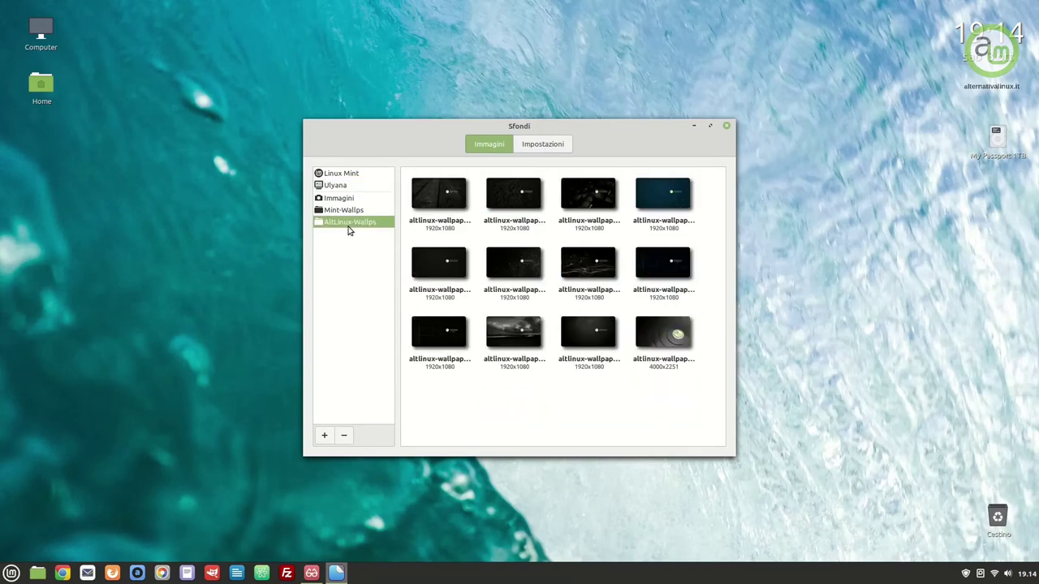
click(438, 195)
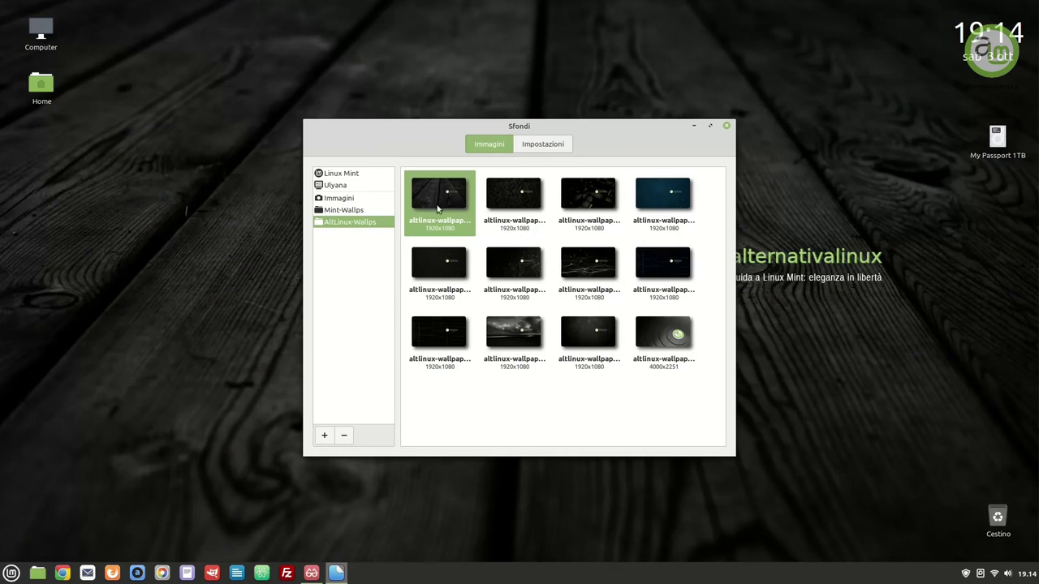
click(544, 150)
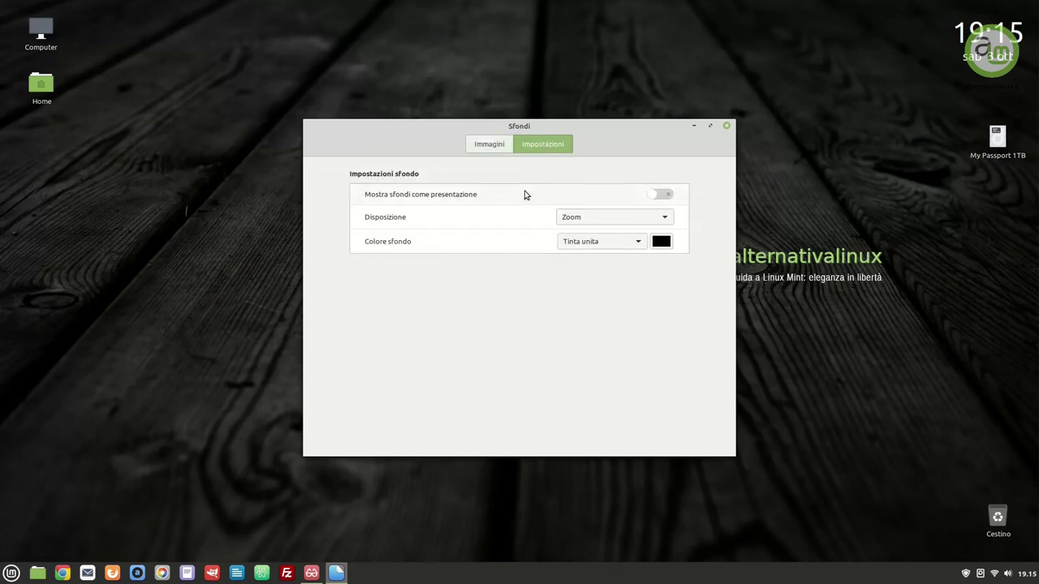
Keep the Zoom layout, enable the wallpaper slideshow, and set its delay to 14 minutes
click(613, 219)
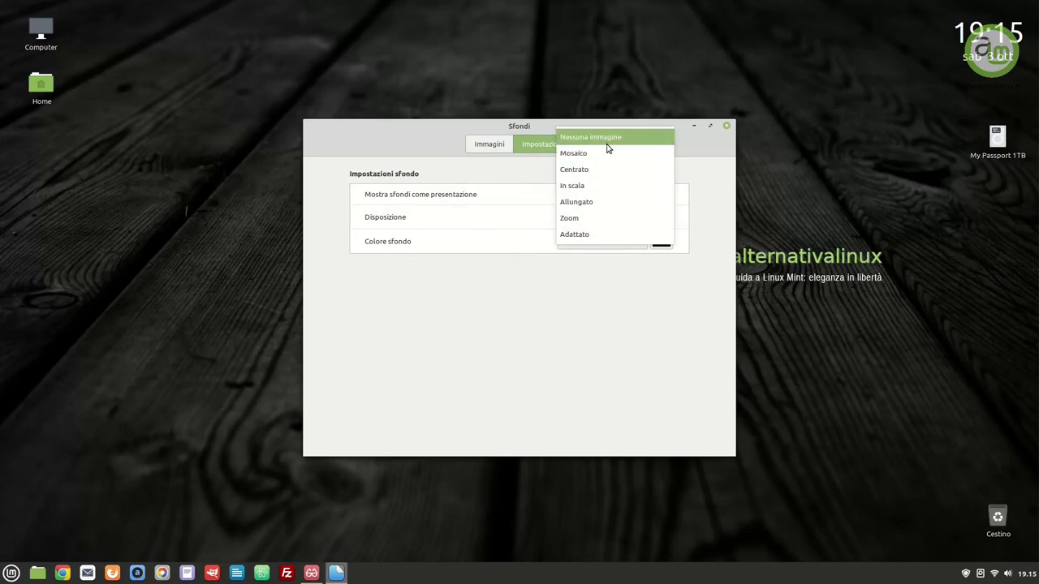
click(595, 219)
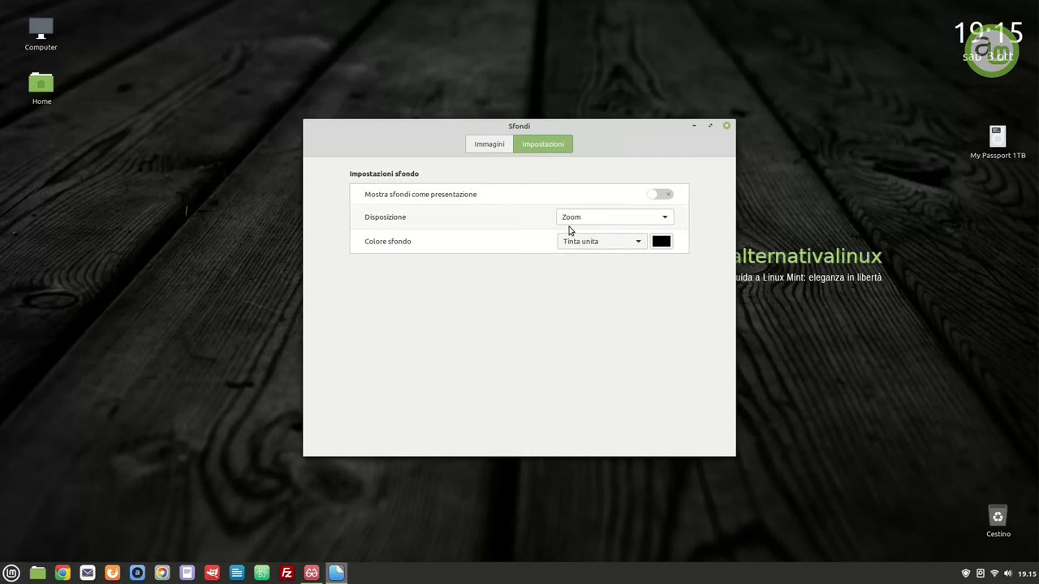
click(659, 196)
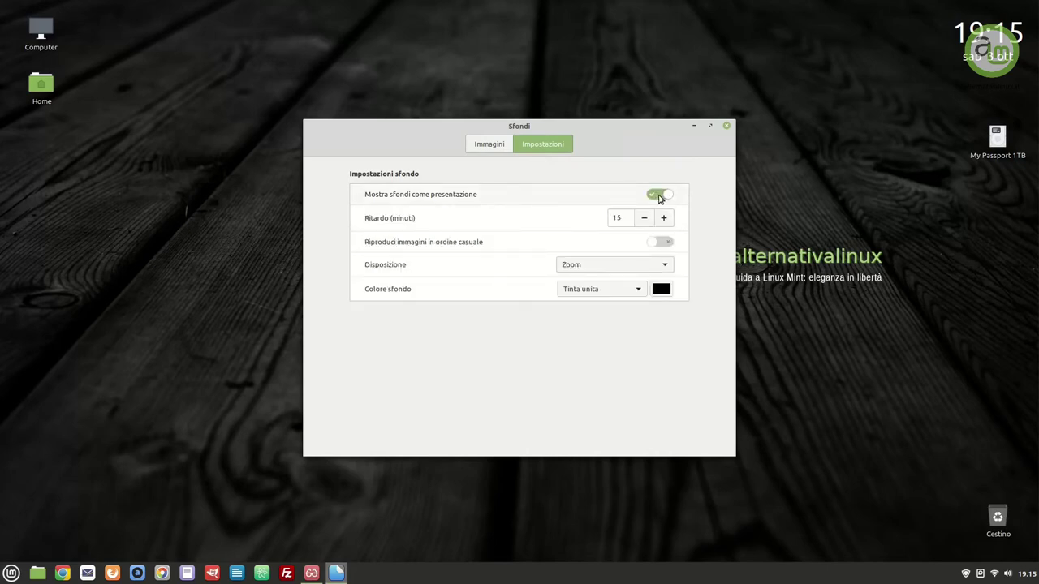
drag(622, 217, 617, 218)
text(4)
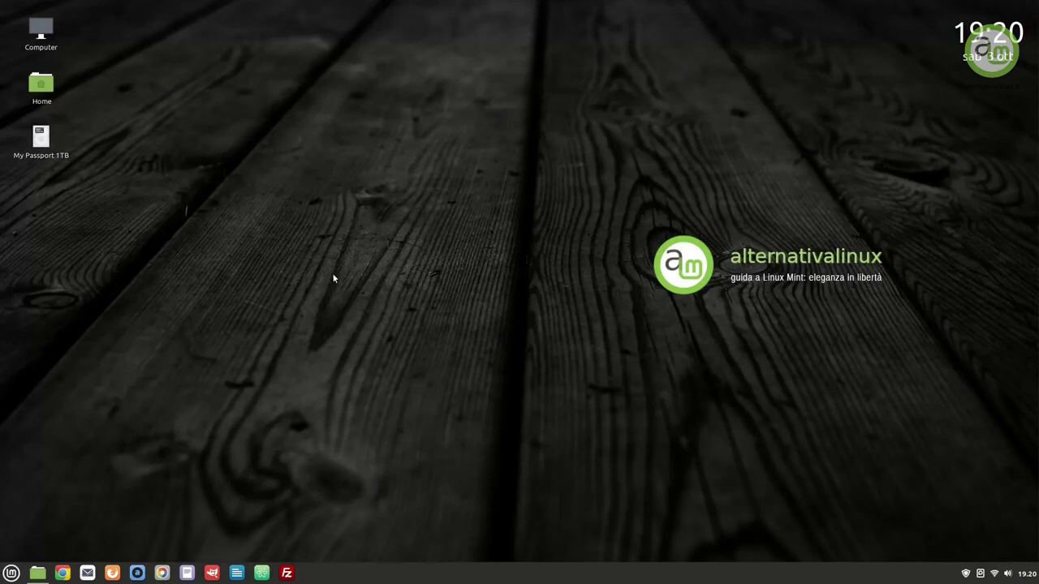
Turn off automatic icon arrangement and move the My Passport 1TB icon to the top-right
drag(36, 150, 331, 215)
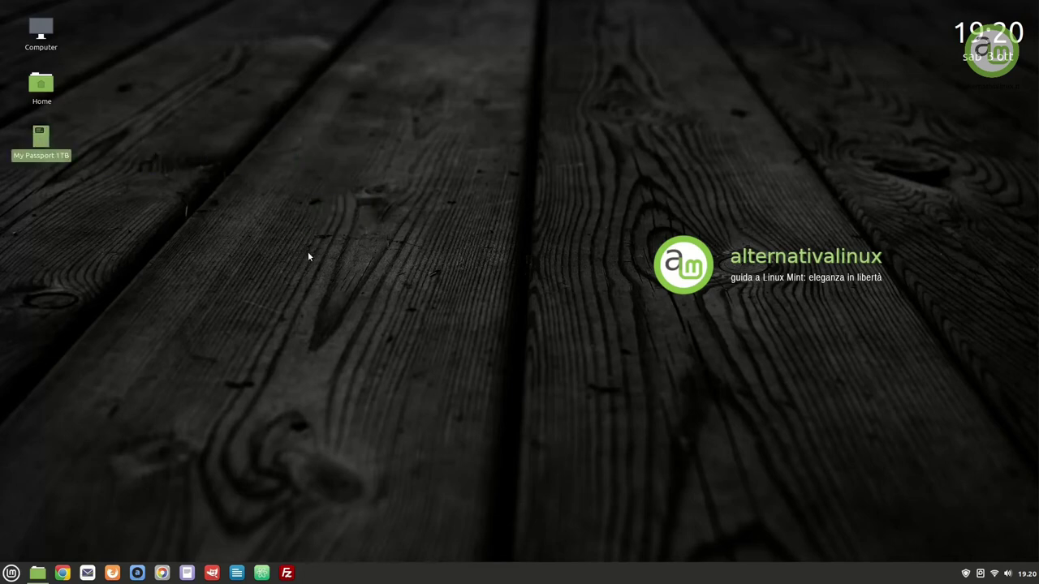
right_click(568, 250)
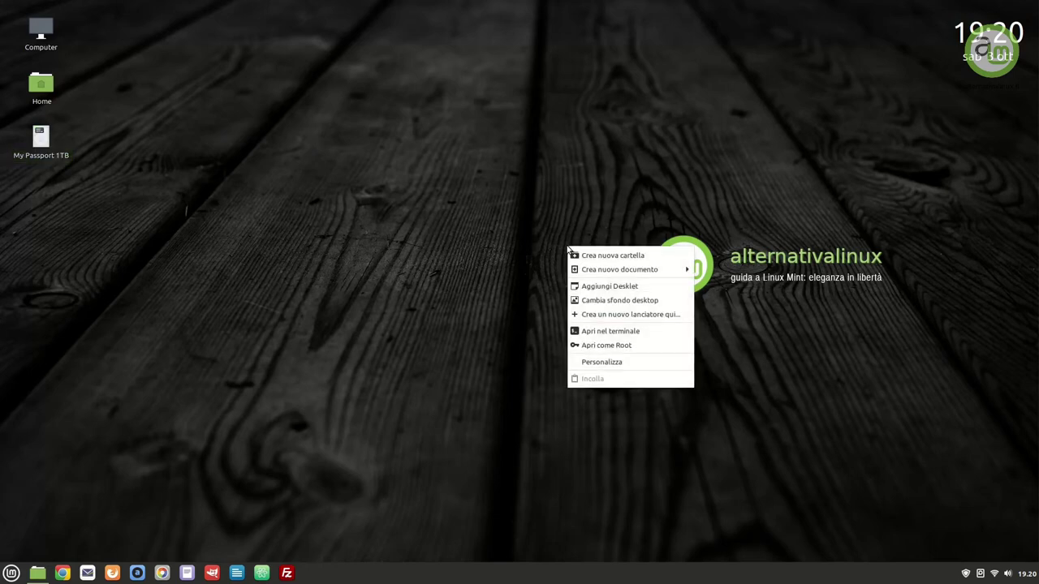
click(621, 362)
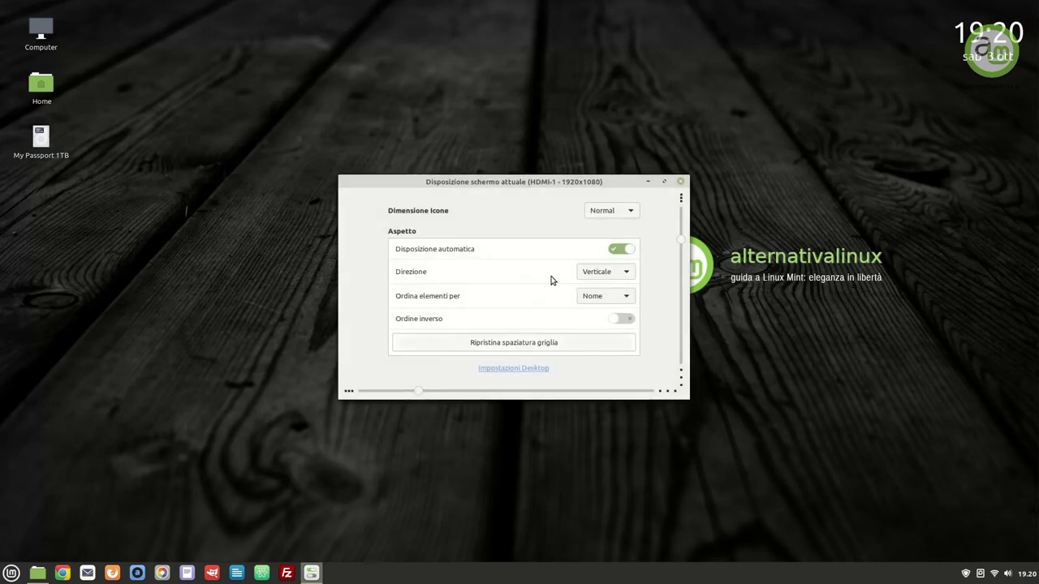
click(617, 249)
drag(58, 155, 1010, 128)
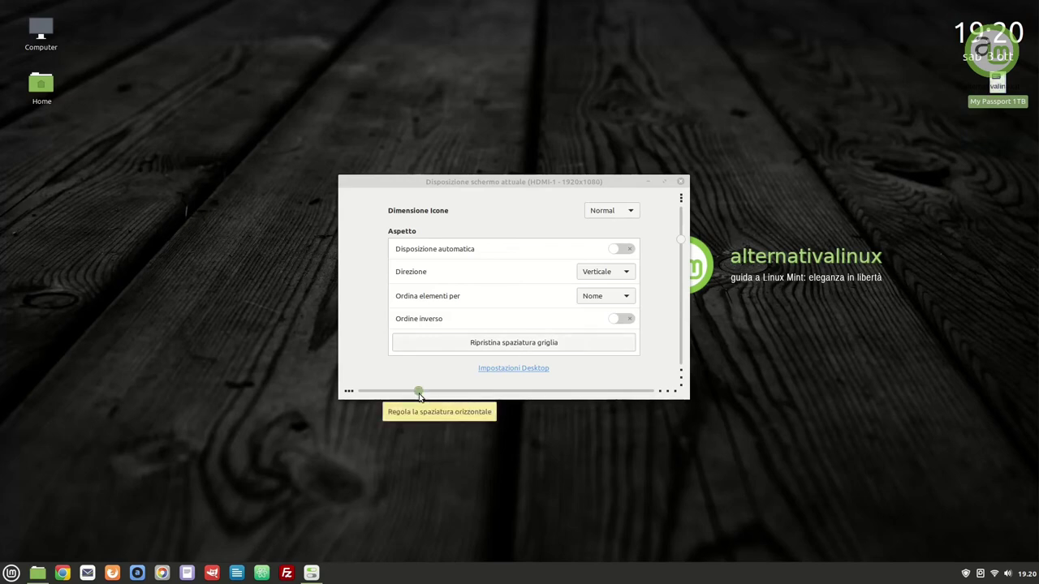
Try out the icon spacing sliders, then reset the grid spacing to default
click(420, 395)
drag(420, 394, 417, 394)
mouse_move(684, 244)
mouse_down()
mouse_move(670, 289)
mouse_move(668, 253)
mouse_up()
drag(420, 392, 417, 393)
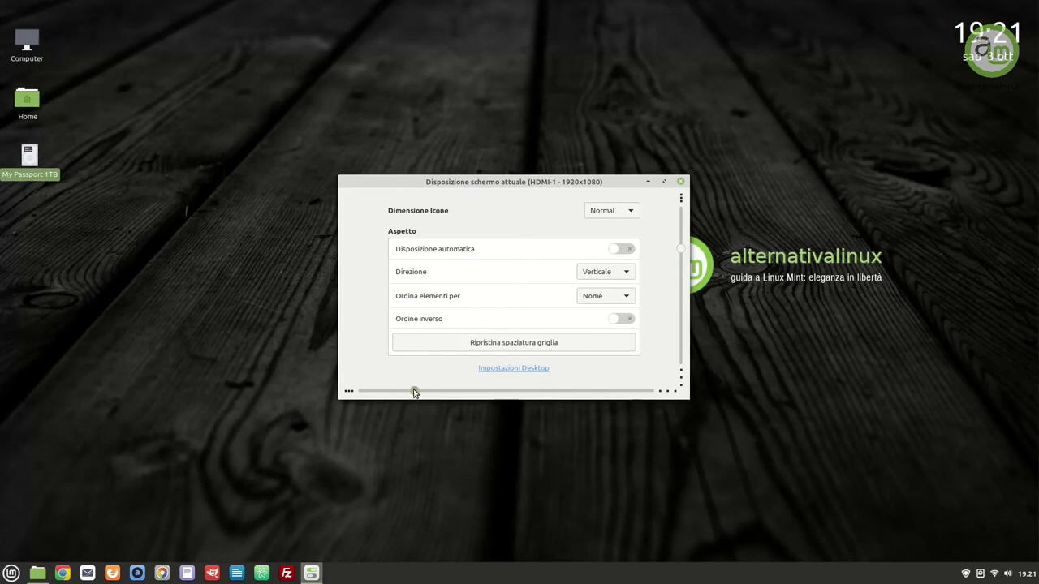
click(517, 344)
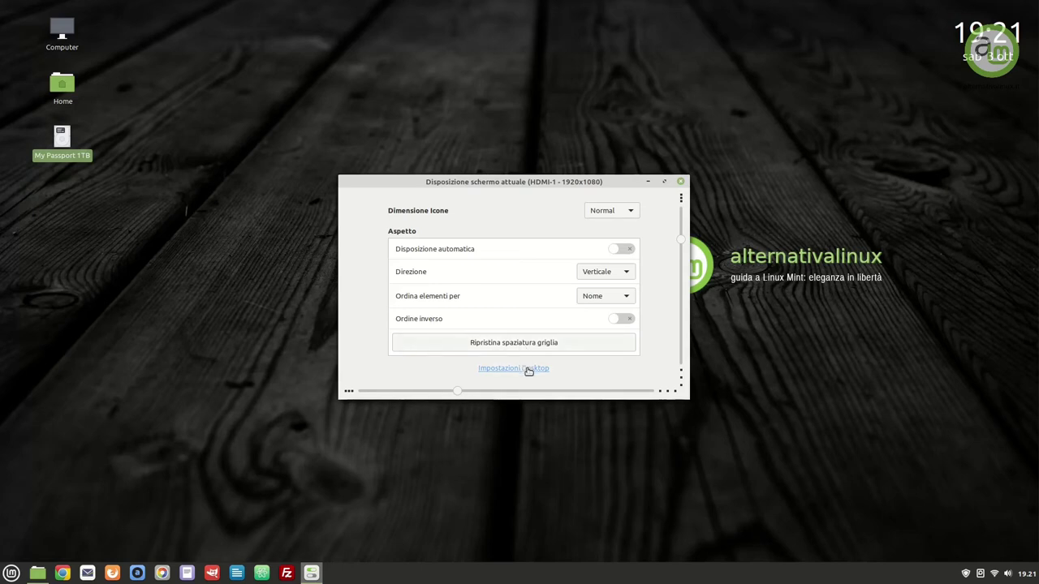
click(528, 370)
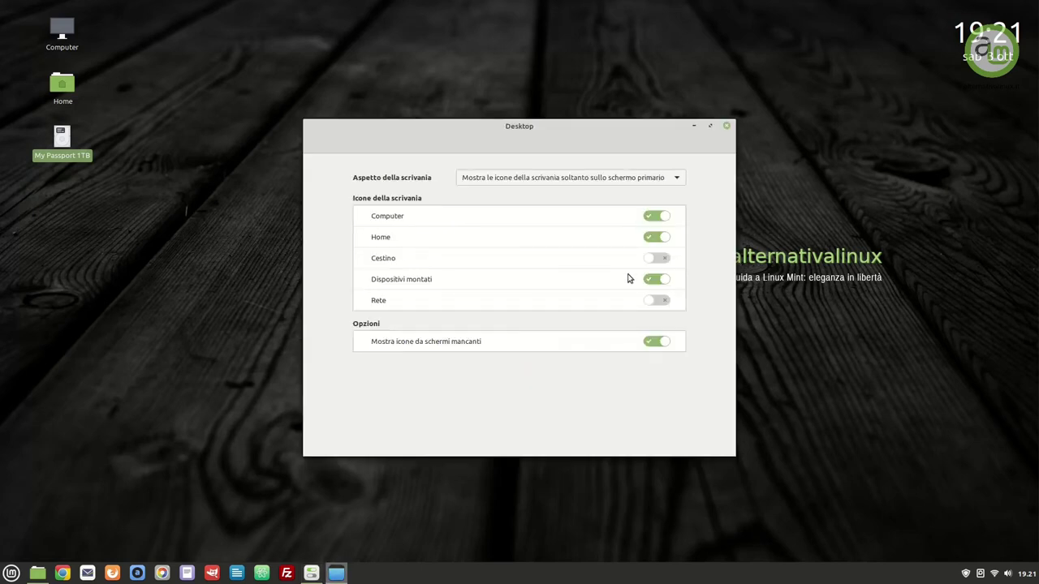
Show the Cestino icon on the desktop and place it in the bottom-right corner
click(657, 258)
drag(62, 193, 1014, 520)
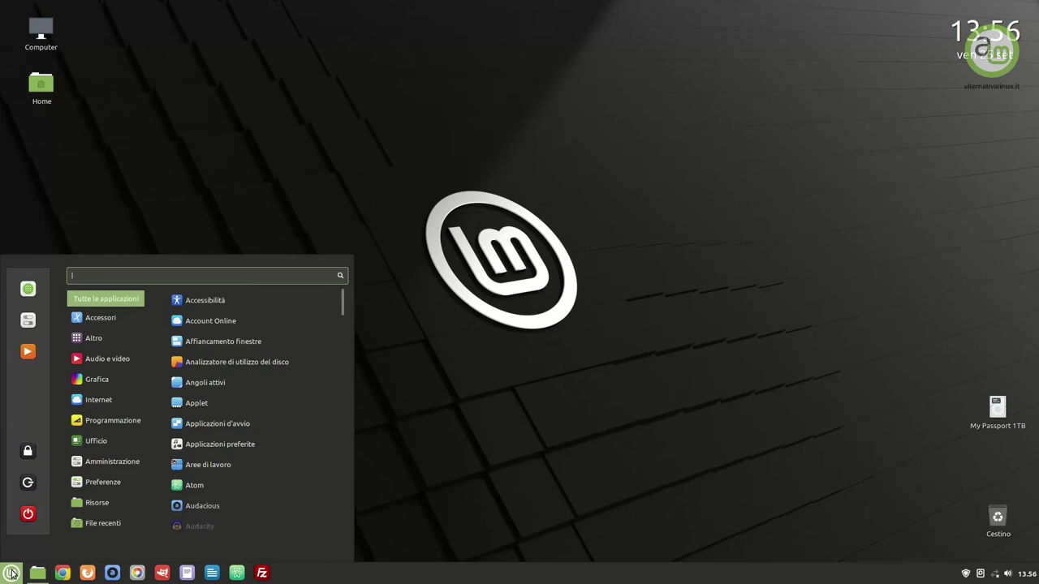
Launch the Welcome screen and choose the red accent colour with the dark theme
text(bl)
text(nv)
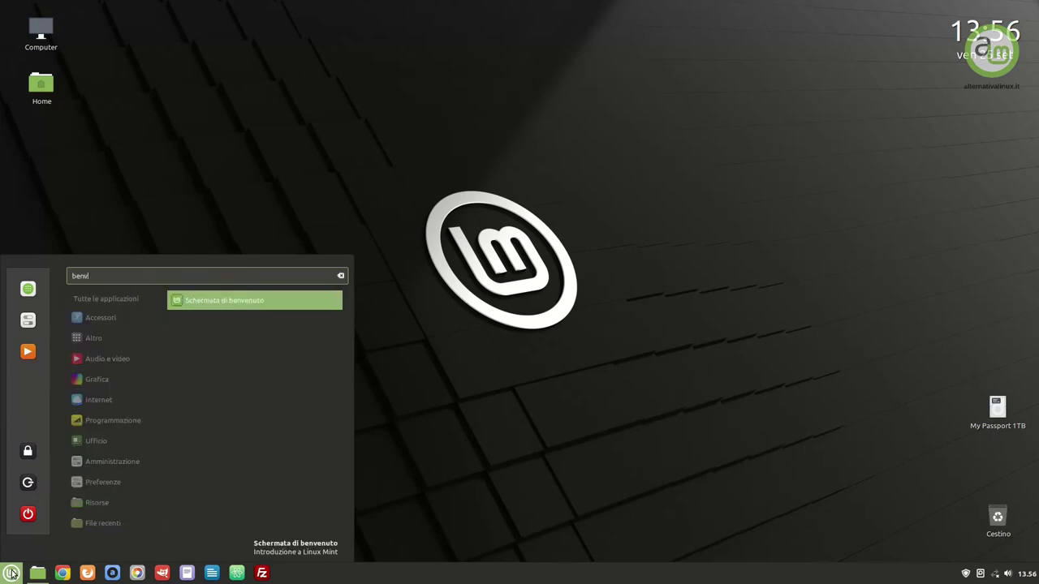
key(Return)
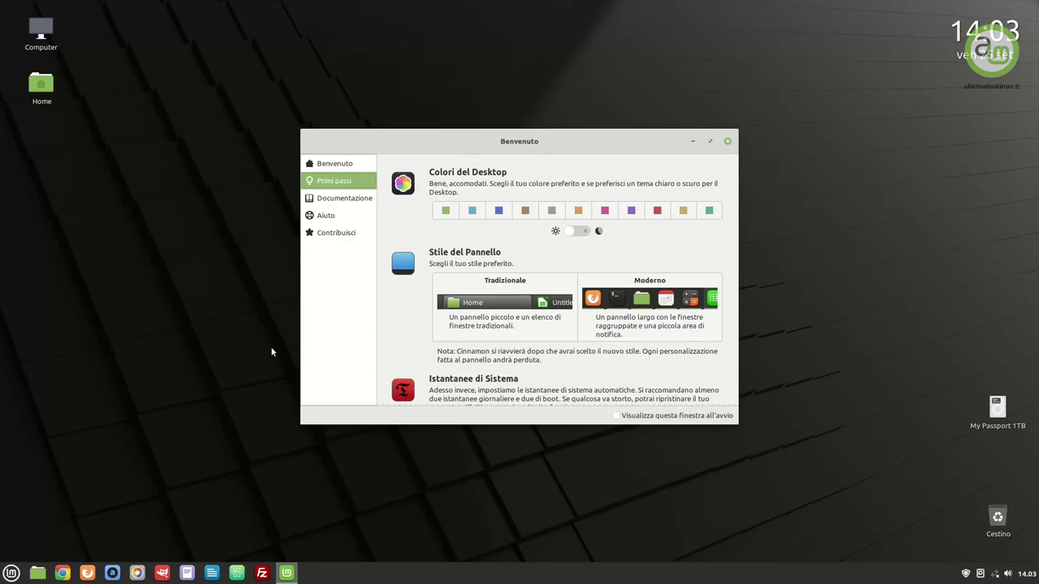
click(656, 211)
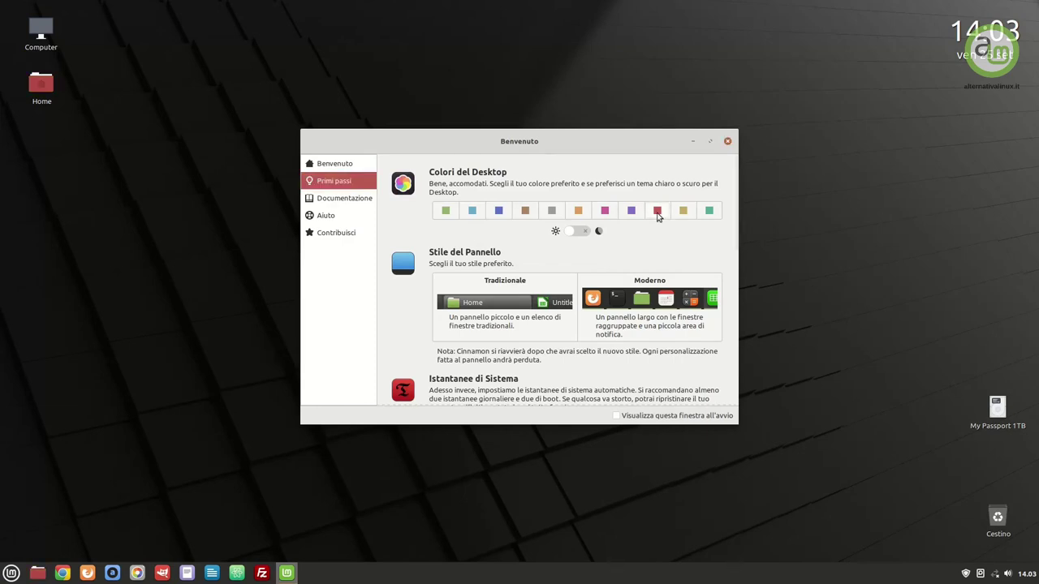
click(579, 232)
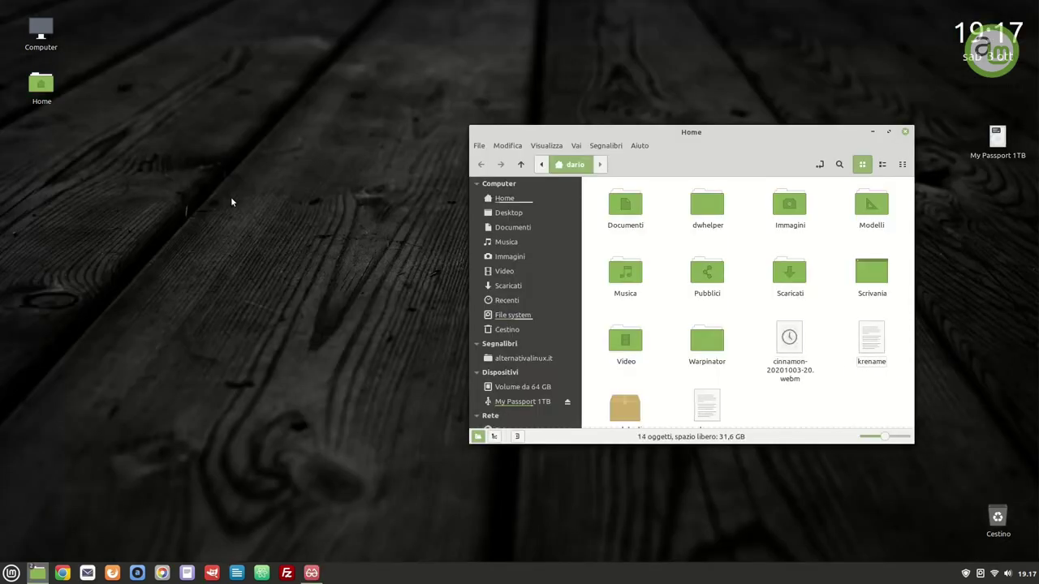
Open Themes from the menu, then set window borders to Mint-Y-Dark and icons to Mint-Y-Dark-Red
key(super)
text(telmi)
key(Return)
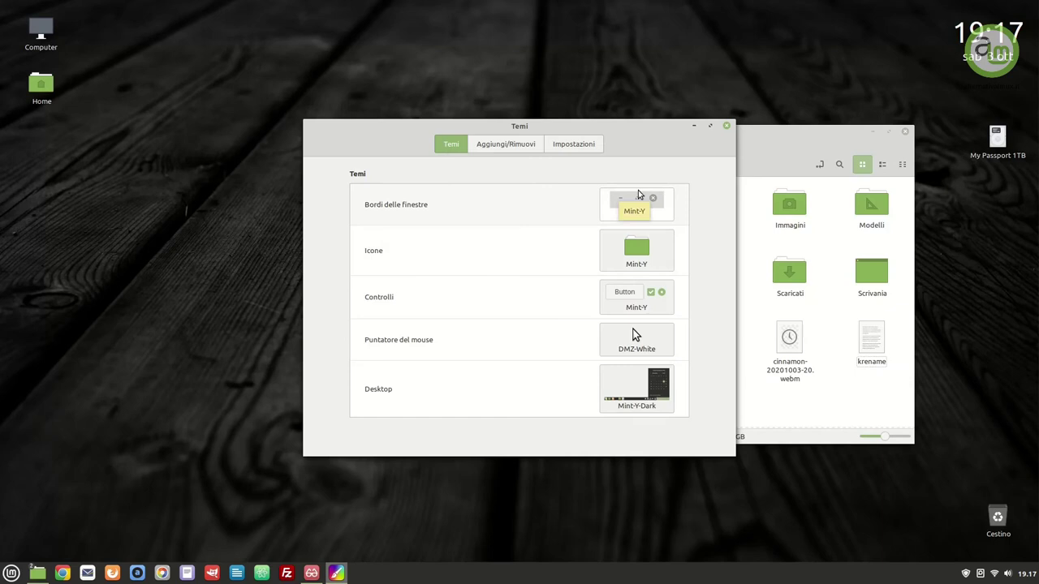
click(638, 195)
click(822, 209)
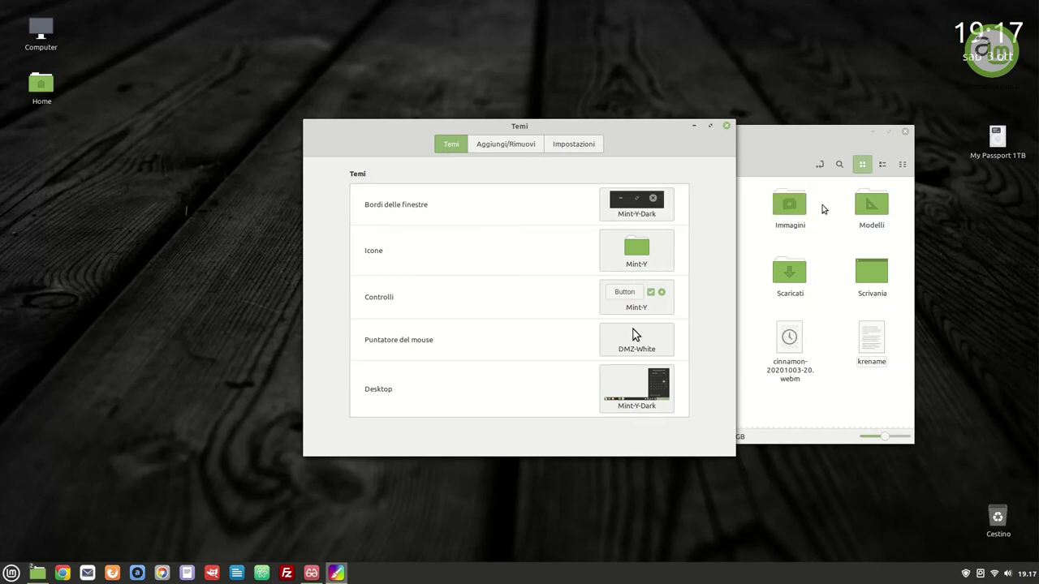
click(635, 252)
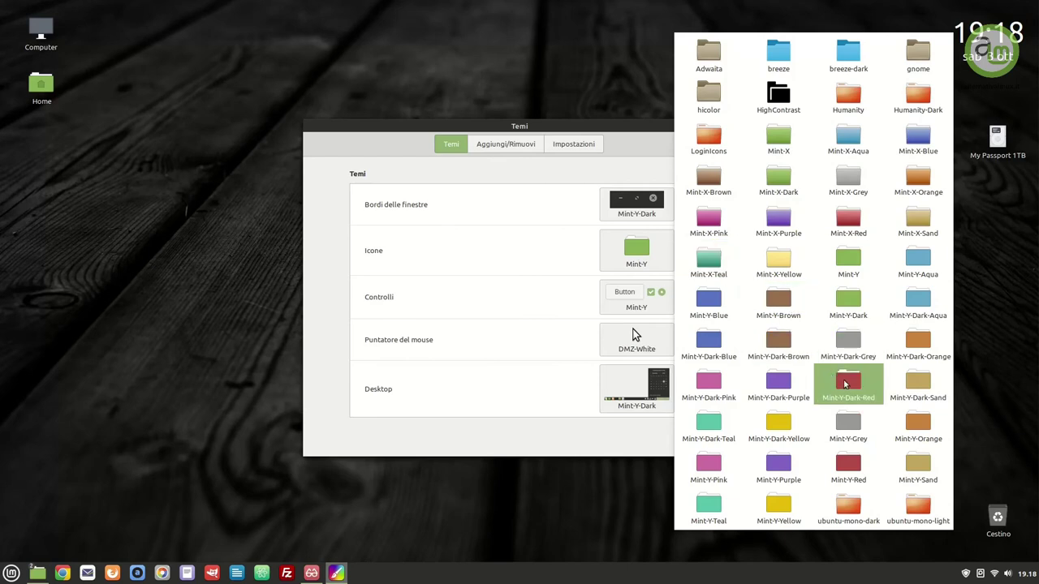
click(844, 384)
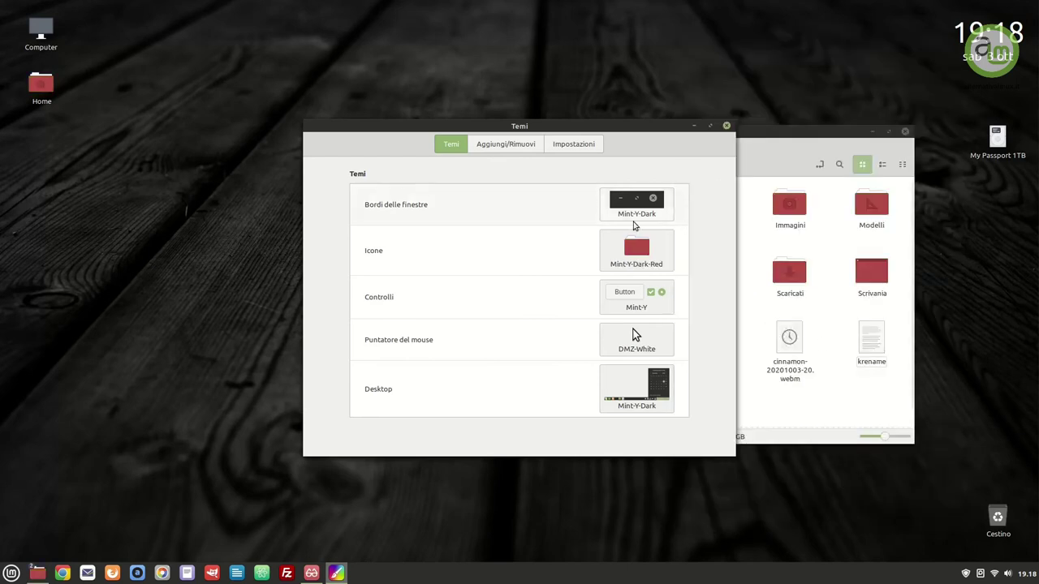
click(645, 299)
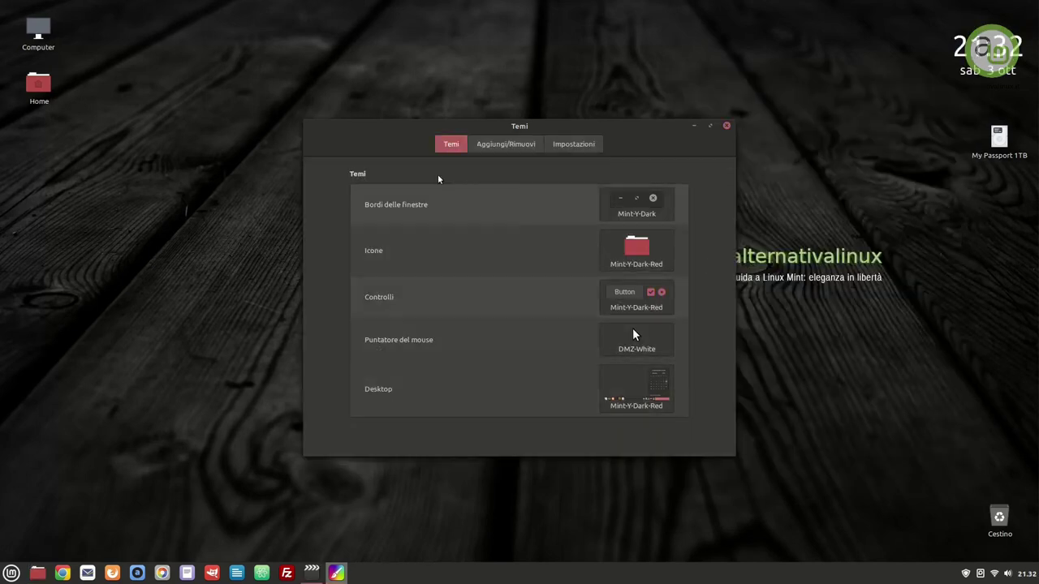
Download Adapta-Nokto, make it the controls theme, and glance at the mouse pointer themes
click(489, 146)
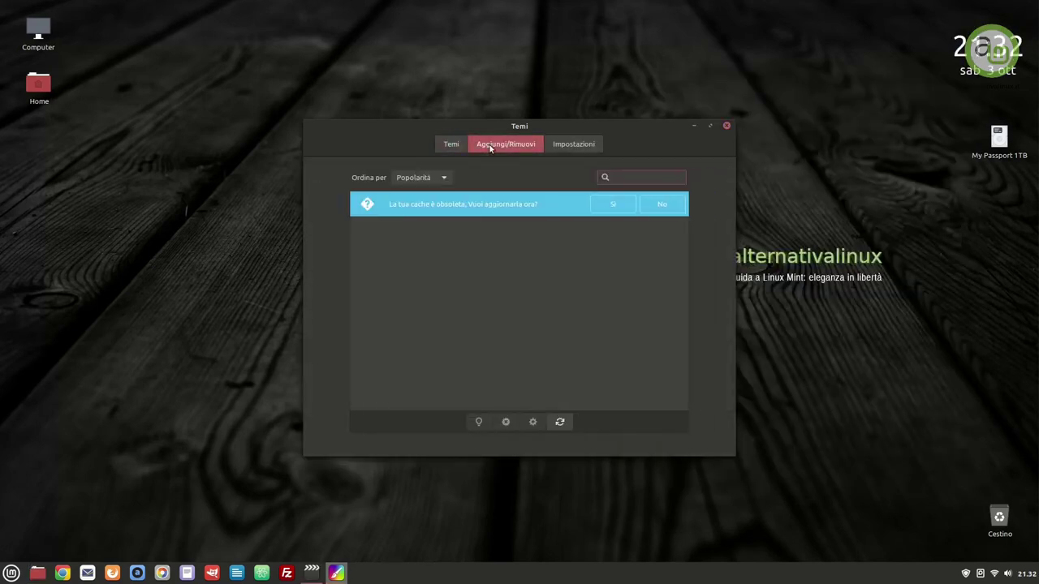
click(614, 204)
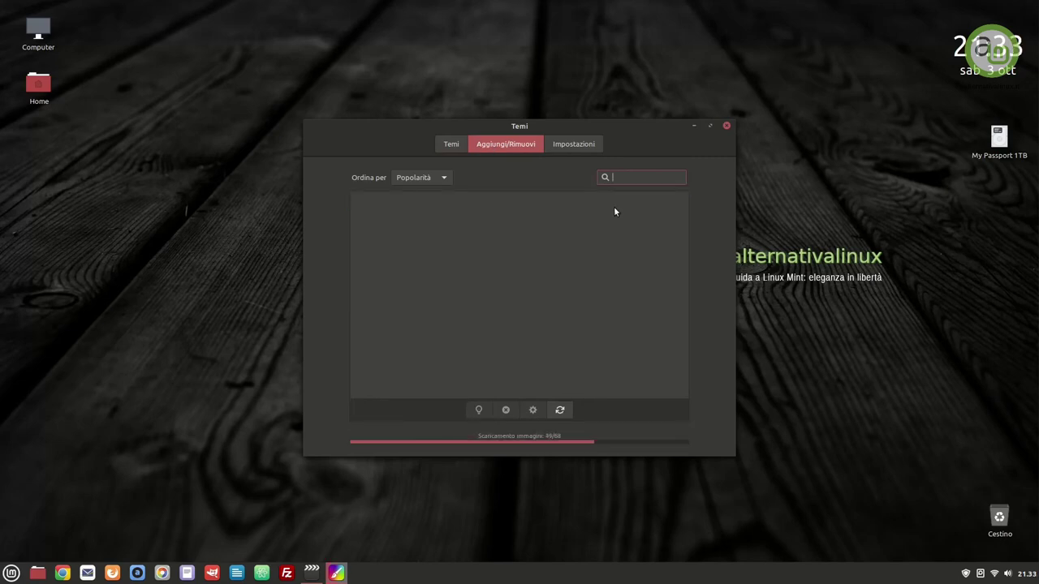
click(665, 212)
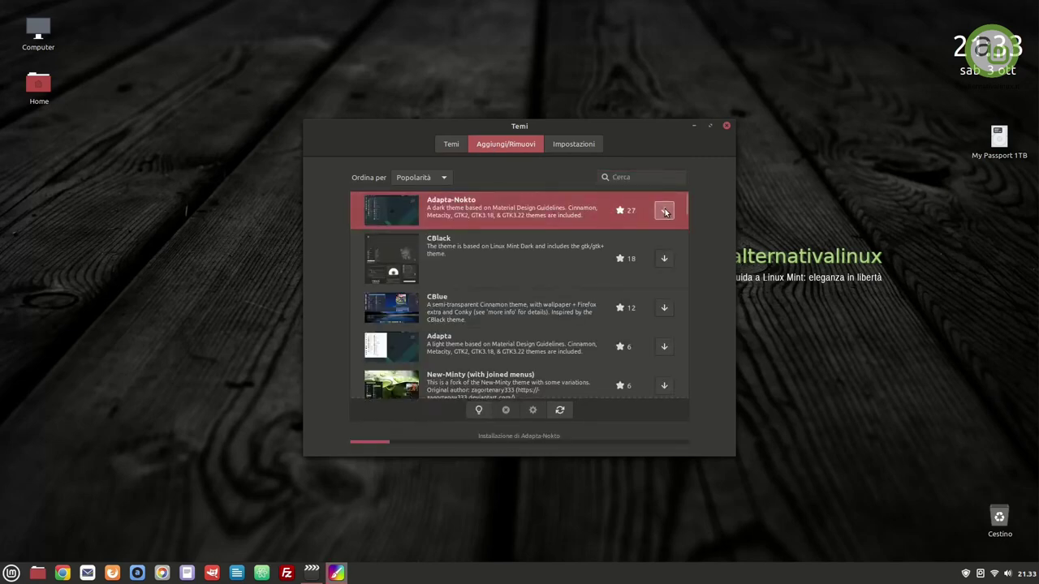
click(728, 91)
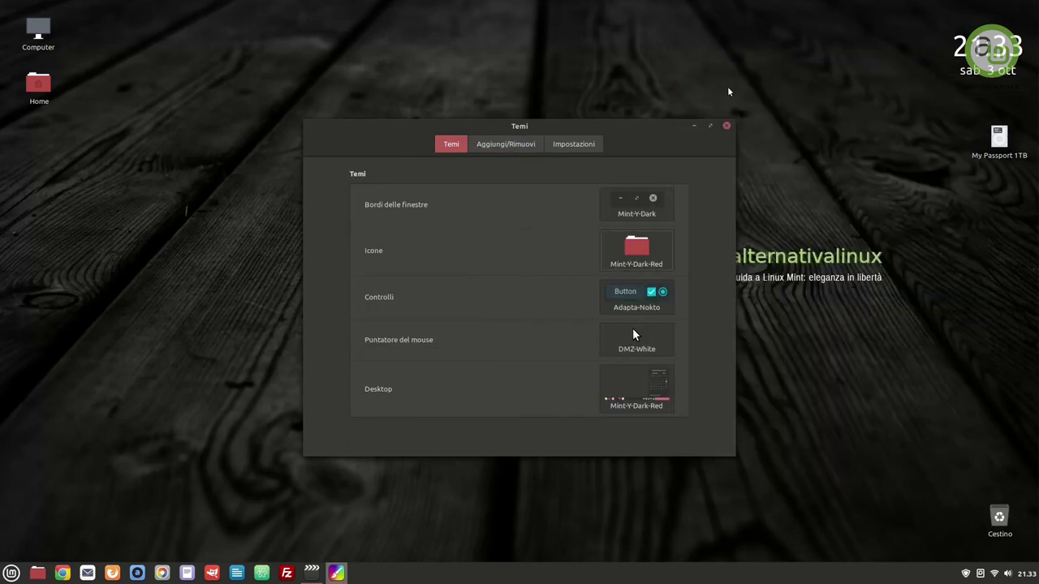
click(650, 340)
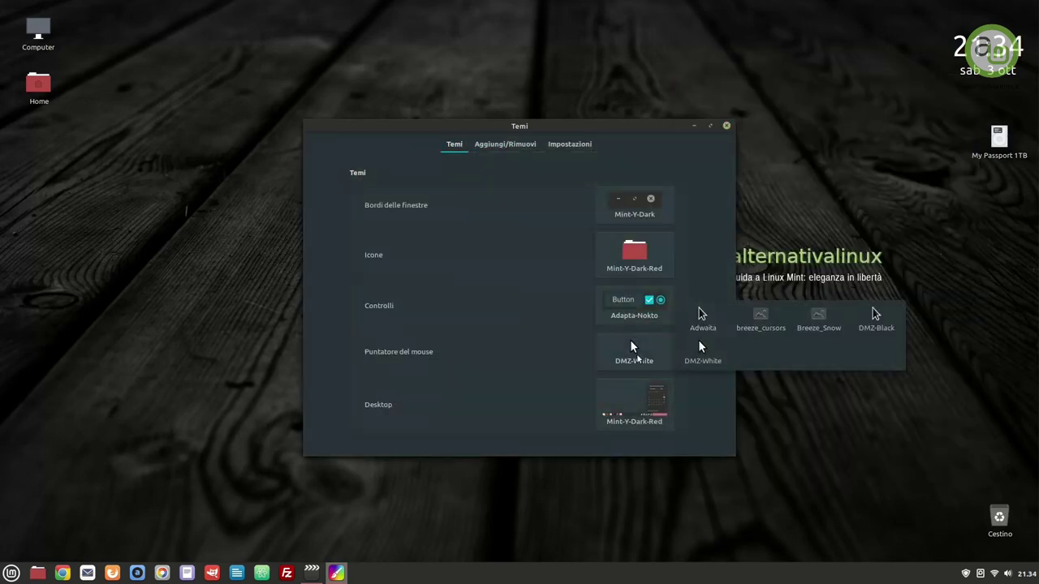
click(821, 85)
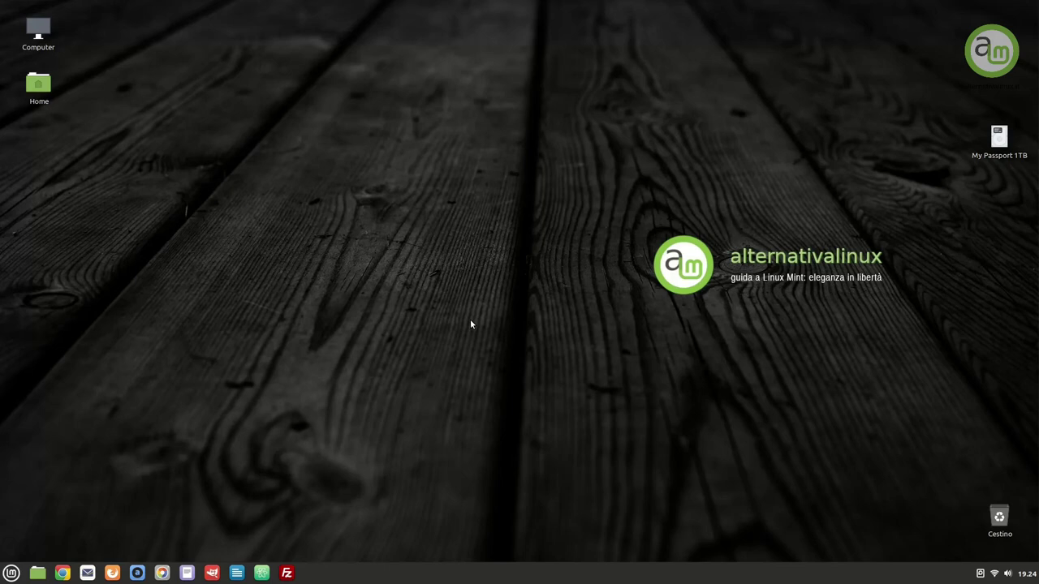
Download the Time and Date Desklet from the desklet manager's download list
right_click(471, 324)
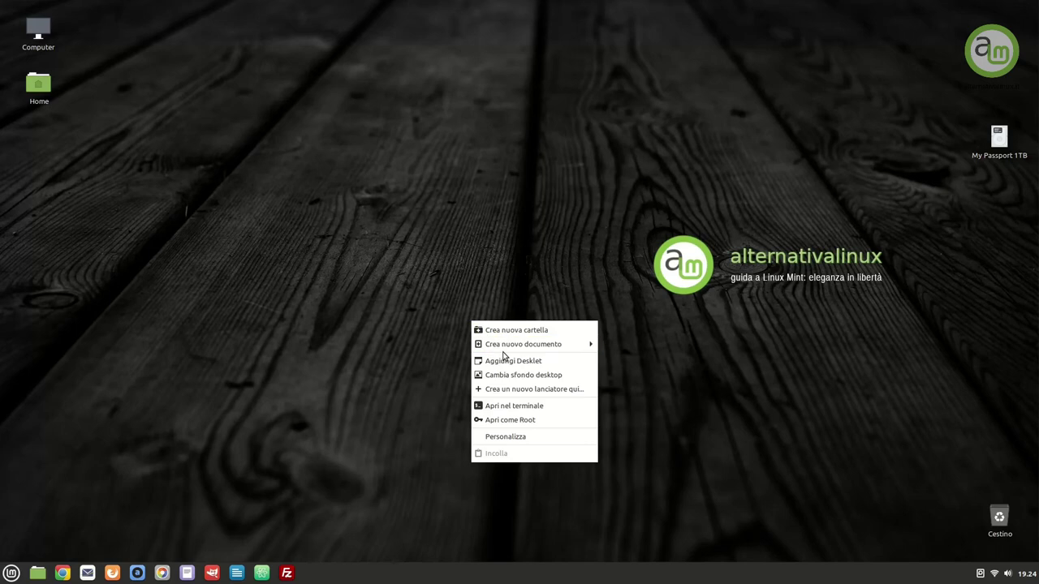
click(556, 366)
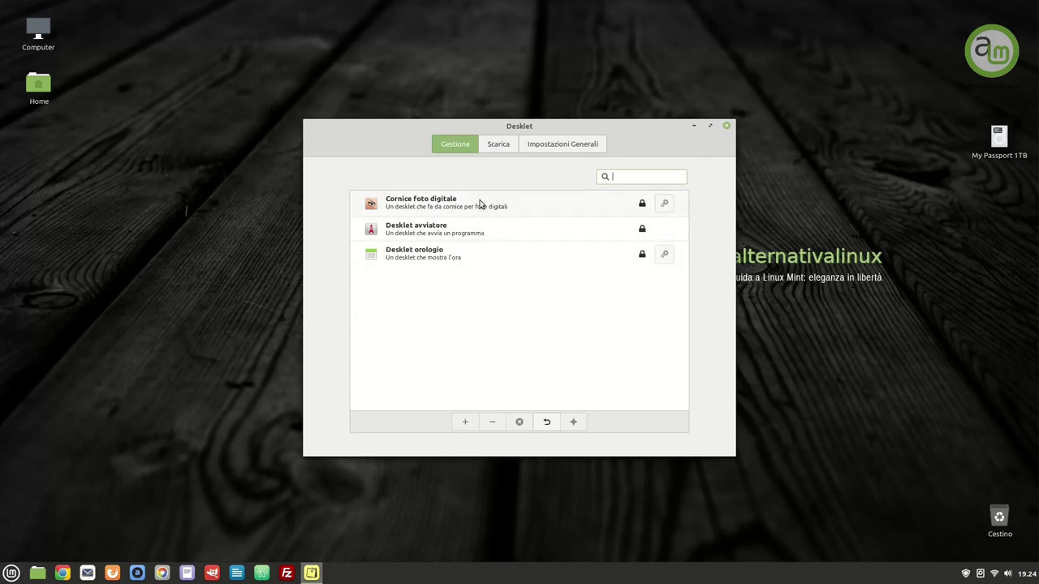
click(495, 146)
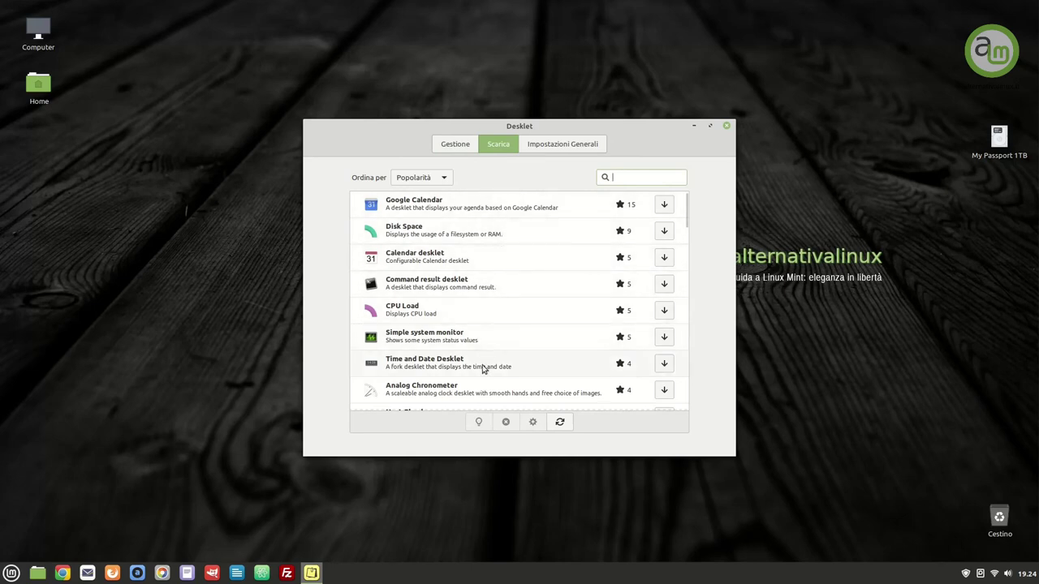
click(410, 369)
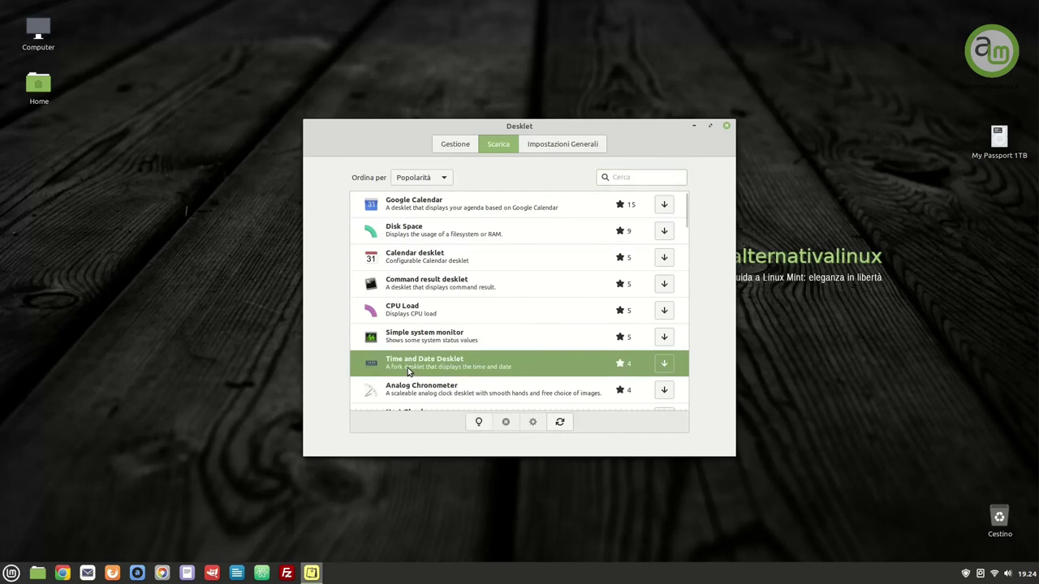
click(664, 363)
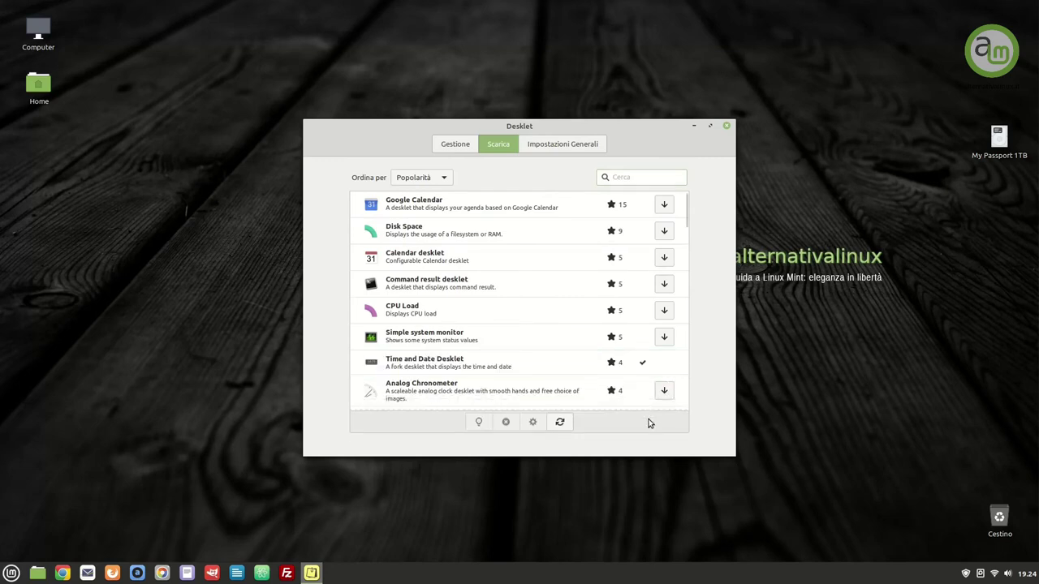
click(453, 146)
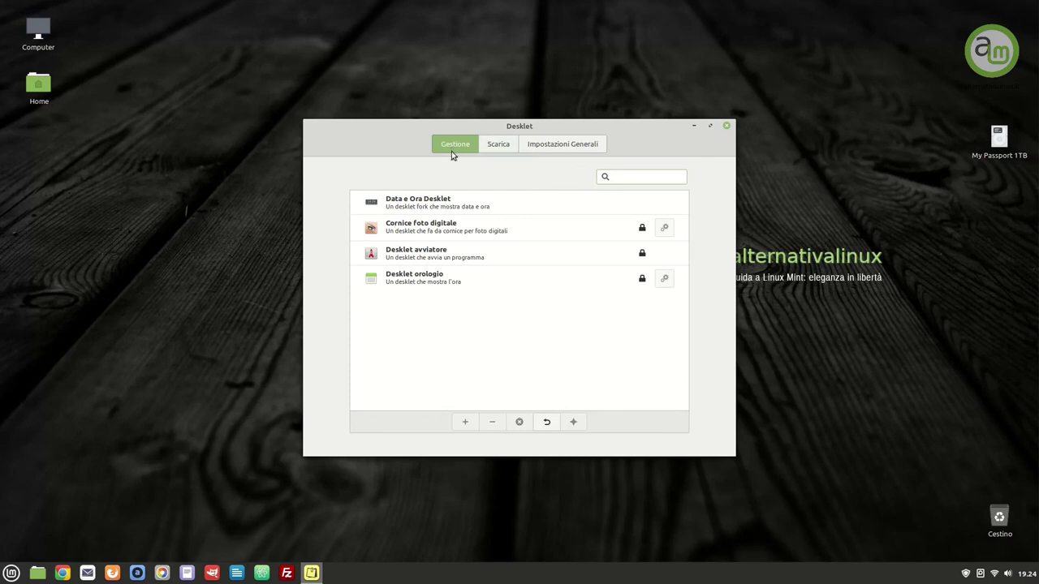
Add the Data e Ora clock, place it top-right, and open its configuration for editing
click(524, 213)
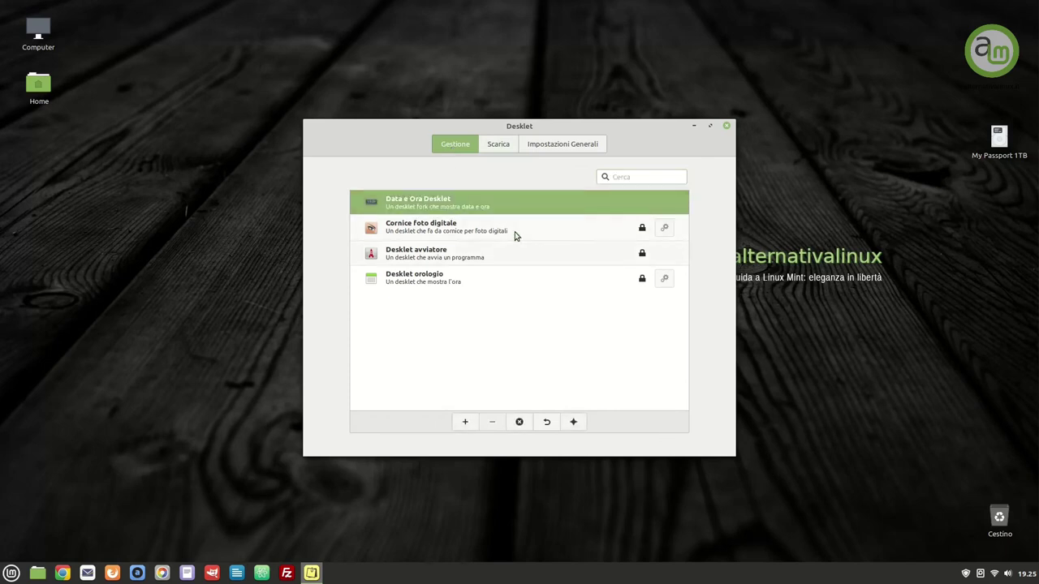
click(466, 423)
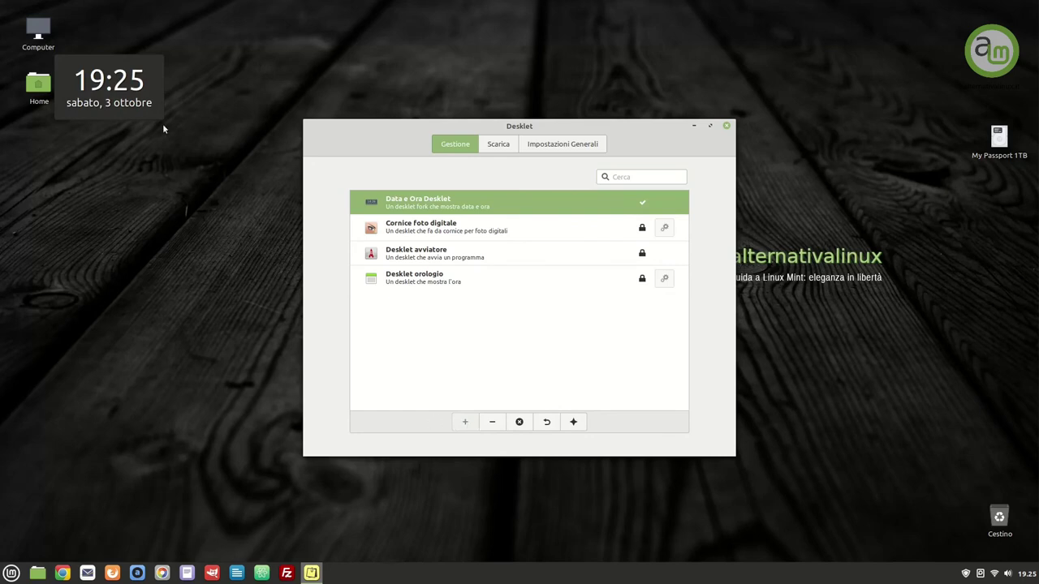
drag(136, 91, 996, 51)
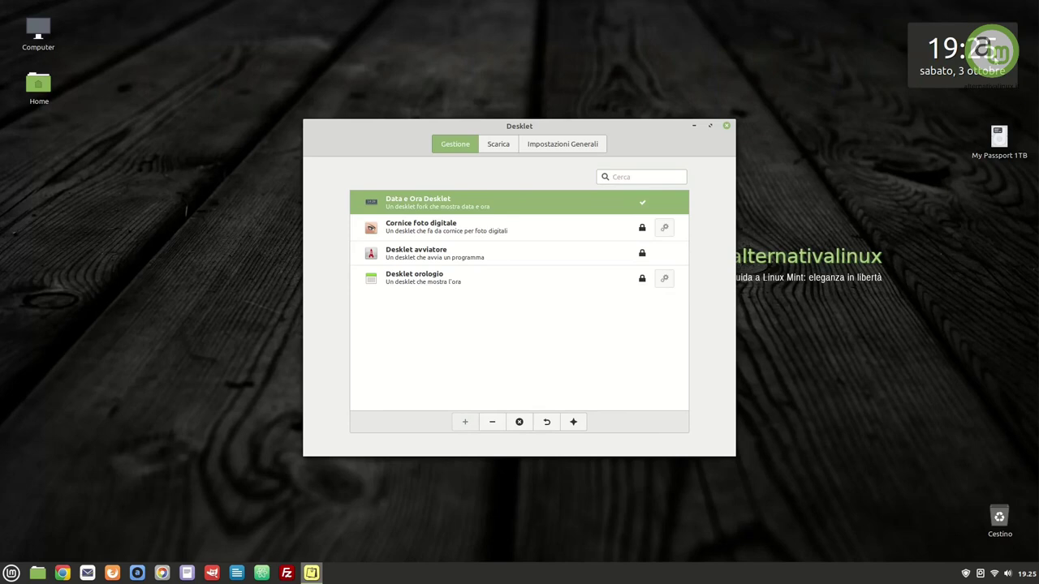
right_click(990, 50)
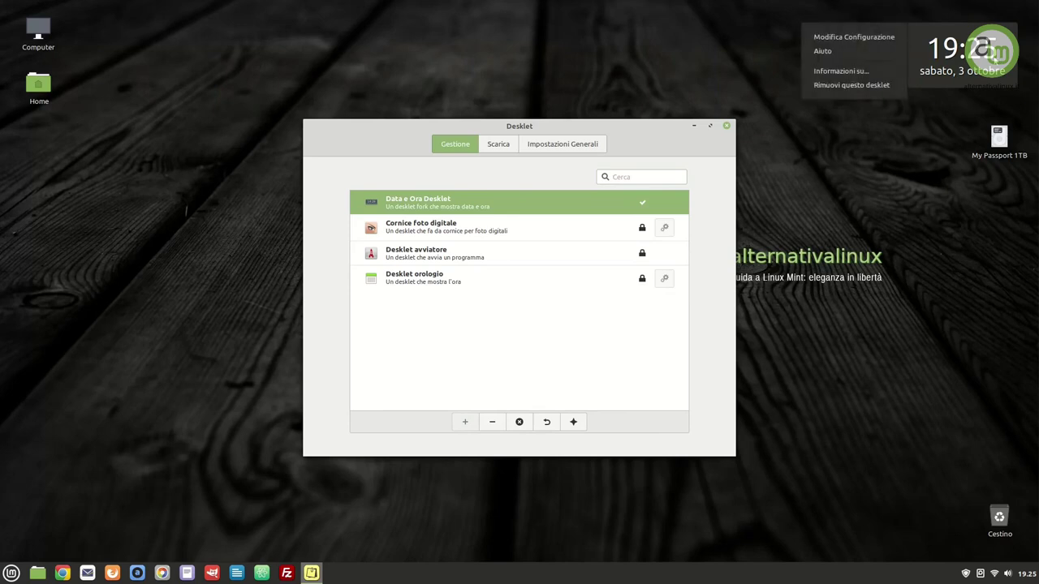
click(870, 35)
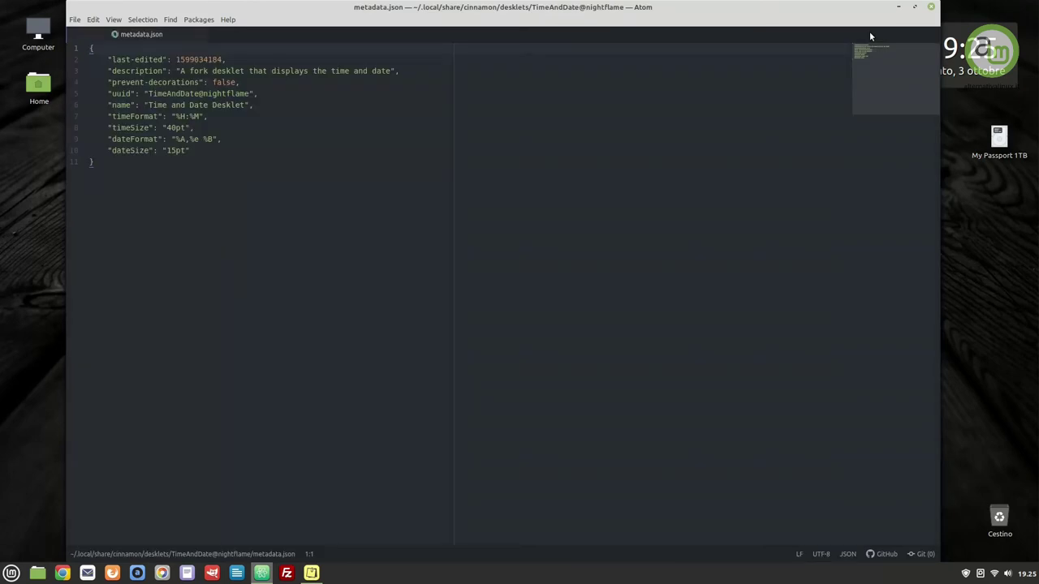
Set prevent-decorations to true, dateFormat to "%a %e %b" and dateSize to 18pt
drag(213, 82, 232, 83)
text(tru)
drag(179, 138, 185, 139)
text(a)
key(Delete)
drag(204, 138, 213, 140)
text(b)
drag(171, 151, 177, 151)
text(8)
Save metadata.json and nudge the clock desklet slightly further right
click(75, 20)
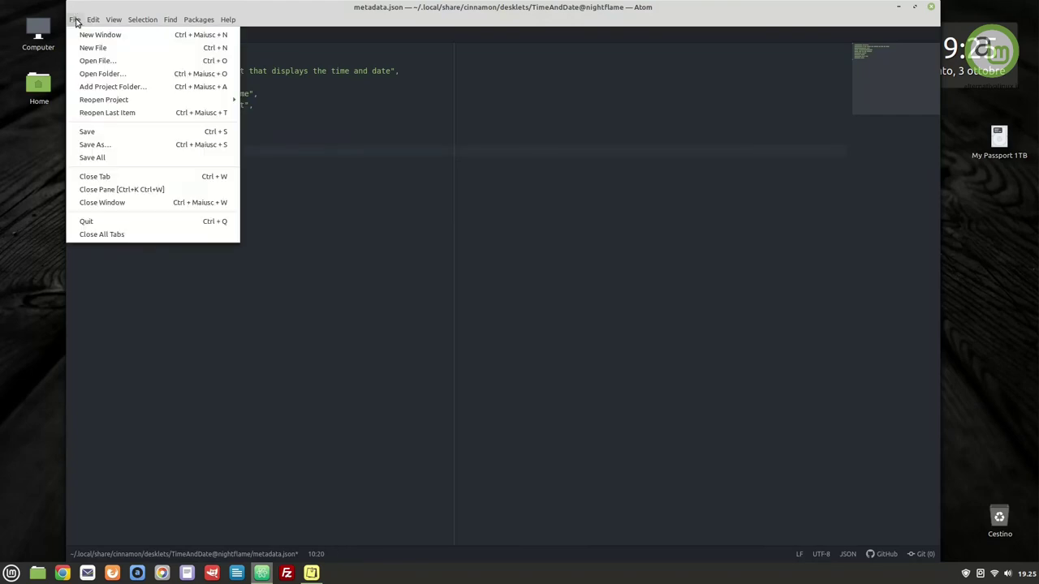
click(92, 133)
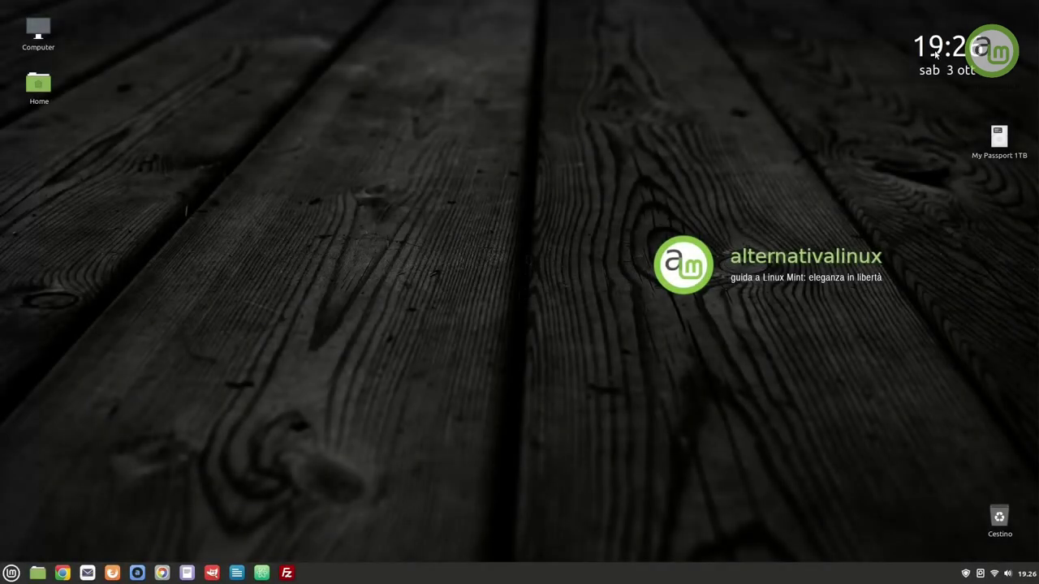
drag(937, 56, 971, 56)
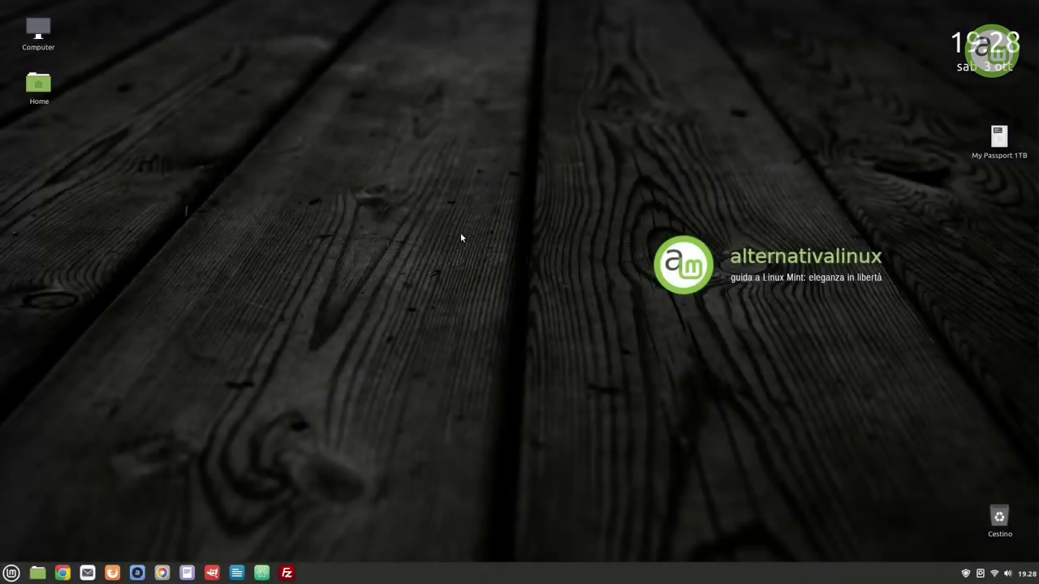
Download the Simple system monitor desklet from the desklet manager
right_click(460, 233)
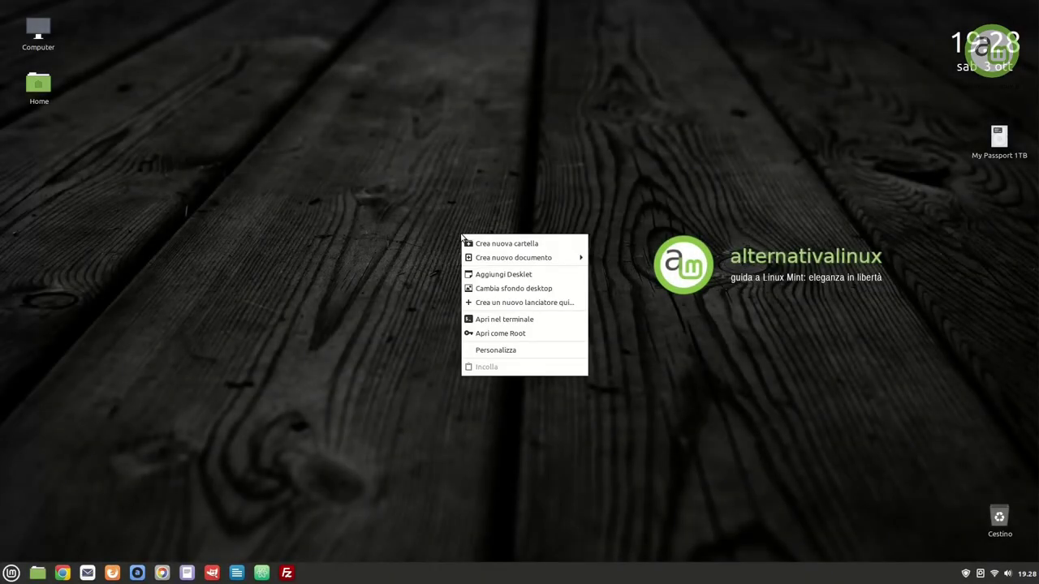
click(539, 275)
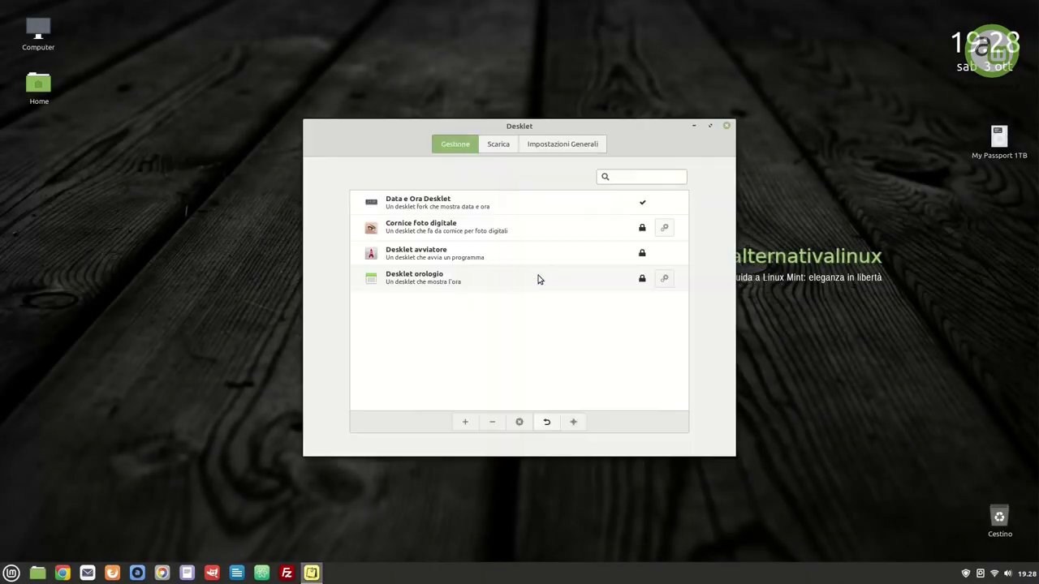
click(498, 144)
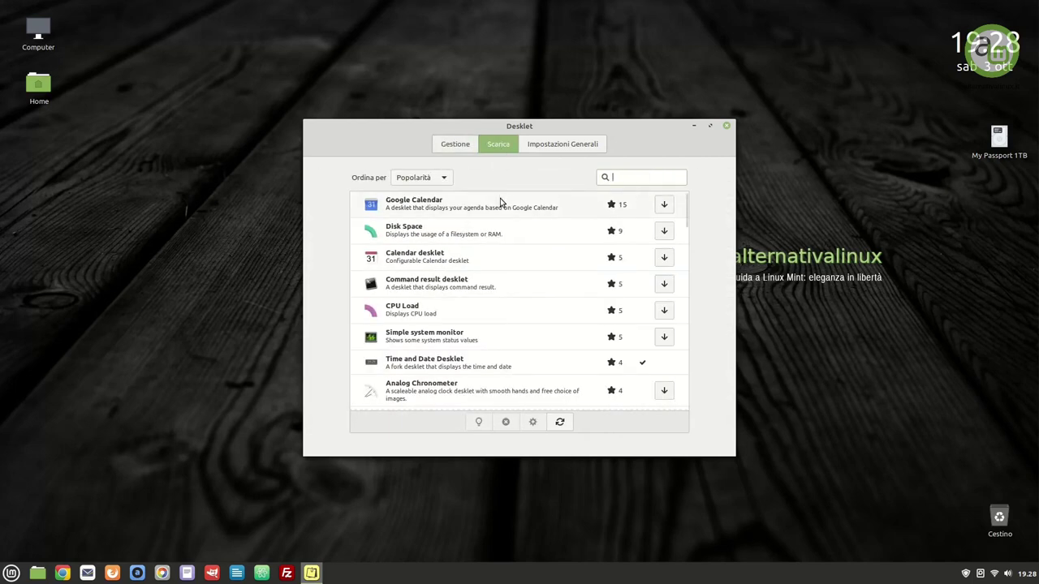
scroll(505, 260, down, 1)
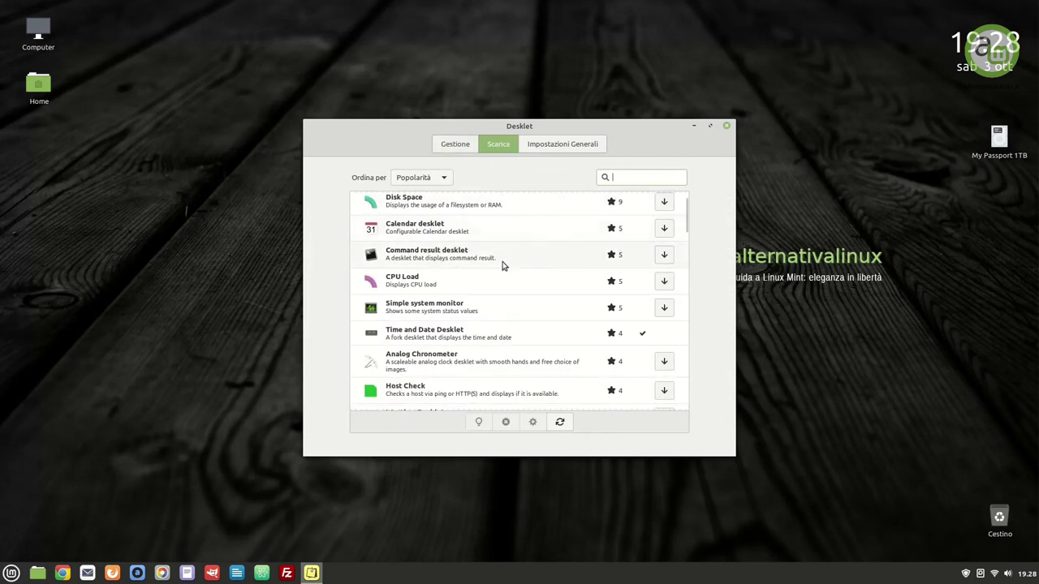
click(506, 305)
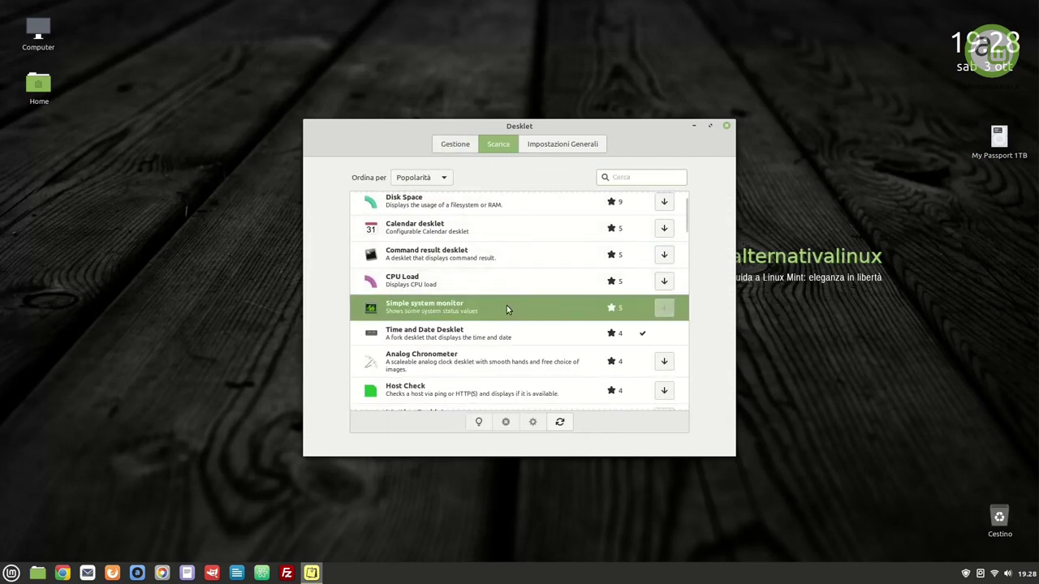
click(658, 310)
Add Monitor di sistema semplice to the desktop and move it to the right side
click(444, 146)
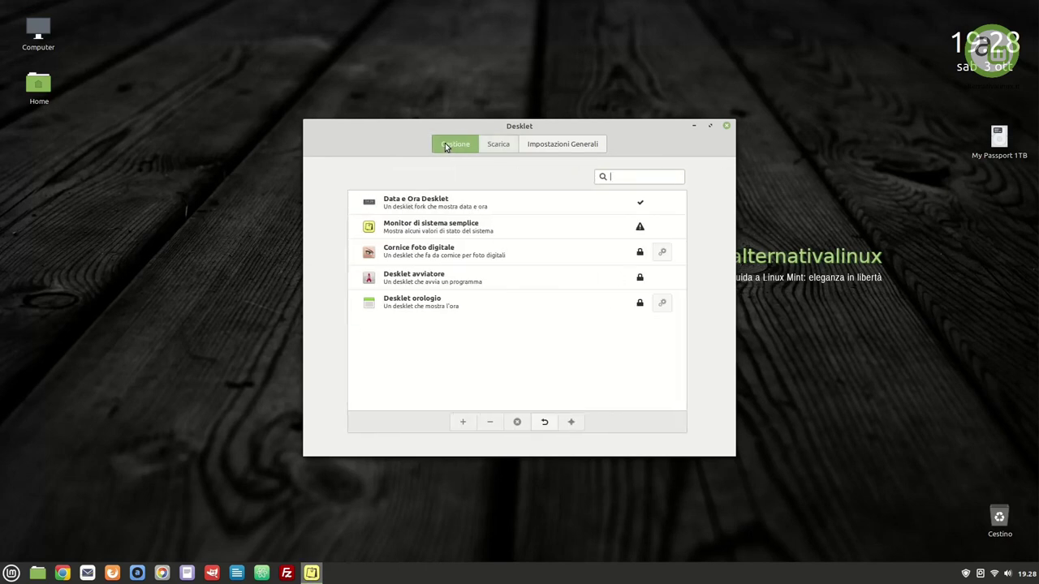
click(441, 226)
click(463, 422)
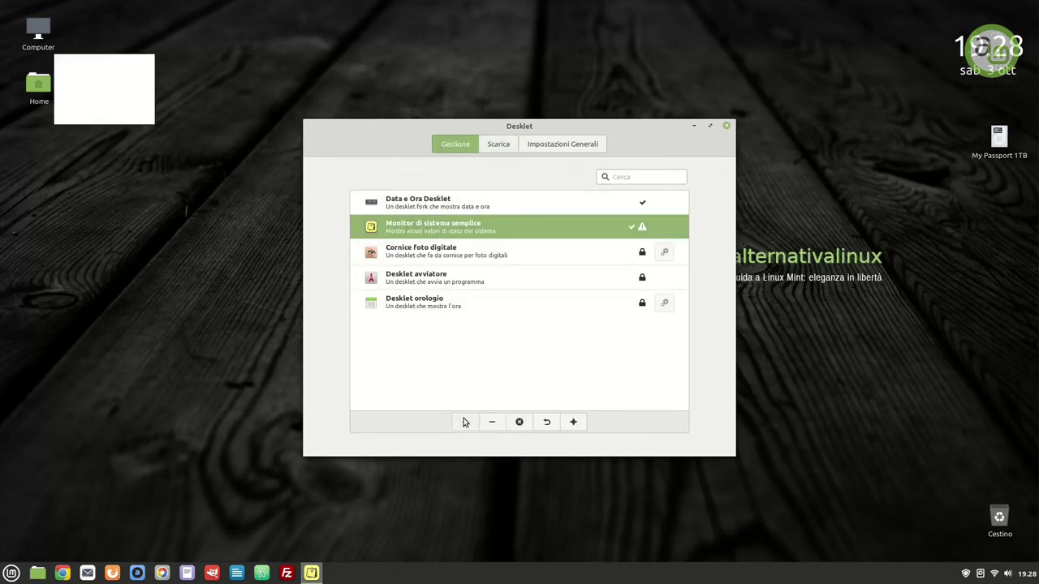
drag(114, 96, 996, 283)
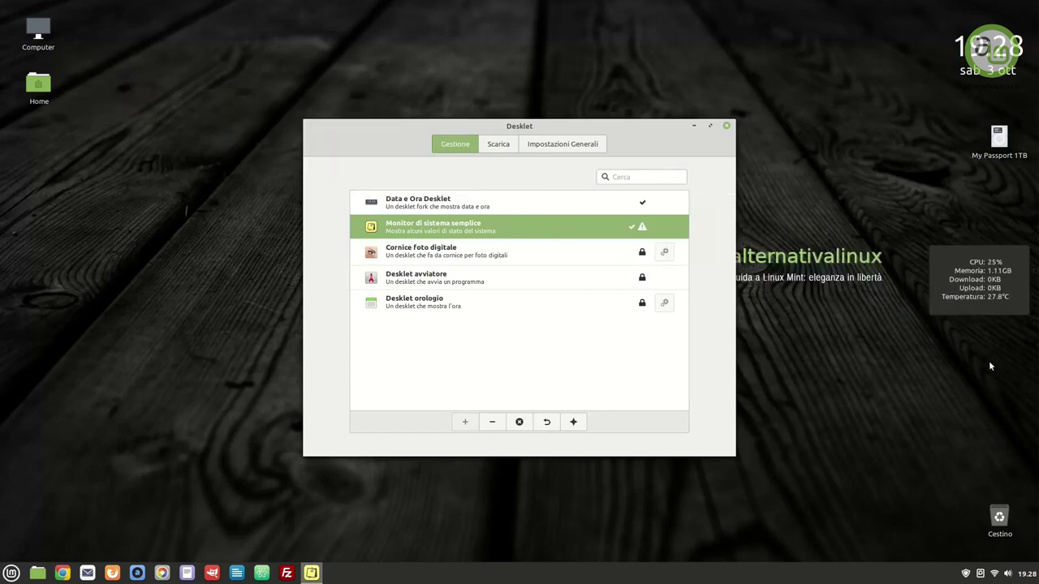